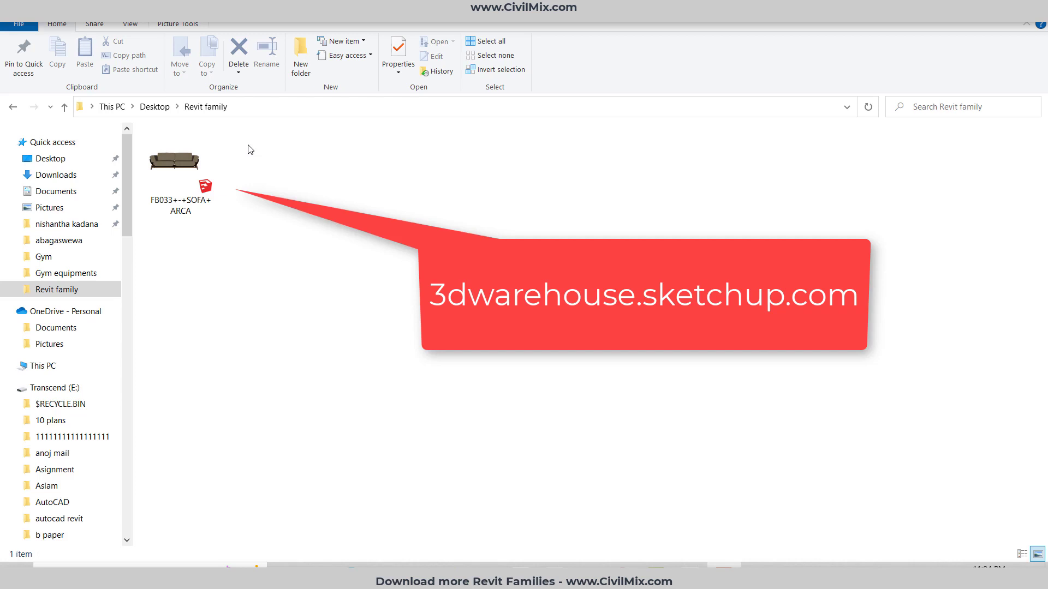
Open the FB033+-+SOFA+ARCA model from the Revit family folder in SketchUp
{"action": "left_click", "coordinate": [212, 187]}
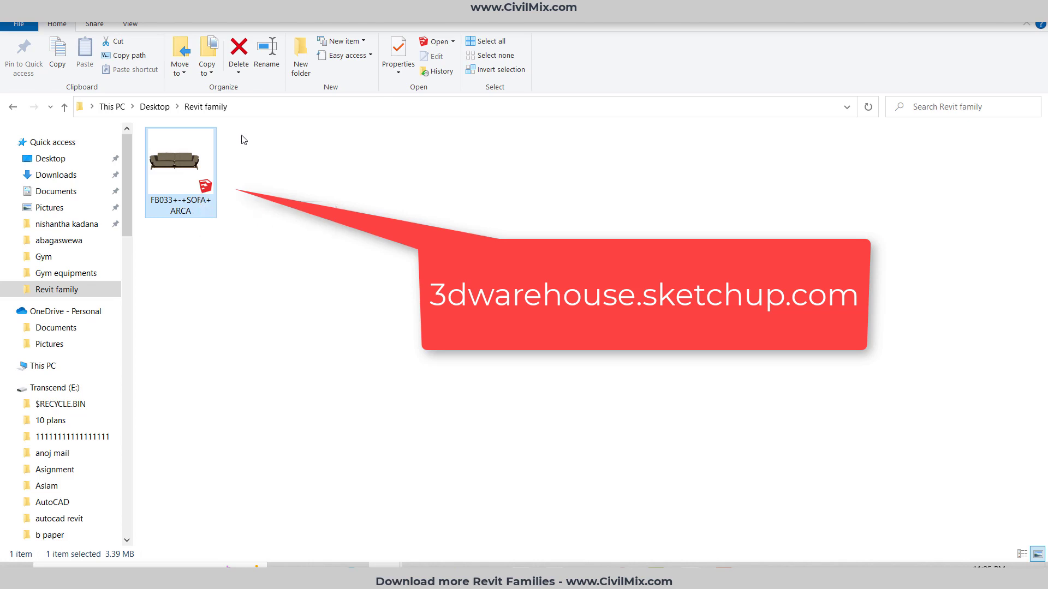
{"action": "left_click", "coordinate": [203, 192]}
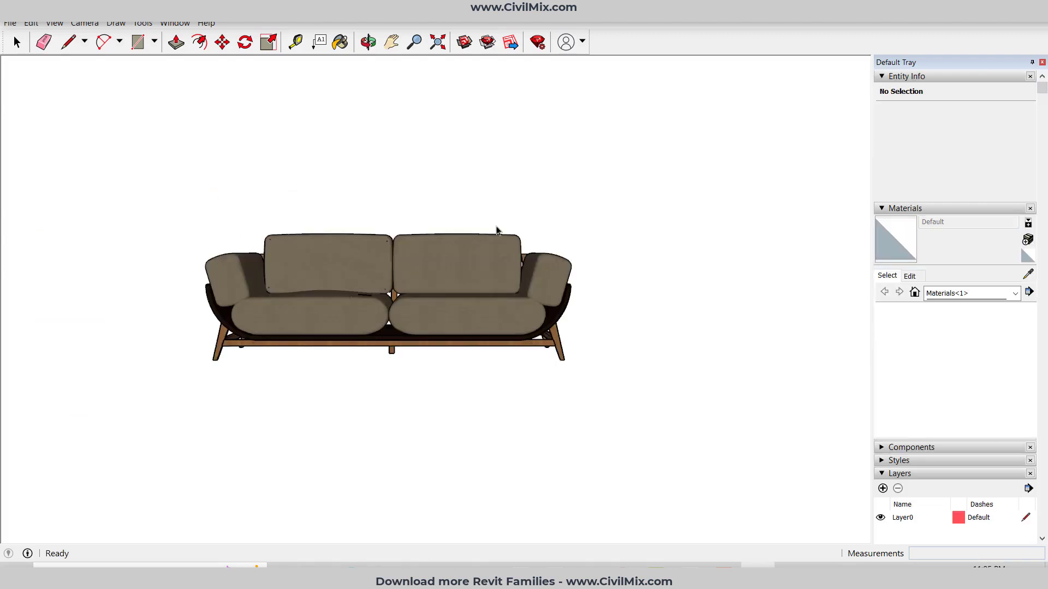
{"action": "right_click", "coordinate": [443, 274]}
{"action": "middle_click_drag", "start_coordinate": [472, 190], "coordinate": [709, 298]}
{"action": "scroll", "coordinate": [511, 324], "scroll_direction": "down", "scroll_amount": 4}
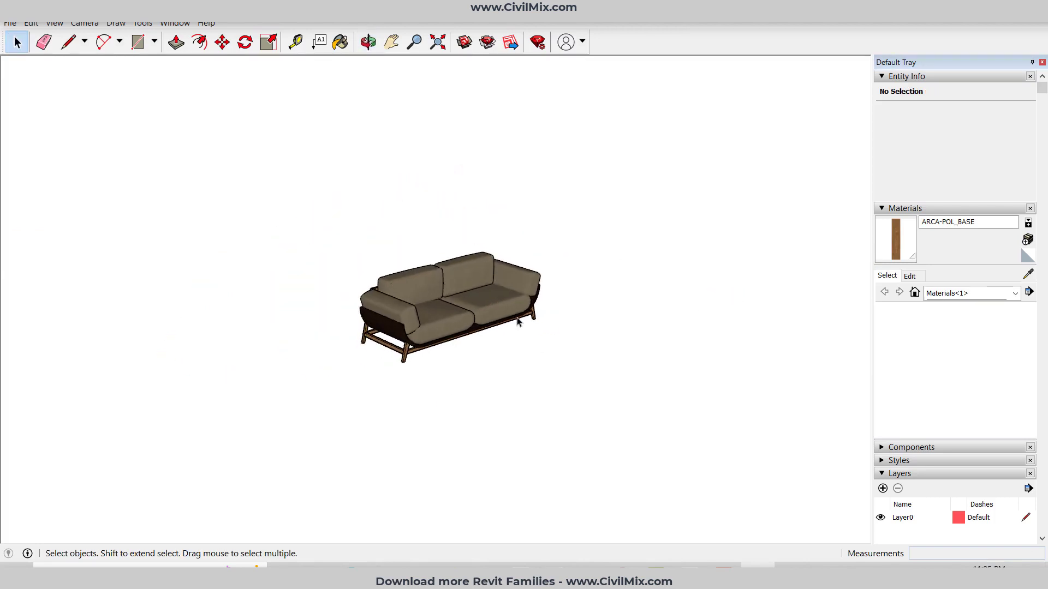
Explode the outer group that contains the whole sofa
{"action": "scroll", "coordinate": [511, 325], "scroll_direction": "up", "scroll_amount": 4}
{"action": "middle_click_drag", "start_coordinate": [639, 276], "coordinate": [369, 295]}
{"action": "scroll", "coordinate": [404, 303], "scroll_direction": "up", "scroll_amount": 3}
{"action": "left_click", "coordinate": [392, 293]}
{"action": "scroll", "coordinate": [391, 293], "scroll_direction": "down", "scroll_amount": 2}
{"action": "left_click", "coordinate": [348, 367]}
{"action": "left_click", "coordinate": [390, 295]}
{"action": "right_click", "coordinate": [376, 286]}
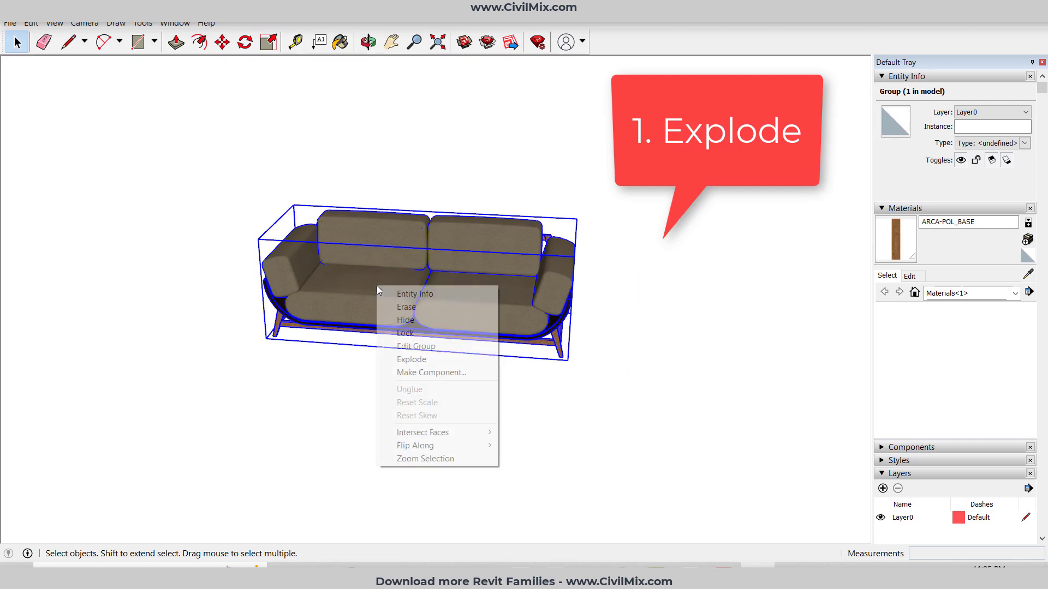
{"action": "left_click", "coordinate": [394, 359]}
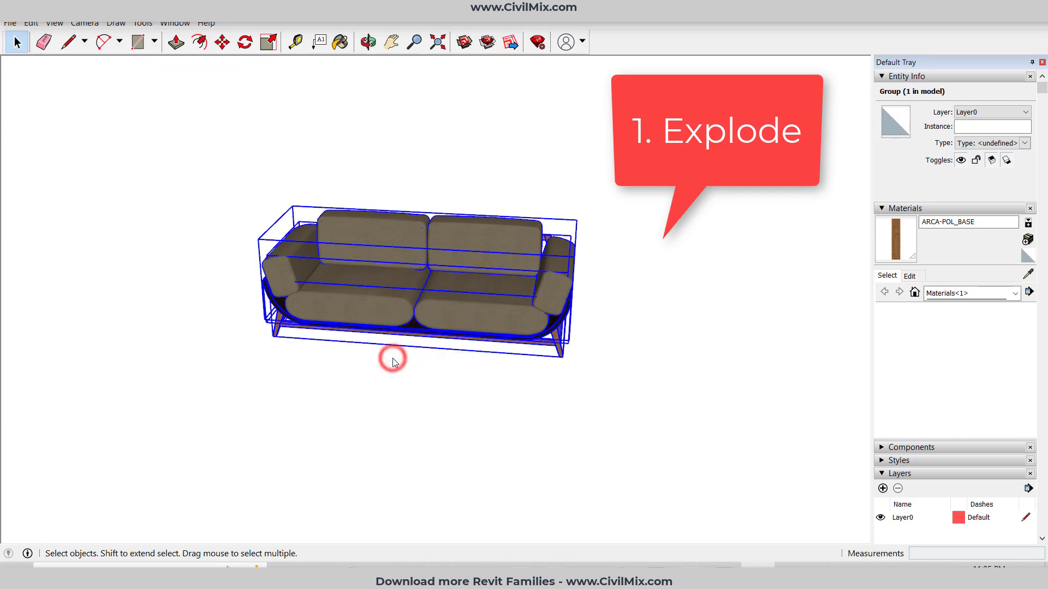
Explode the sofa's nested groups and components repeatedly down to loose faces and edges, and clear the selection
{"action": "right_click", "coordinate": [395, 309]}
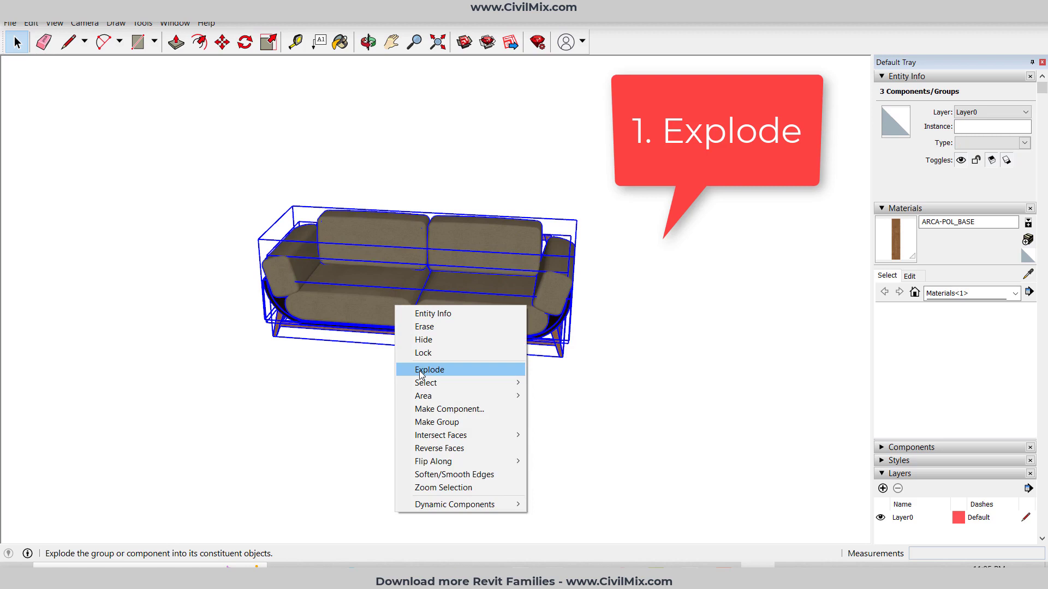
{"action": "left_click", "coordinate": [420, 371]}
{"action": "right_click", "coordinate": [398, 306]}
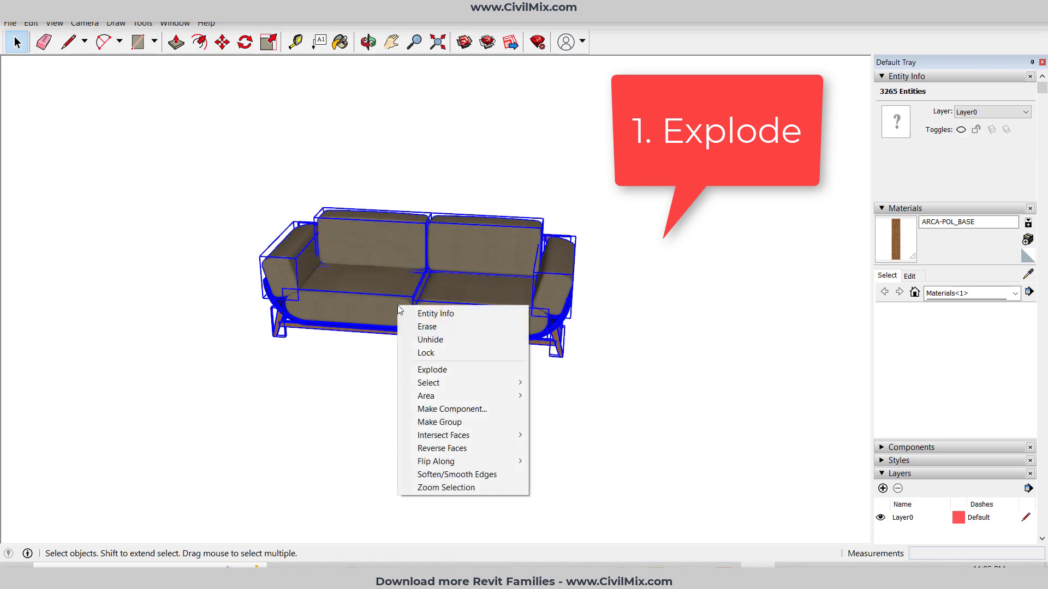
{"action": "left_click", "coordinate": [421, 370]}
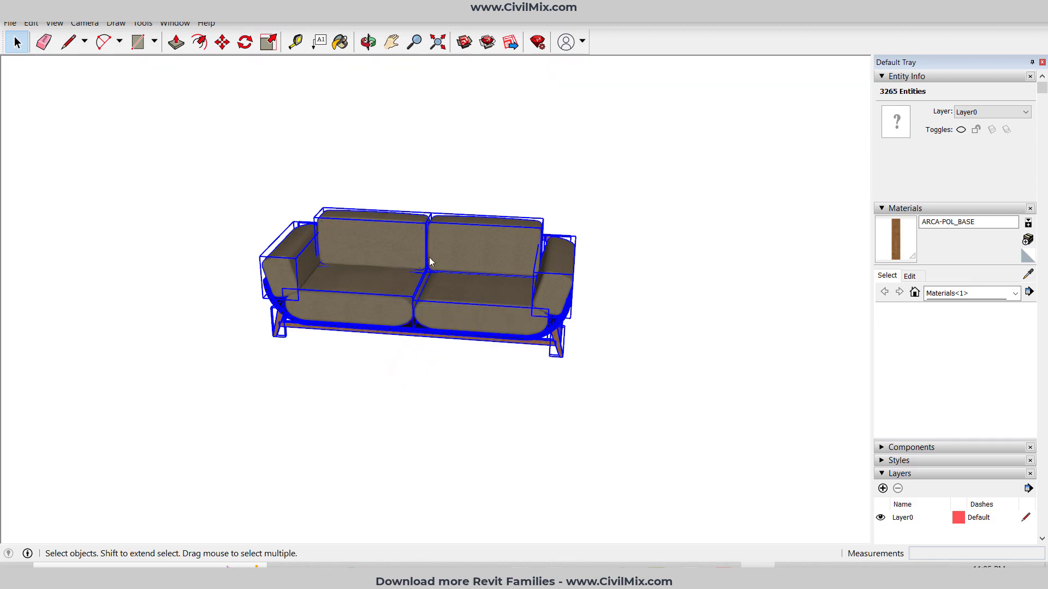
{"action": "right_click", "coordinate": [380, 306]}
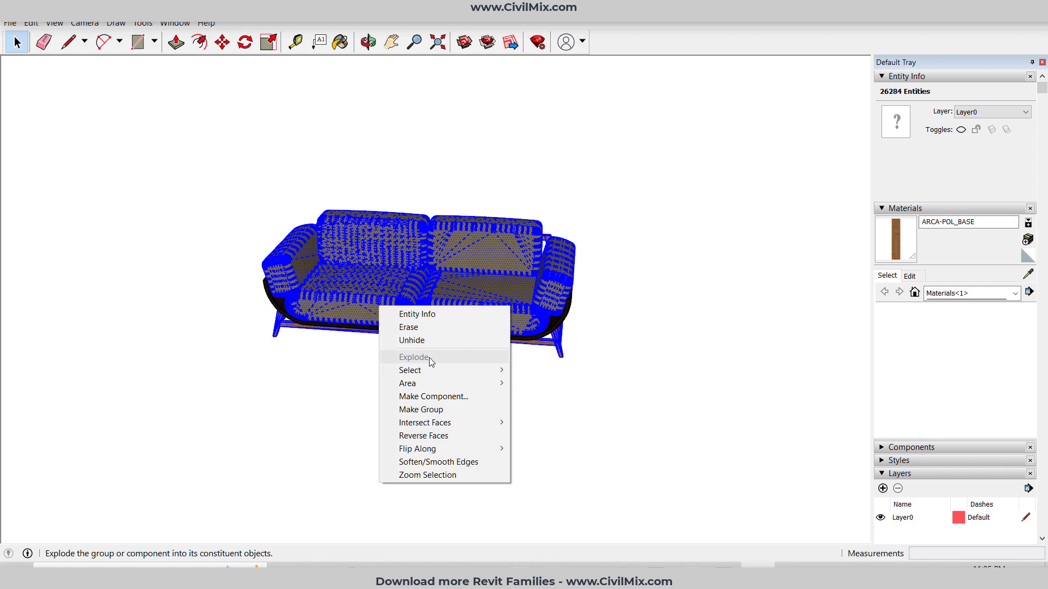
{"action": "left_click", "coordinate": [671, 277]}
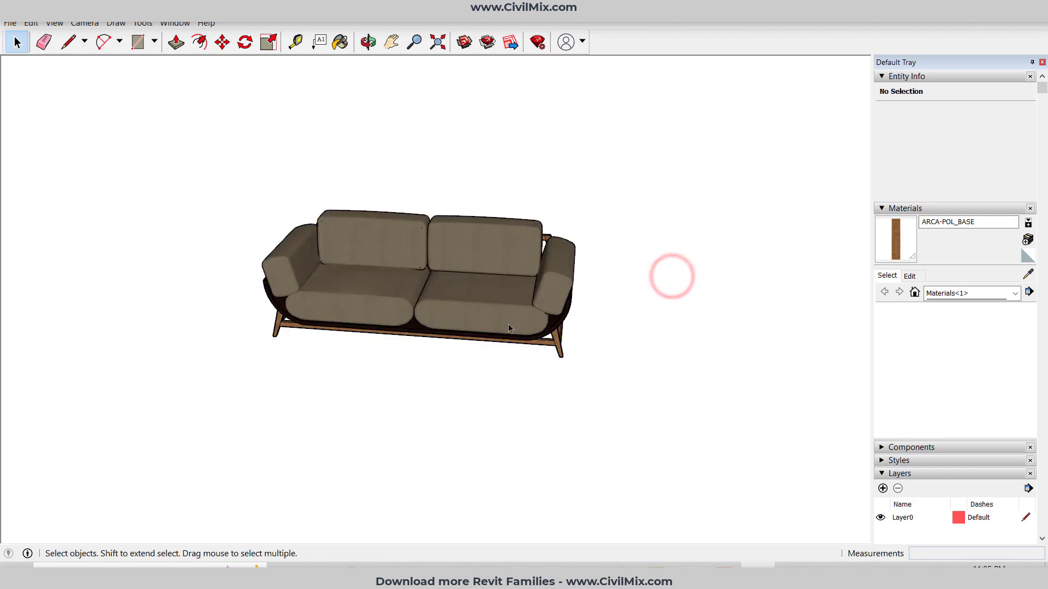
Add a new layer named wood for the sofa's wooden frame material
{"action": "scroll", "coordinate": [308, 272], "scroll_direction": "up", "scroll_amount": 2}
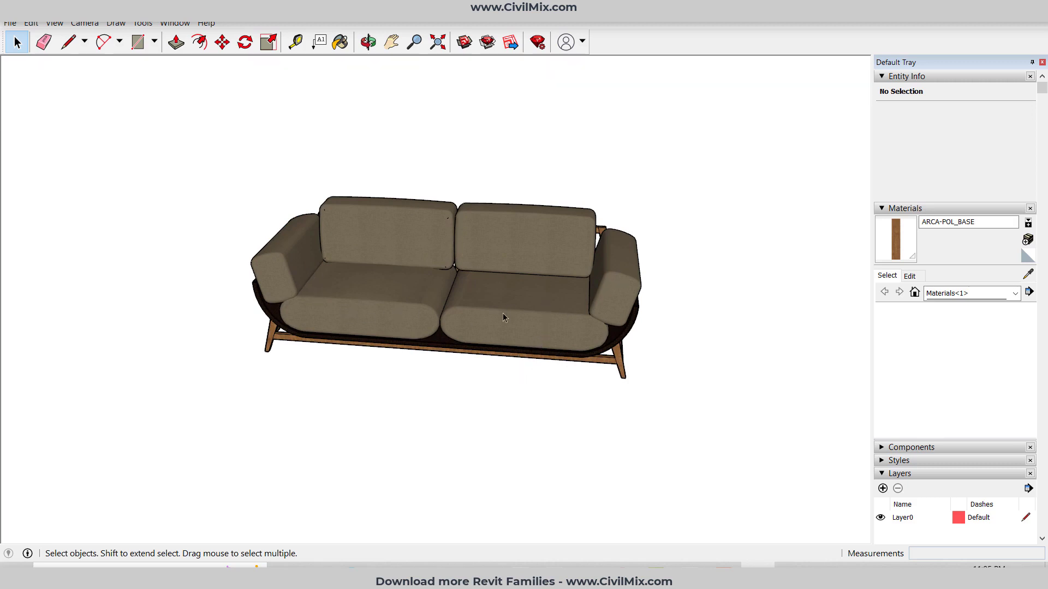
{"action": "left_click", "coordinate": [884, 474]}
{"action": "left_click", "coordinate": [886, 474]}
{"action": "scroll", "coordinate": [886, 475], "scroll_direction": "down", "scroll_amount": 5}
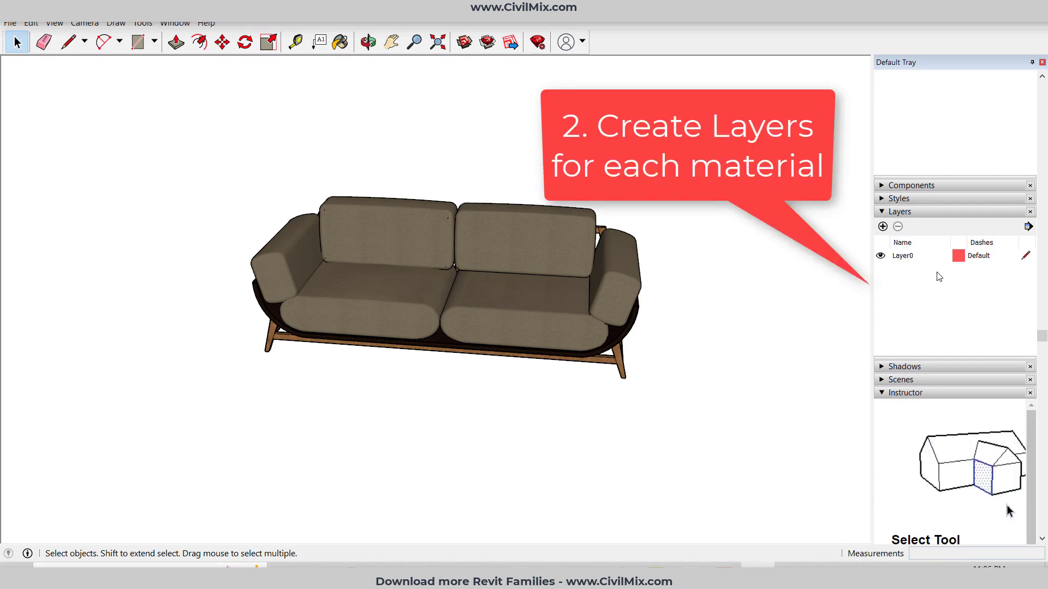
{"action": "scroll", "coordinate": [580, 318], "scroll_direction": "up", "scroll_amount": 5}
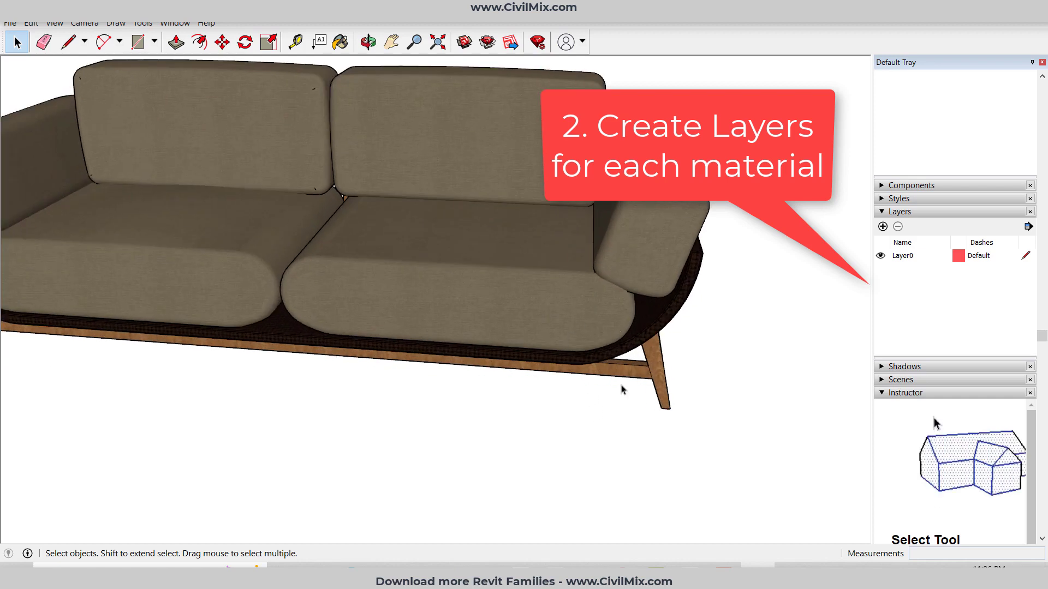
{"action": "scroll", "coordinate": [622, 389], "scroll_direction": "up", "scroll_amount": 2}
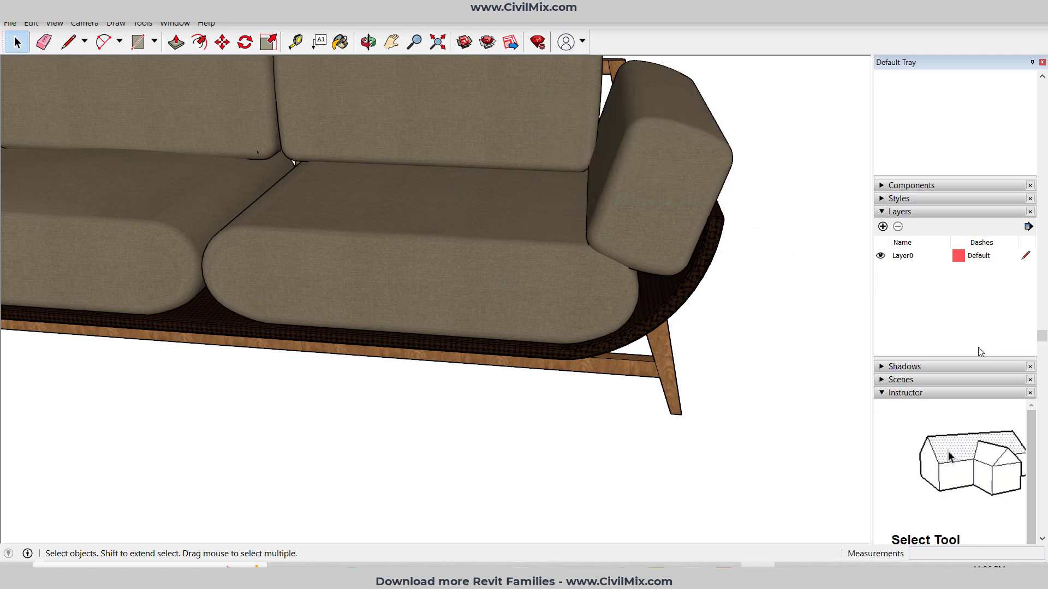
{"action": "left_click", "coordinate": [882, 227]}
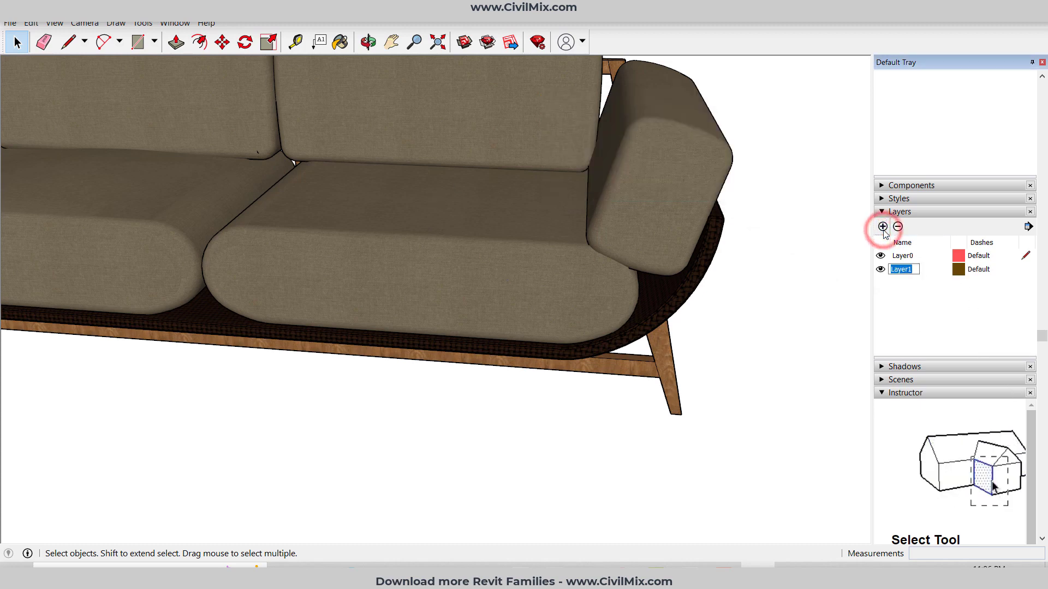
{"action": "type", "text": "wood"}
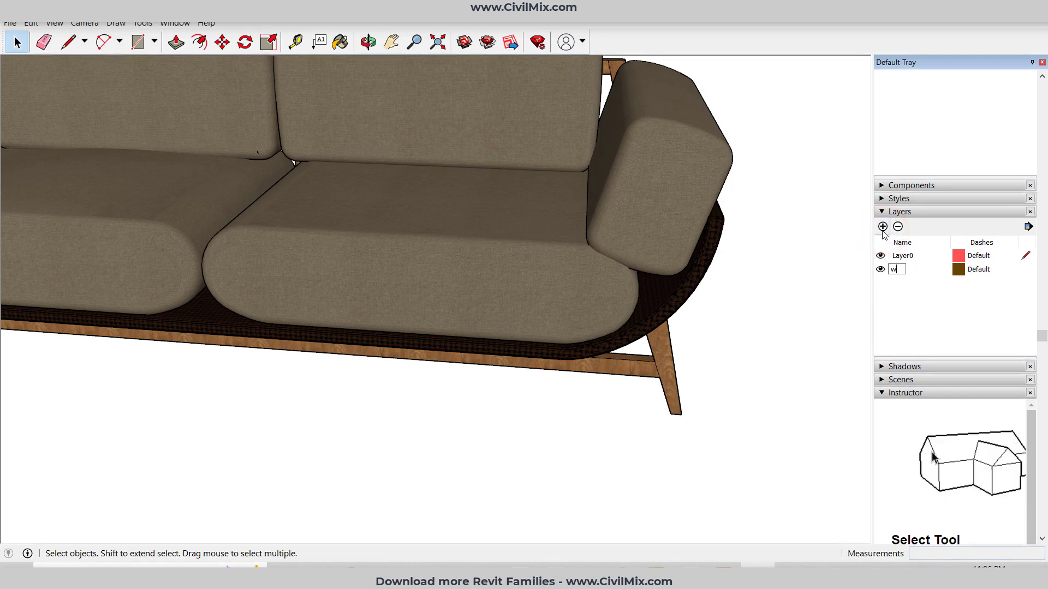
Add two more layers named cloth1 and cloth2 for the remaining sofa materials
{"action": "left_click", "coordinate": [882, 231]}
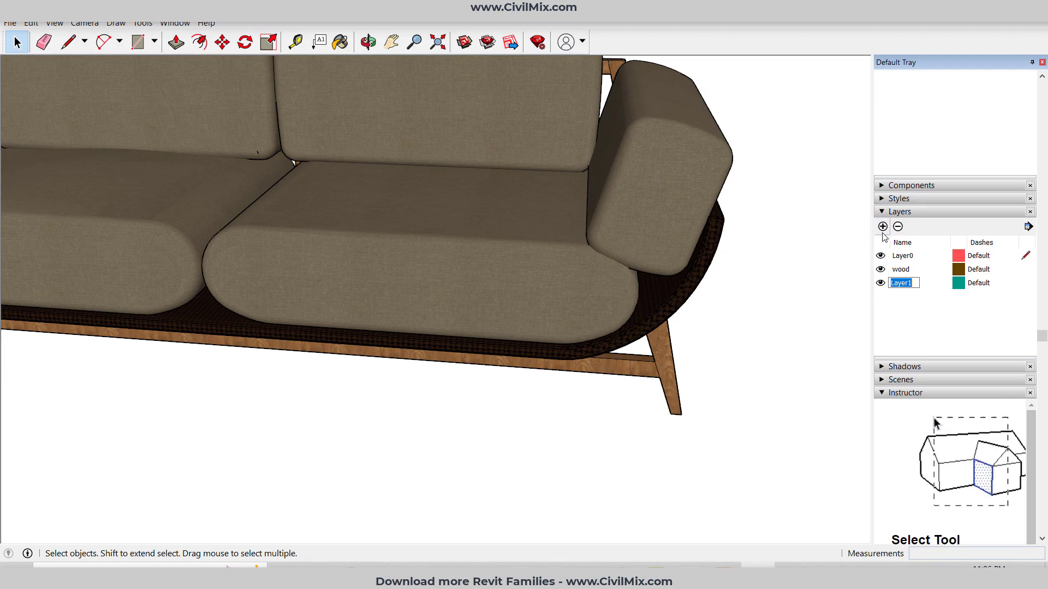
{"action": "type", "text": "cloth1"}
{"action": "left_click", "coordinate": [883, 232]}
{"action": "type", "text": "cloth"}
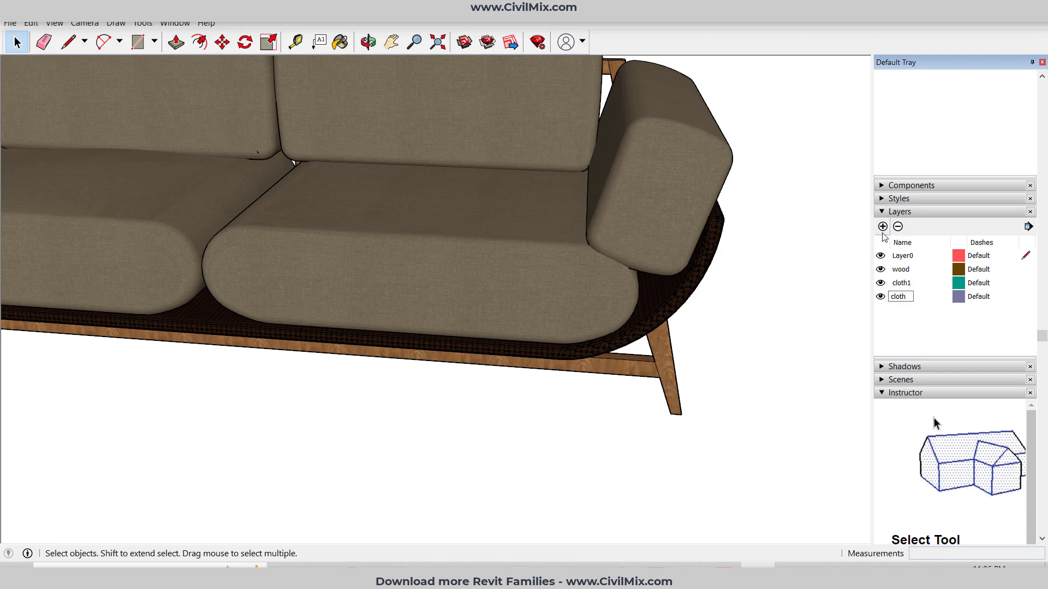
{"action": "type", "text": "2"}
{"action": "left_click", "coordinate": [854, 337]}
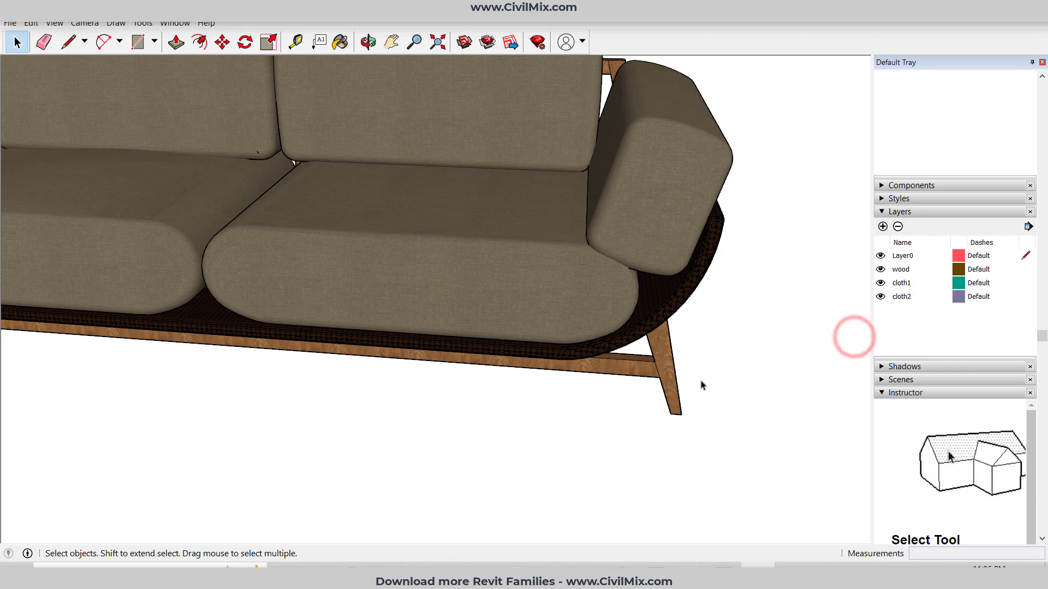
Select all faces that share the wooden leg's material and assign them to the wood layer
{"action": "scroll", "coordinate": [702, 386], "scroll_direction": "down", "scroll_amount": 5}
{"action": "key", "text": "o"}
{"action": "left_click_drag", "start_coordinate": [731, 308], "coordinate": [500, 351]}
{"action": "key", "text": "space"}
{"action": "scroll", "coordinate": [482, 396], "scroll_direction": "up", "scroll_amount": 5}
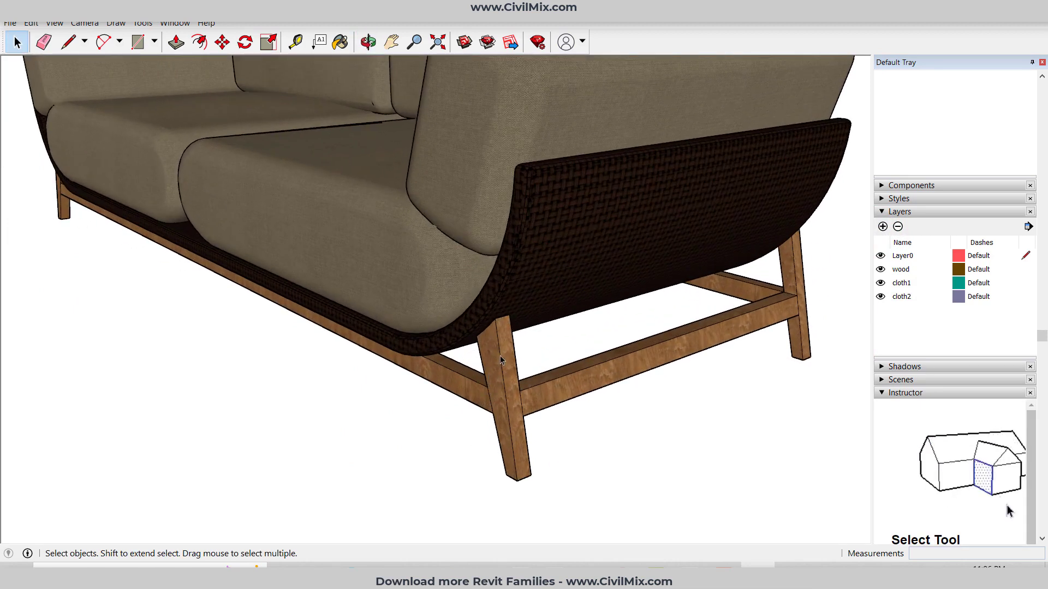
{"action": "left_click", "coordinate": [496, 355]}
{"action": "left_click", "coordinate": [495, 369]}
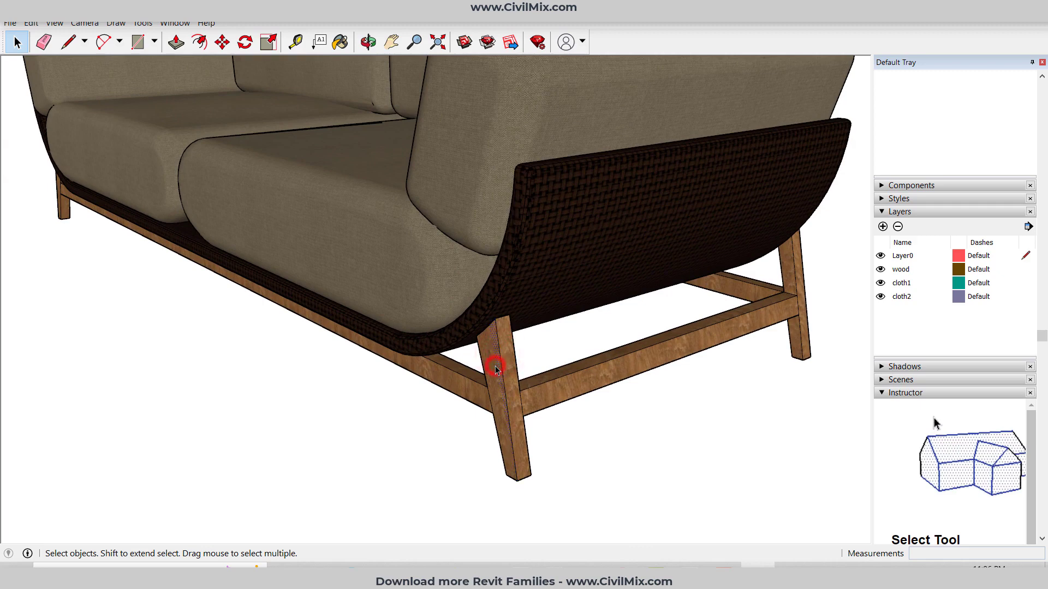
{"action": "scroll", "coordinate": [494, 366], "scroll_direction": "up", "scroll_amount": 2}
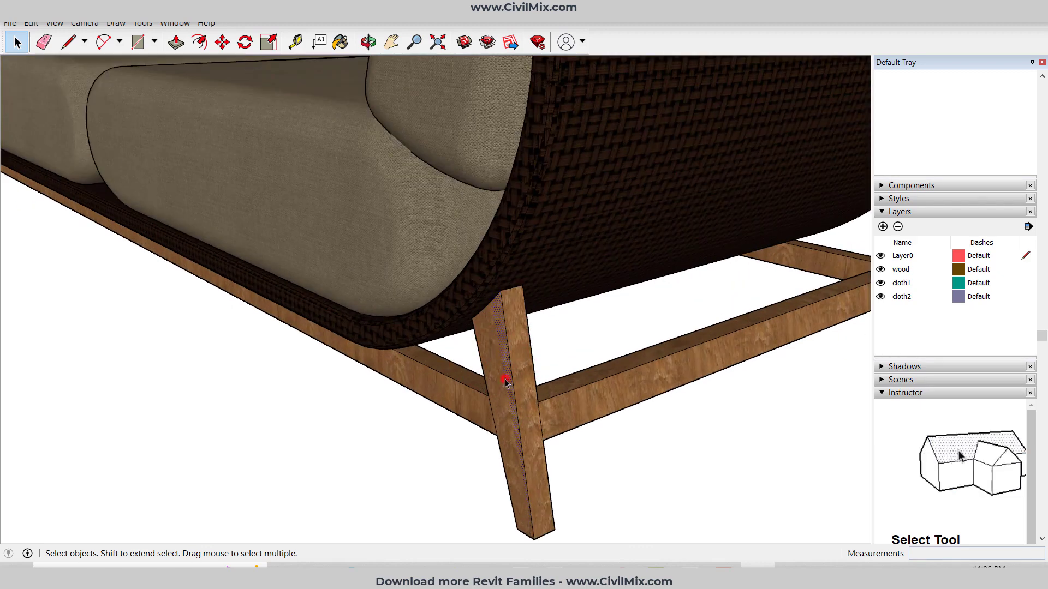
{"action": "right_click", "coordinate": [505, 381]}
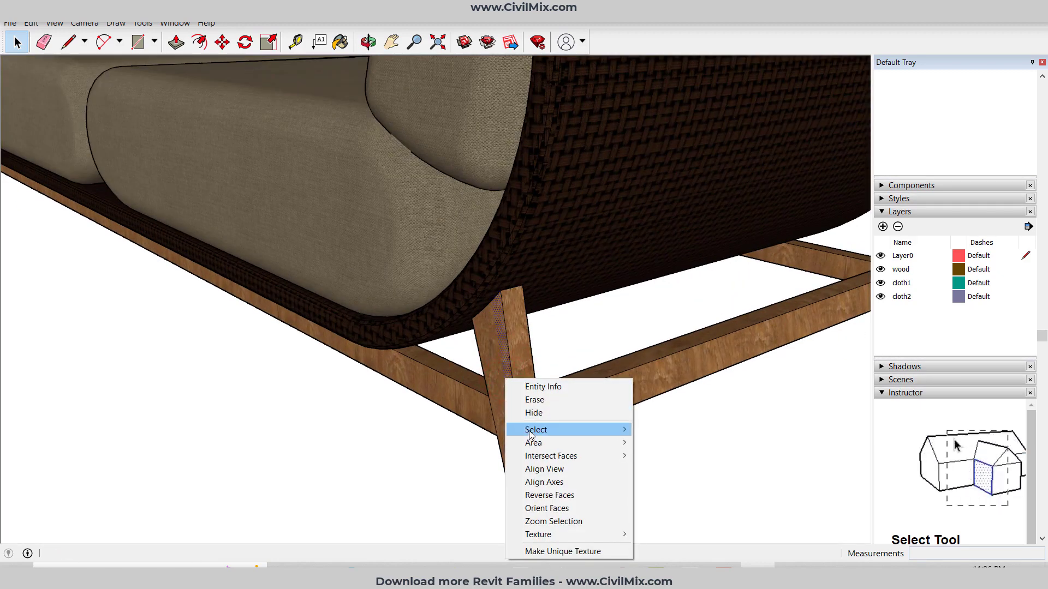
{"action": "mouse_move", "coordinate": [532, 431]}
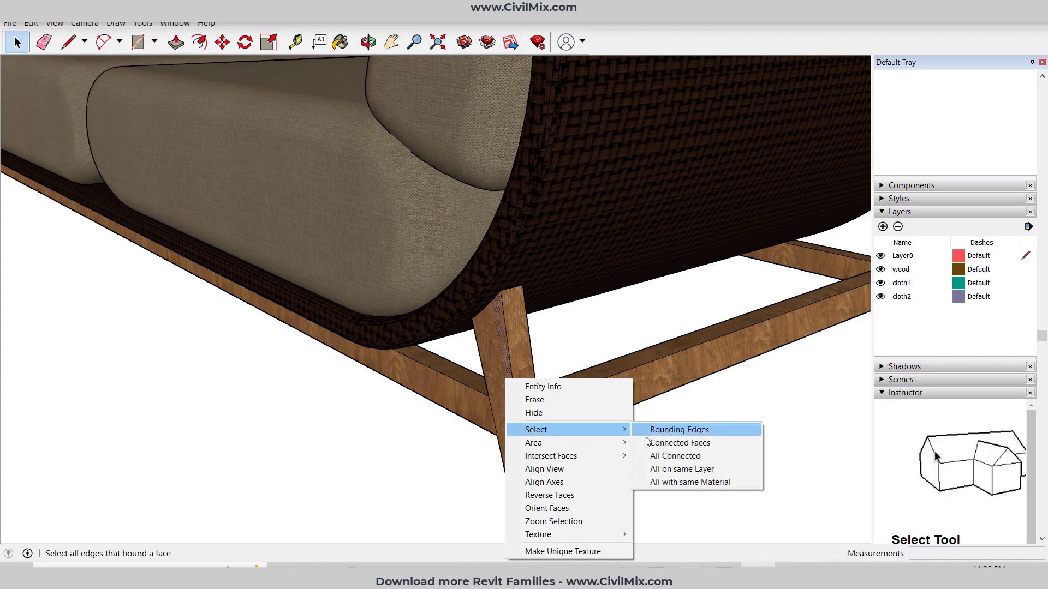
{"action": "left_click", "coordinate": [653, 480]}
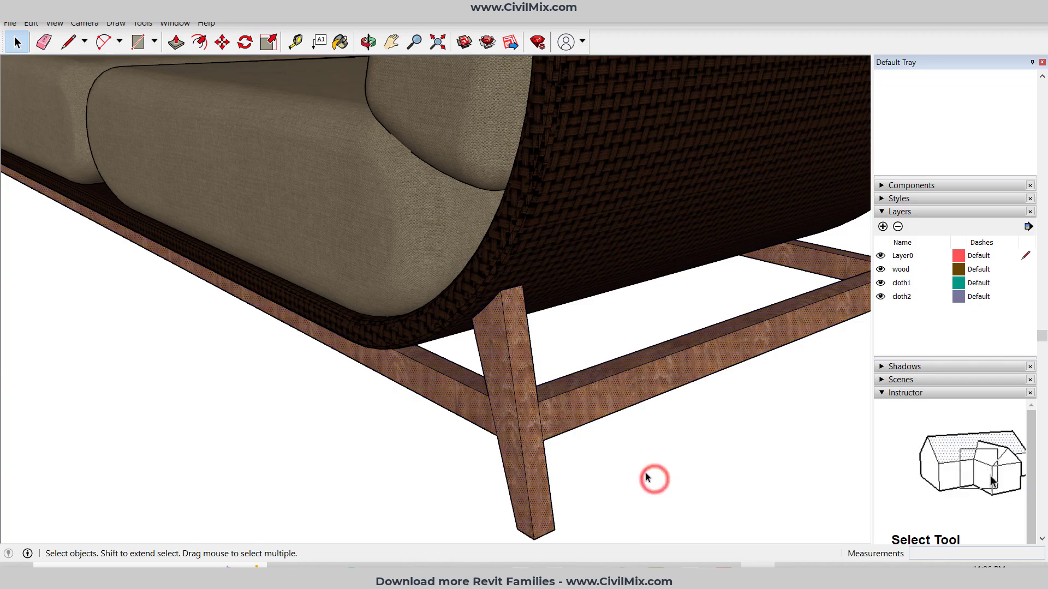
{"action": "key", "text": "shift+z"}
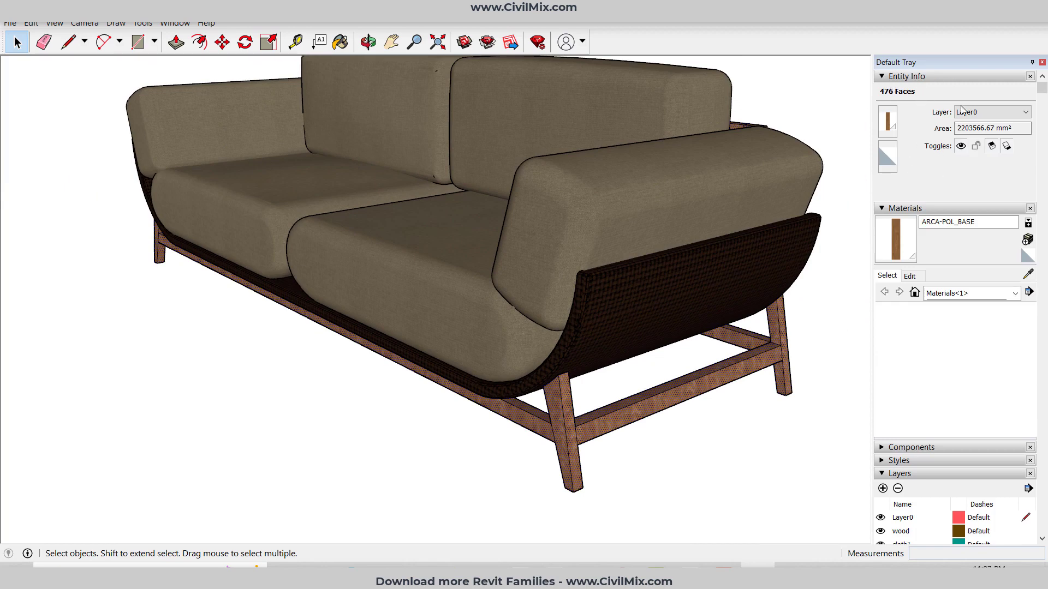
{"action": "left_click", "coordinate": [977, 112]}
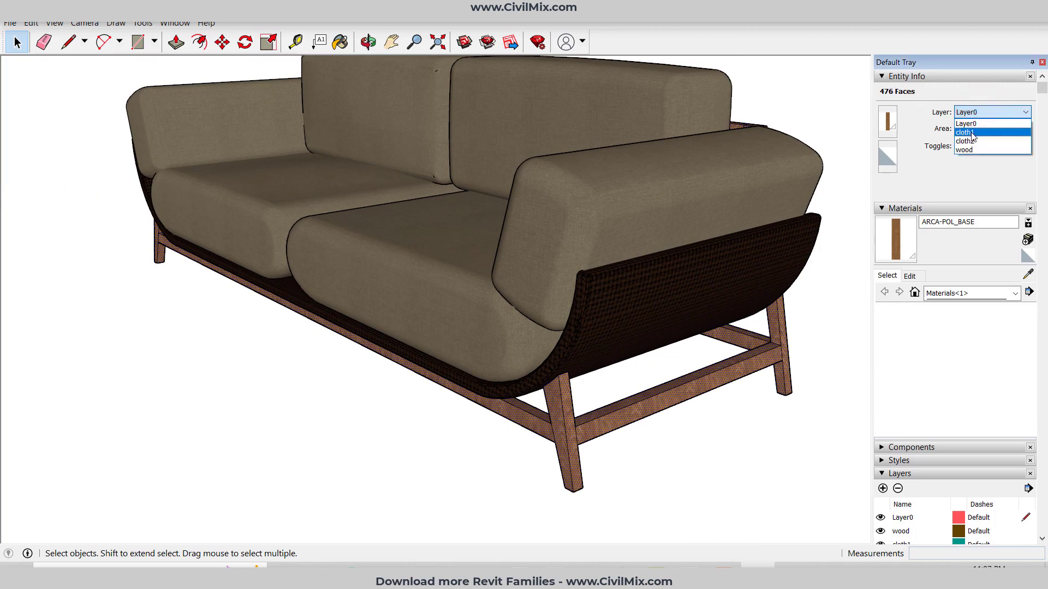
{"action": "left_click", "coordinate": [970, 150]}
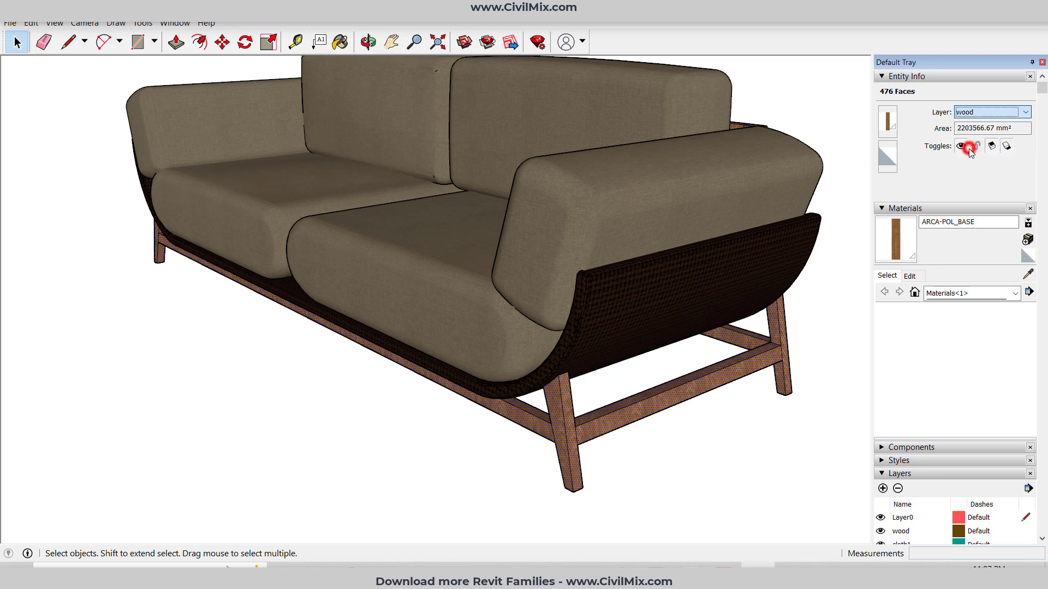
Select all faces with the same material as the dark woven shell and assign them to the cloth1 layer
{"action": "right_click", "coordinate": [595, 318]}
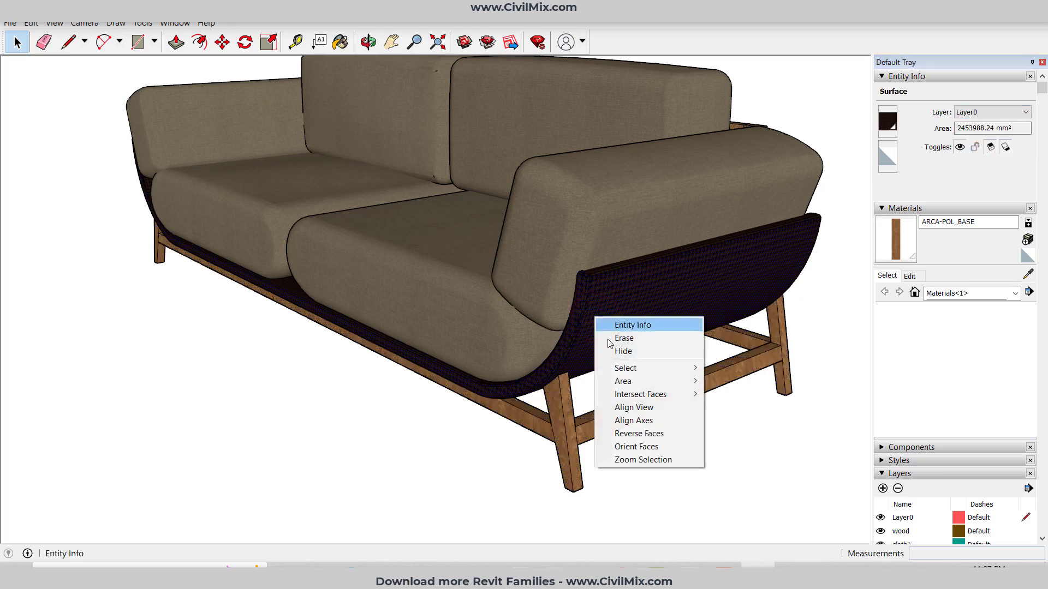
{"action": "left_click", "coordinate": [622, 367]}
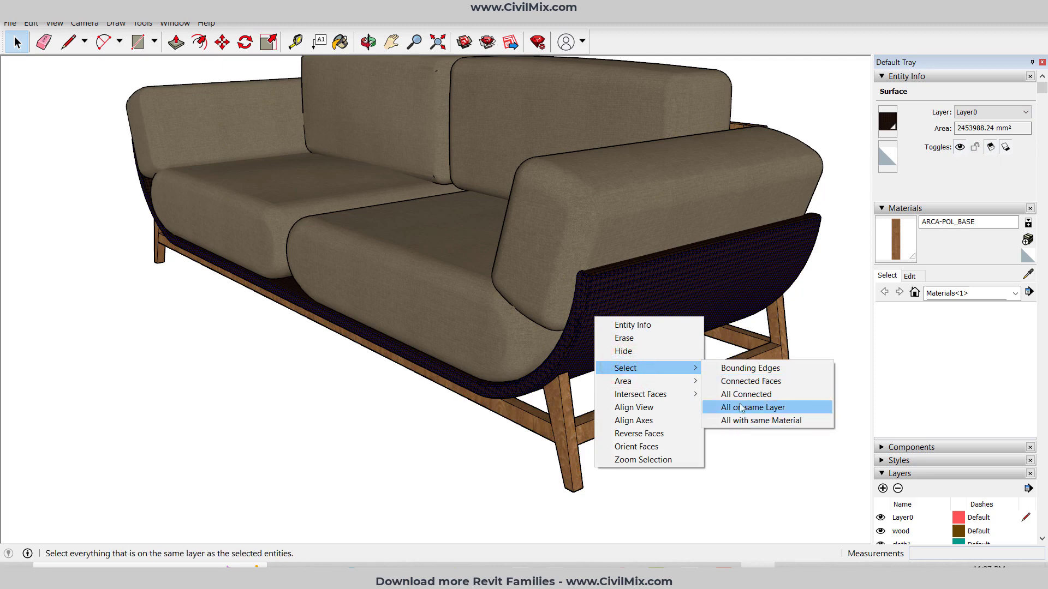
{"action": "left_click", "coordinate": [733, 420]}
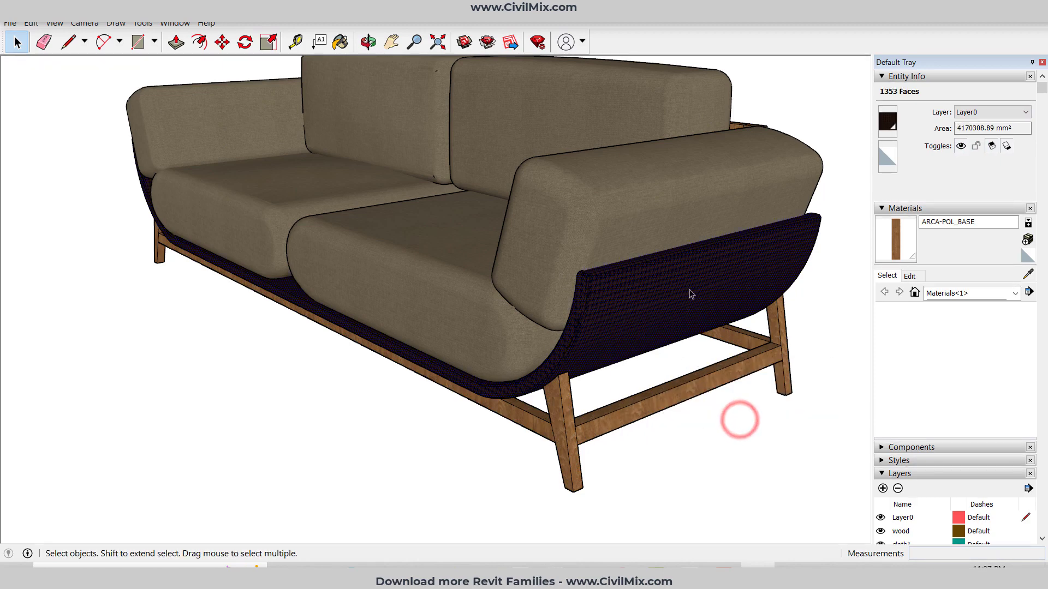
{"action": "left_click", "coordinate": [964, 112]}
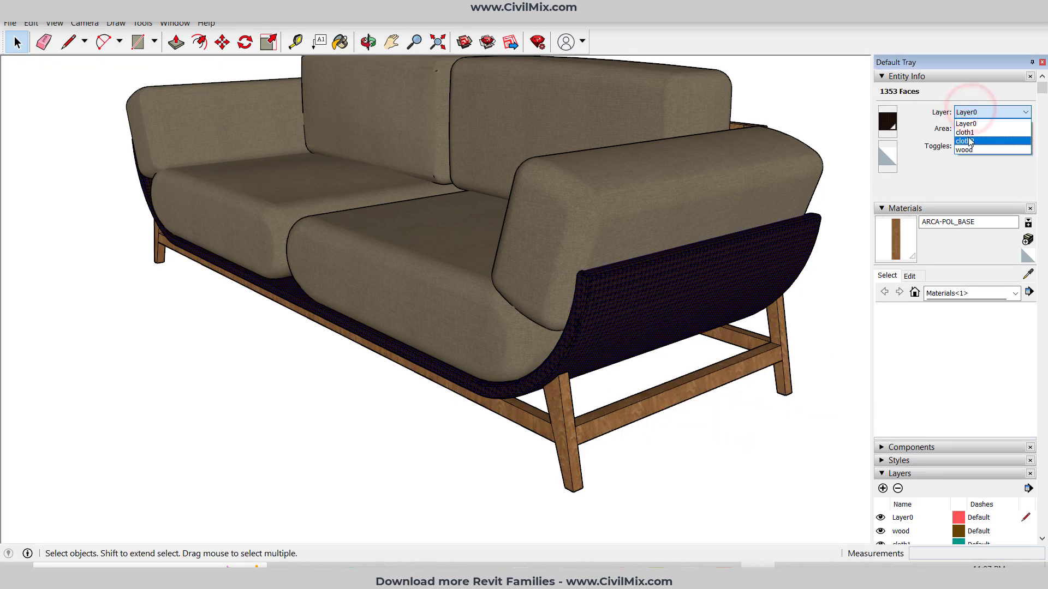
{"action": "left_click", "coordinate": [965, 132]}
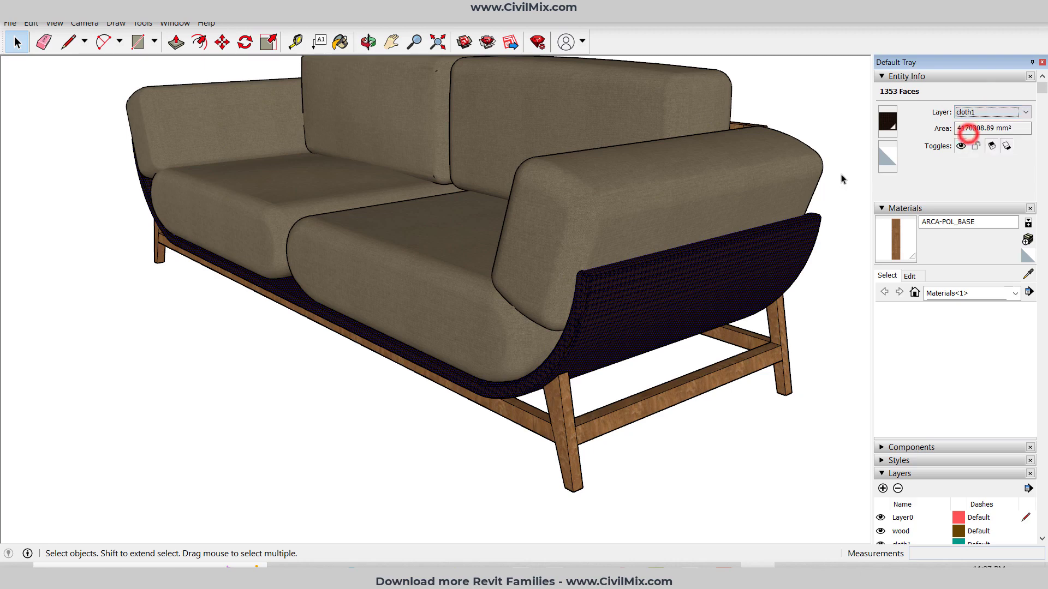
Select all faces with the same material as the beige cushions, assign them to the cloth2 layer, and clear the selection
{"action": "left_click", "coordinate": [575, 220]}
{"action": "right_click", "coordinate": [575, 221]}
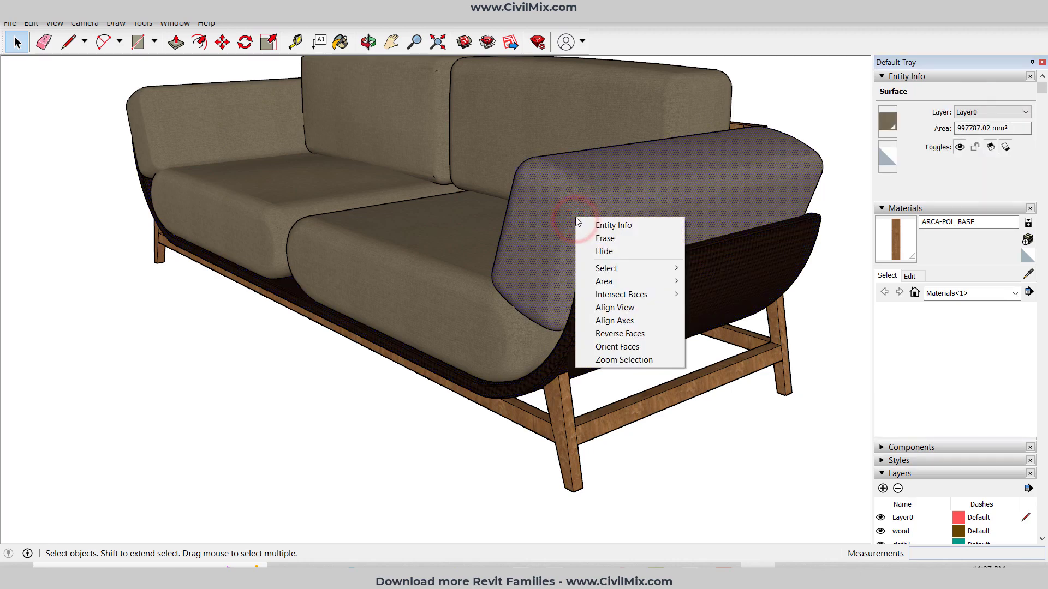
{"action": "mouse_move", "coordinate": [605, 301]}
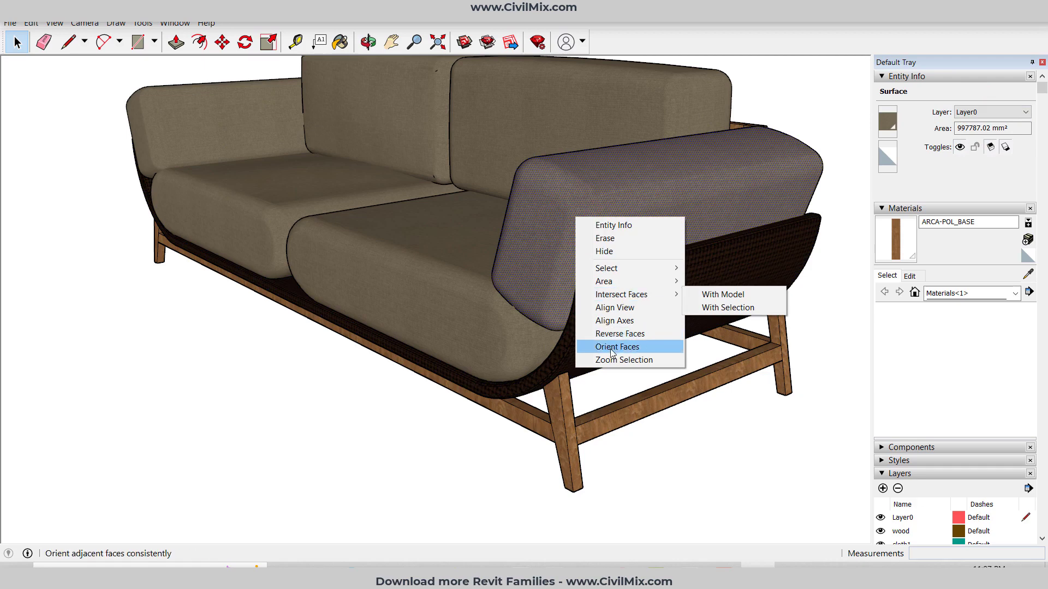
{"action": "left_click", "coordinate": [616, 268]}
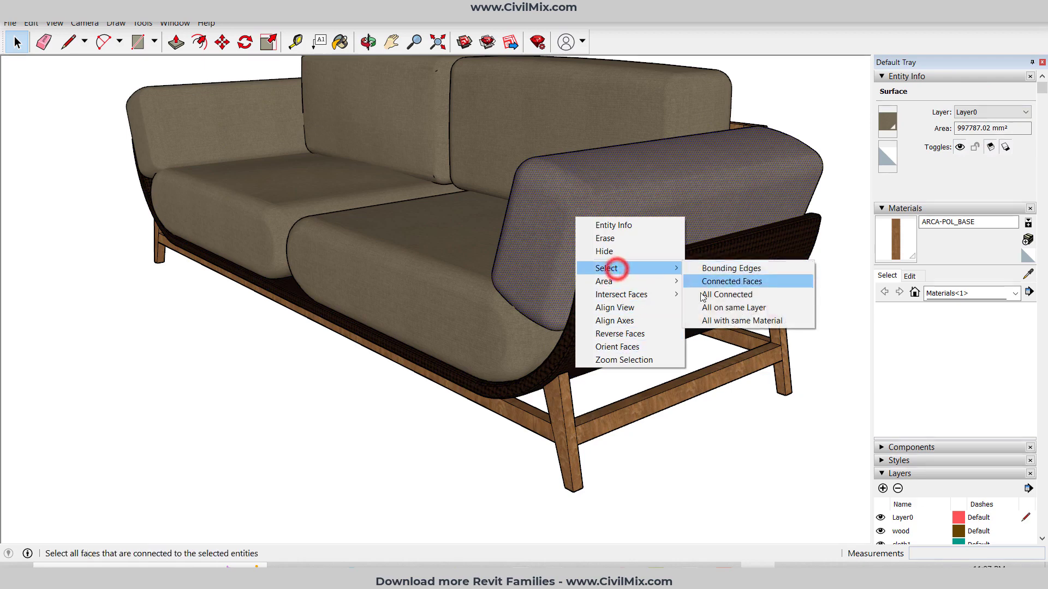
{"action": "left_click", "coordinate": [707, 321]}
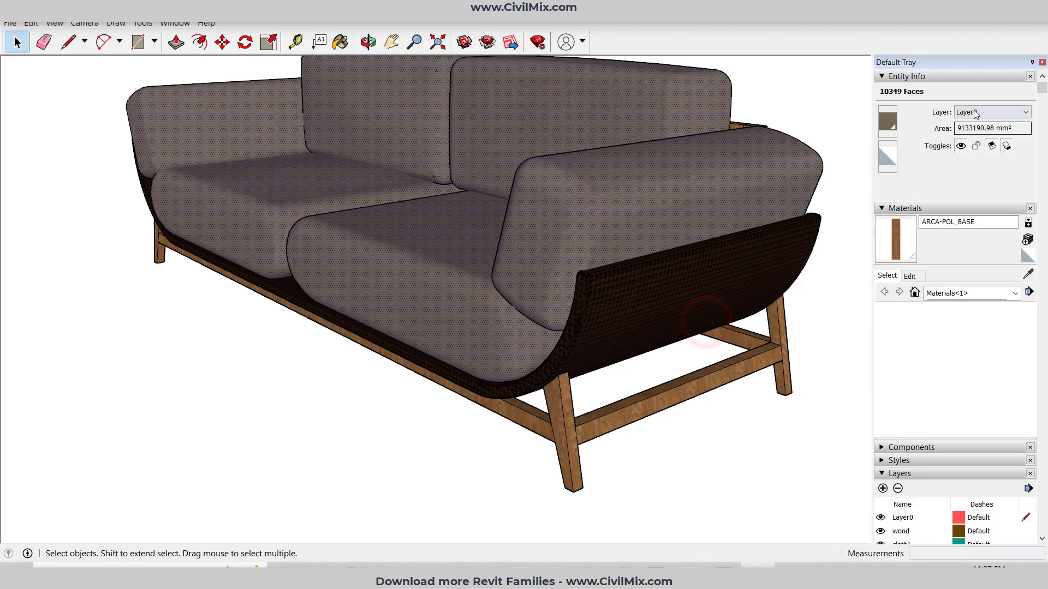
{"action": "left_click", "coordinate": [1021, 112]}
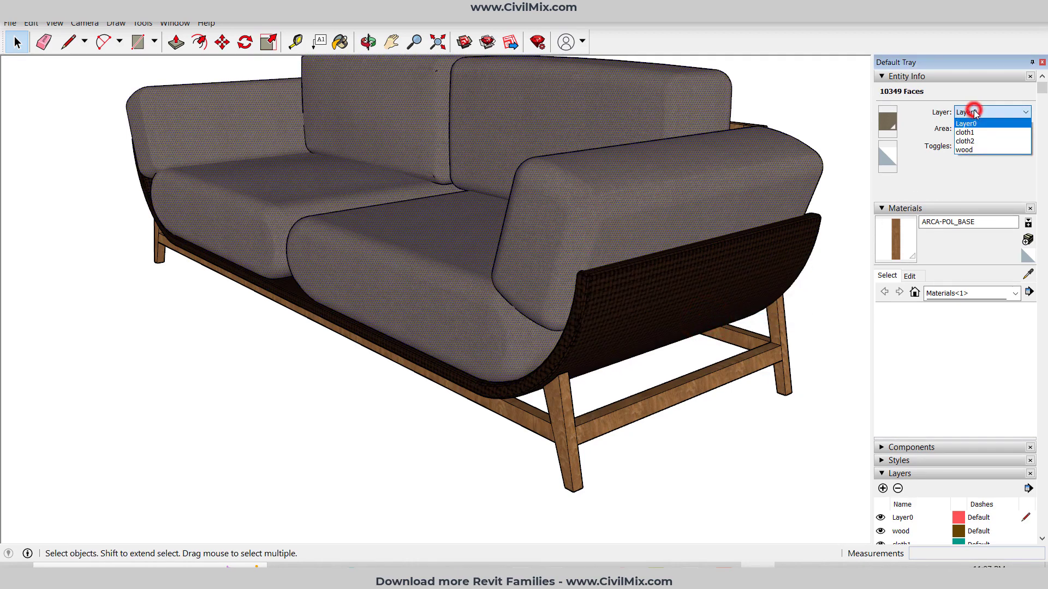
{"action": "left_click", "coordinate": [964, 141]}
{"action": "left_click", "coordinate": [791, 430]}
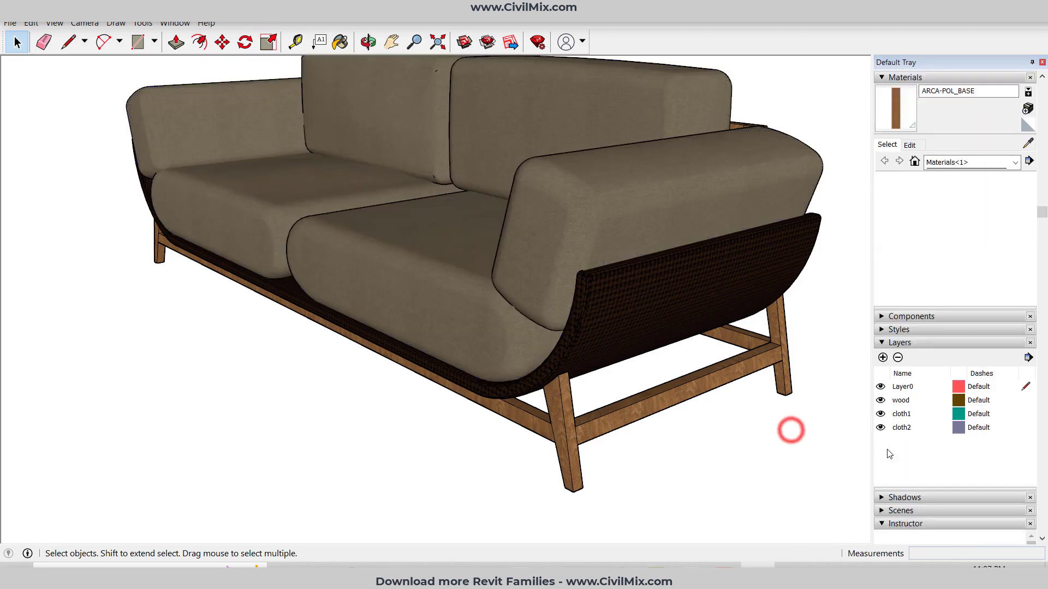
Toggle the visibility of the cloth2, cloth1 and wood layers to check which sofa parts each one contains
{"action": "left_click", "coordinate": [880, 429]}
{"action": "left_click", "coordinate": [880, 429]}
{"action": "left_click", "coordinate": [880, 429]}
{"action": "left_click", "coordinate": [880, 429]}
{"action": "left_click", "coordinate": [880, 415]}
{"action": "left_click", "coordinate": [881, 415]}
{"action": "left_click", "coordinate": [880, 415]}
{"action": "left_click", "coordinate": [881, 415]}
{"action": "left_click", "coordinate": [880, 402]}
{"action": "scroll", "coordinate": [343, 352], "scroll_direction": "down", "scroll_amount": 3}
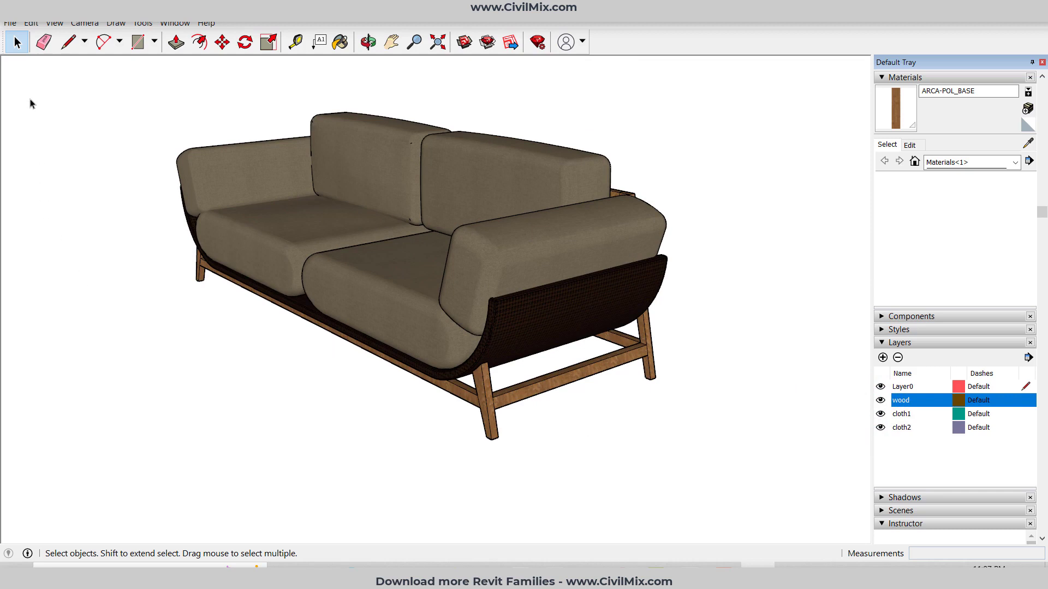
Export the sofa as an AutoCAD DWG 3D model to the Revit family folder on the Desktop, including only faces
{"action": "left_click", "coordinate": [11, 24]}
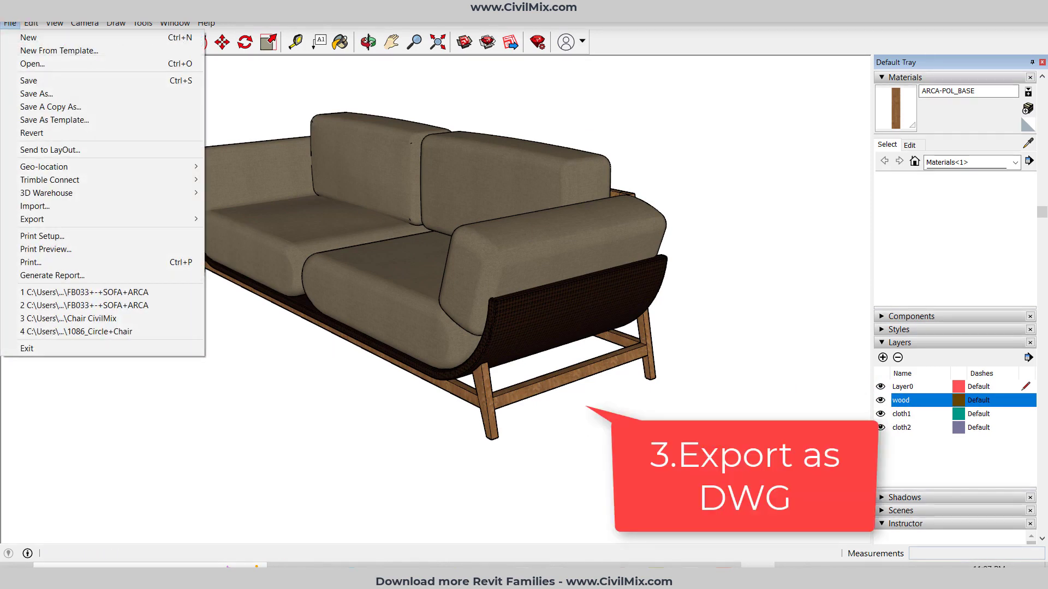
{"action": "left_click", "coordinate": [47, 219]}
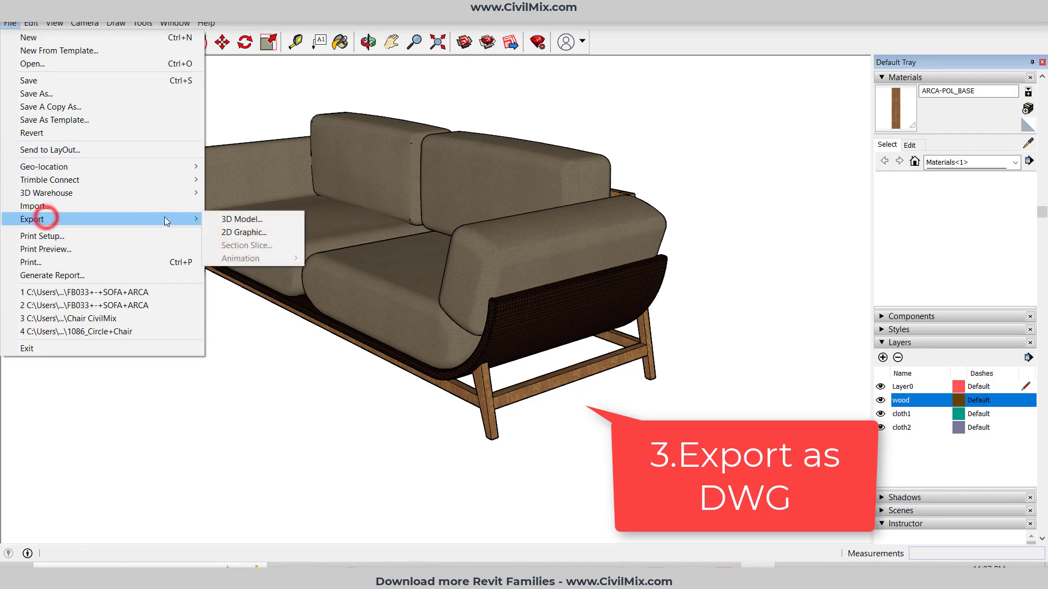
{"action": "left_click", "coordinate": [239, 224]}
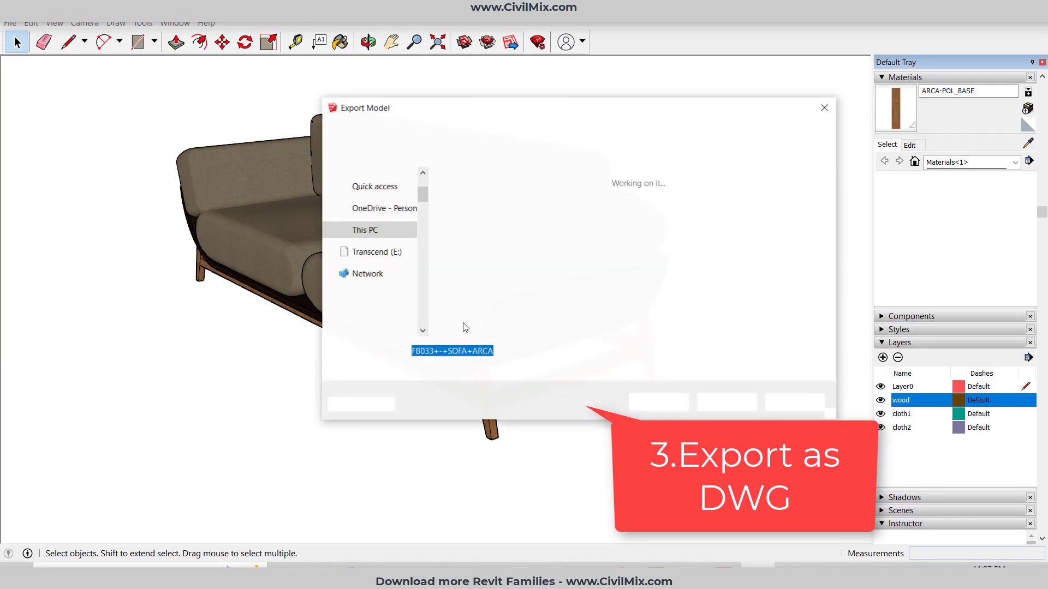
{"action": "scroll", "coordinate": [385, 234], "scroll_direction": "up", "scroll_amount": 2}
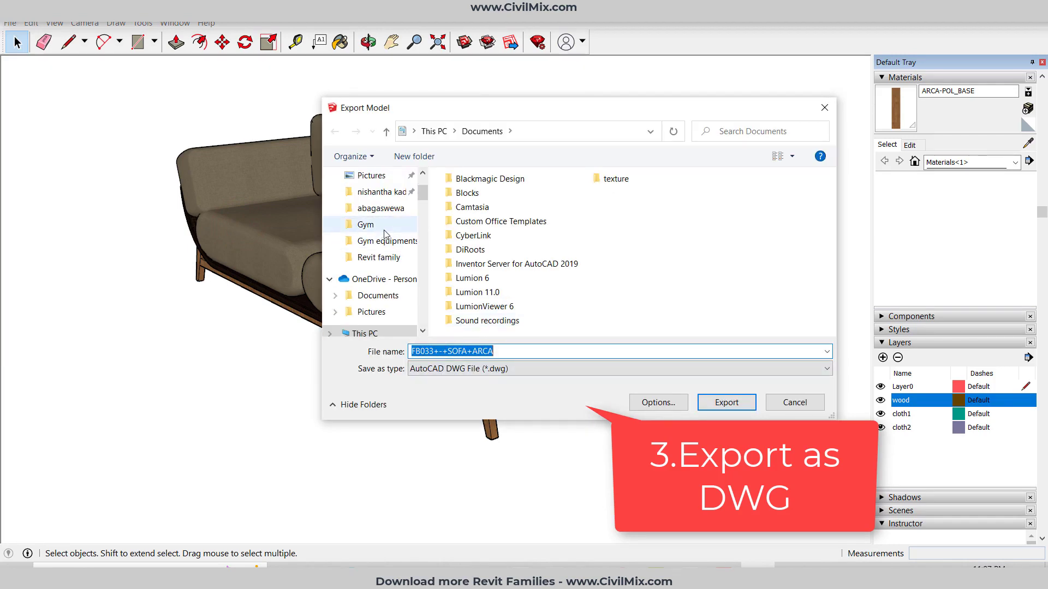
{"action": "left_click", "coordinate": [385, 274]}
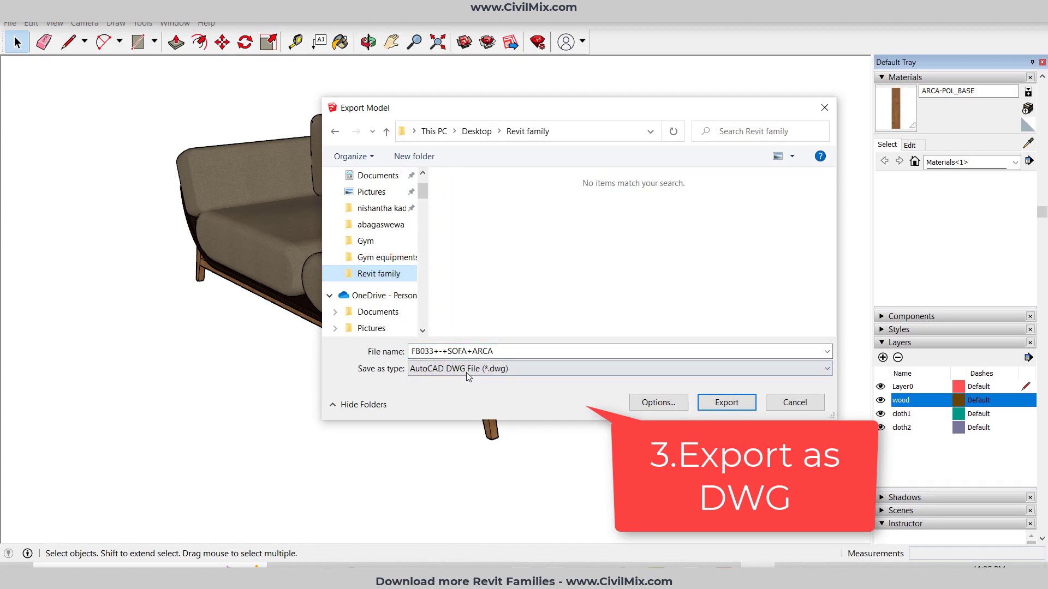
{"action": "left_click", "coordinate": [506, 368]}
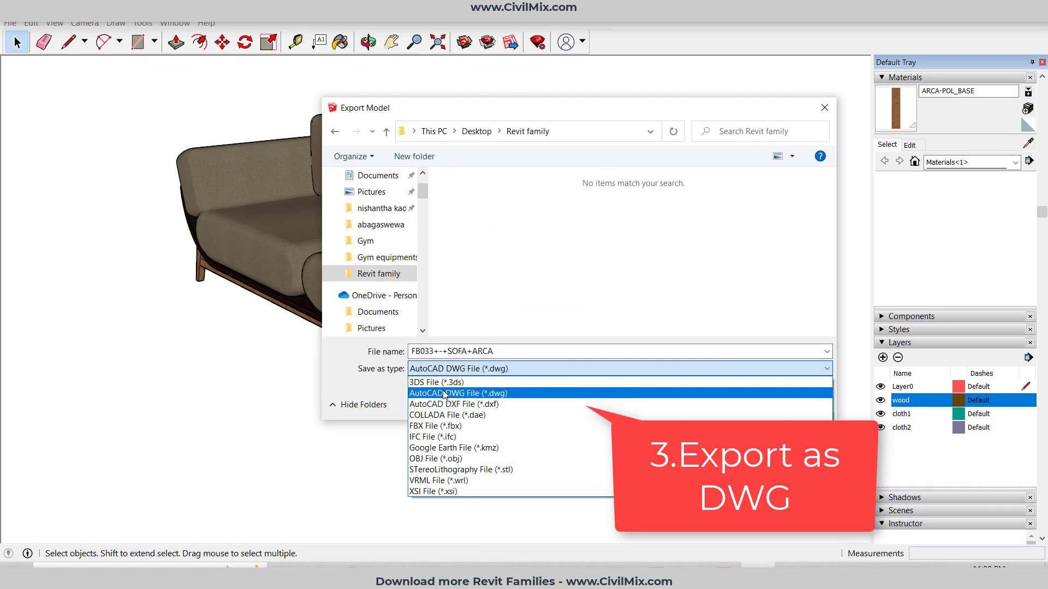
{"action": "left_click", "coordinate": [440, 393]}
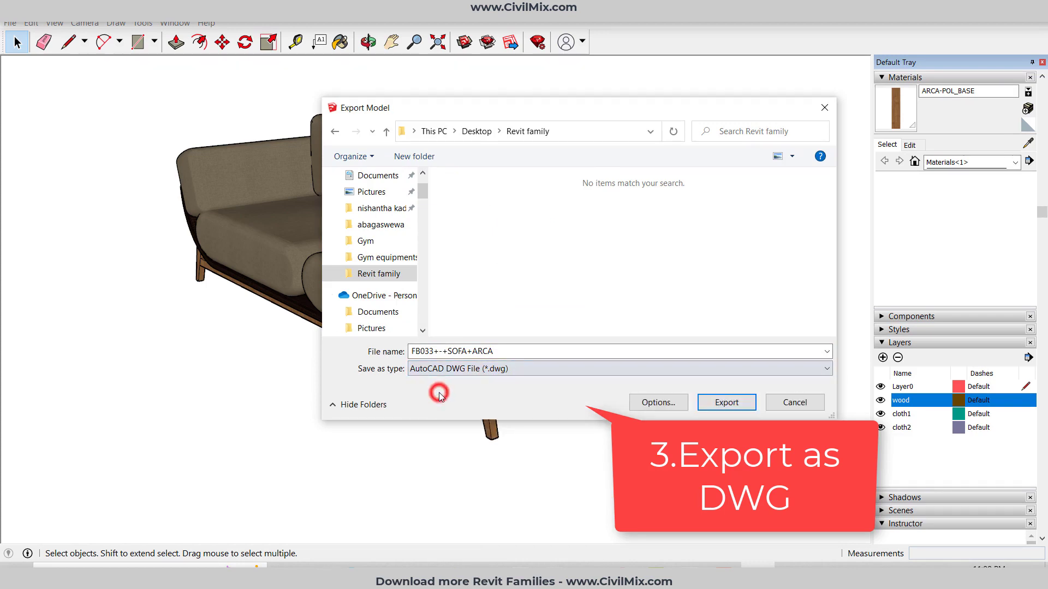
{"action": "left_click", "coordinate": [657, 402]}
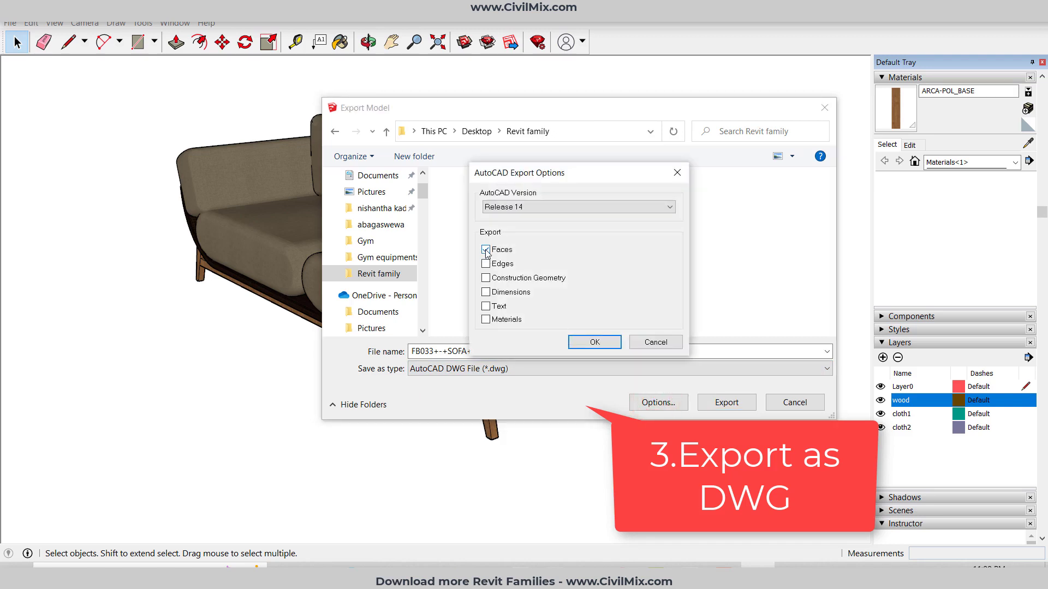
{"action": "left_click", "coordinate": [579, 341]}
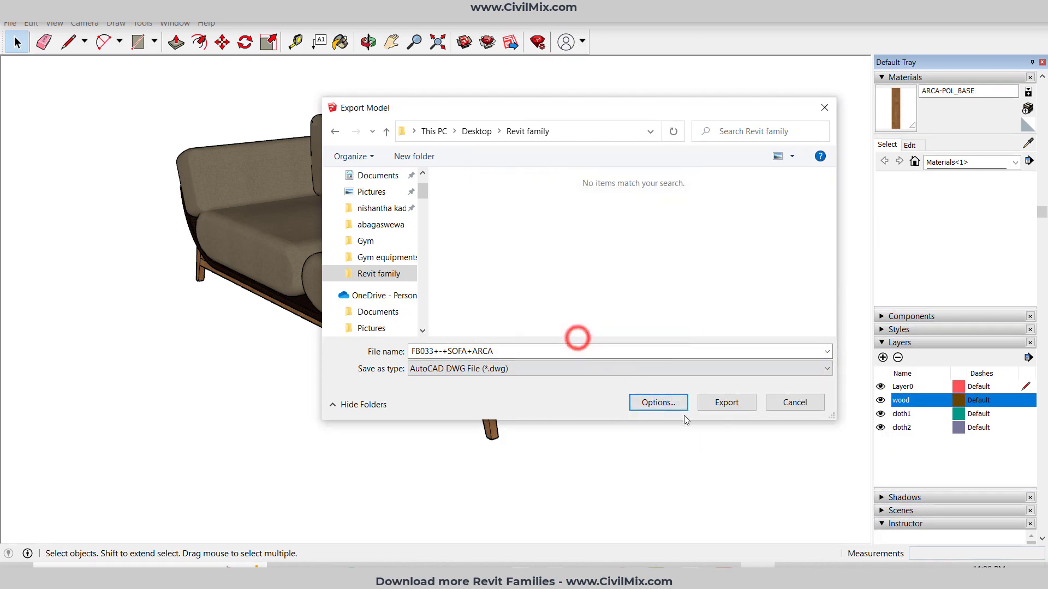
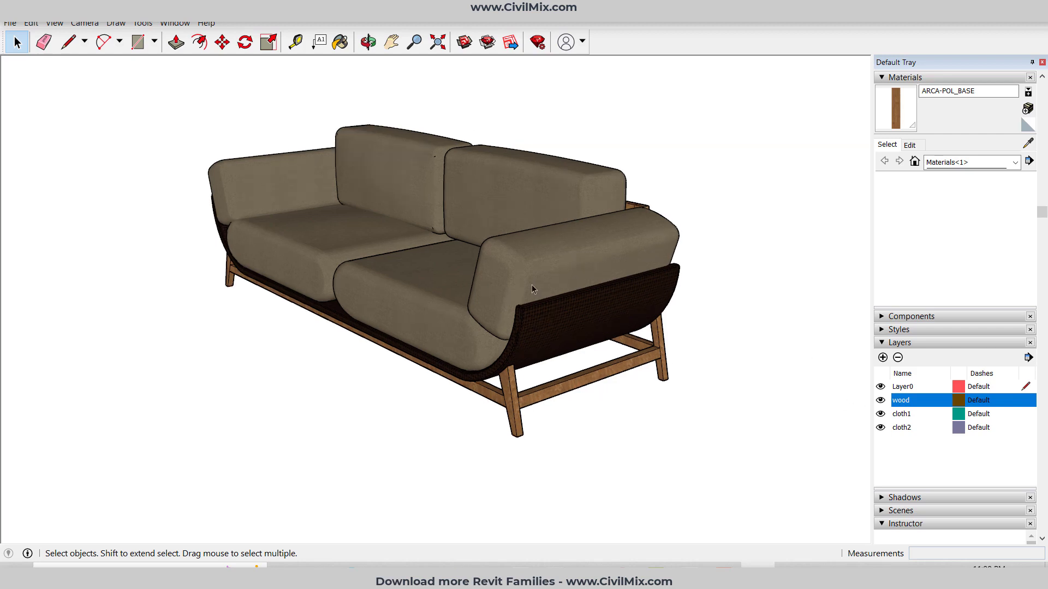
Show the collection of materials used in the model
{"action": "scroll", "coordinate": [906, 109], "scroll_direction": "up", "scroll_amount": 3}
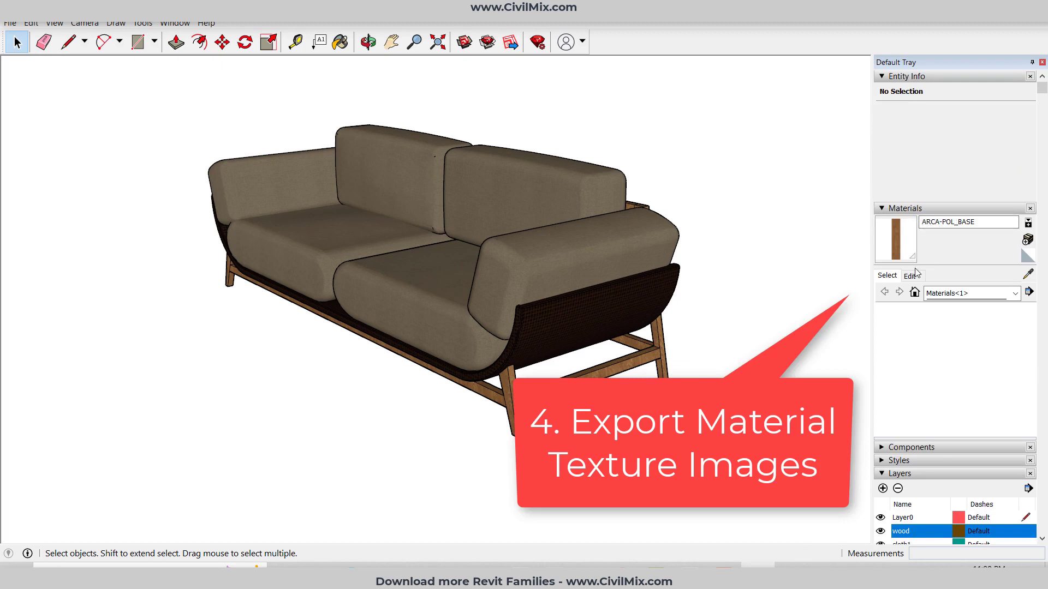
{"action": "left_click", "coordinate": [1016, 294]}
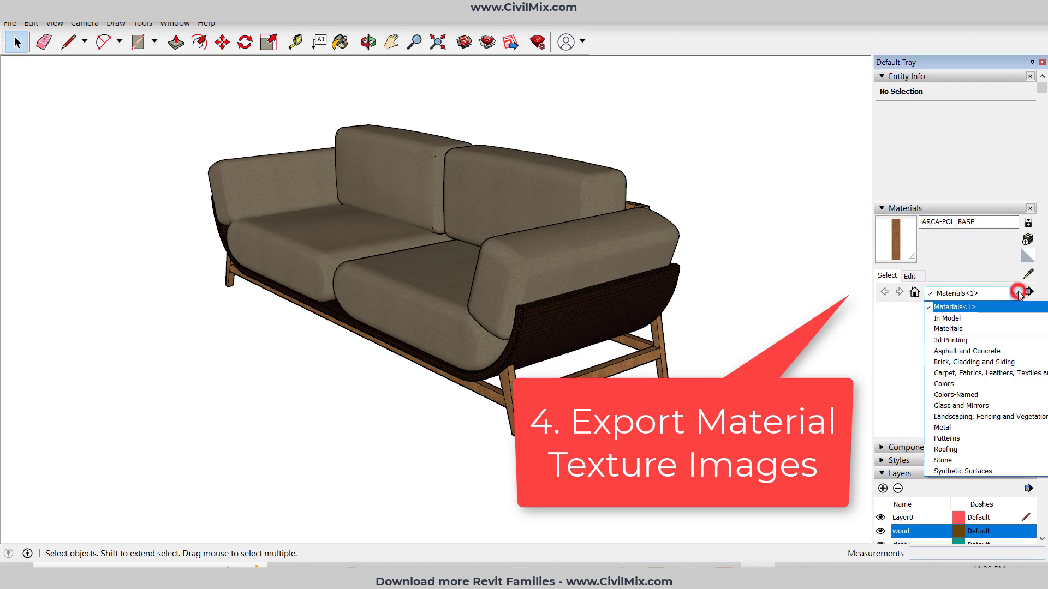
{"action": "left_click", "coordinate": [953, 319]}
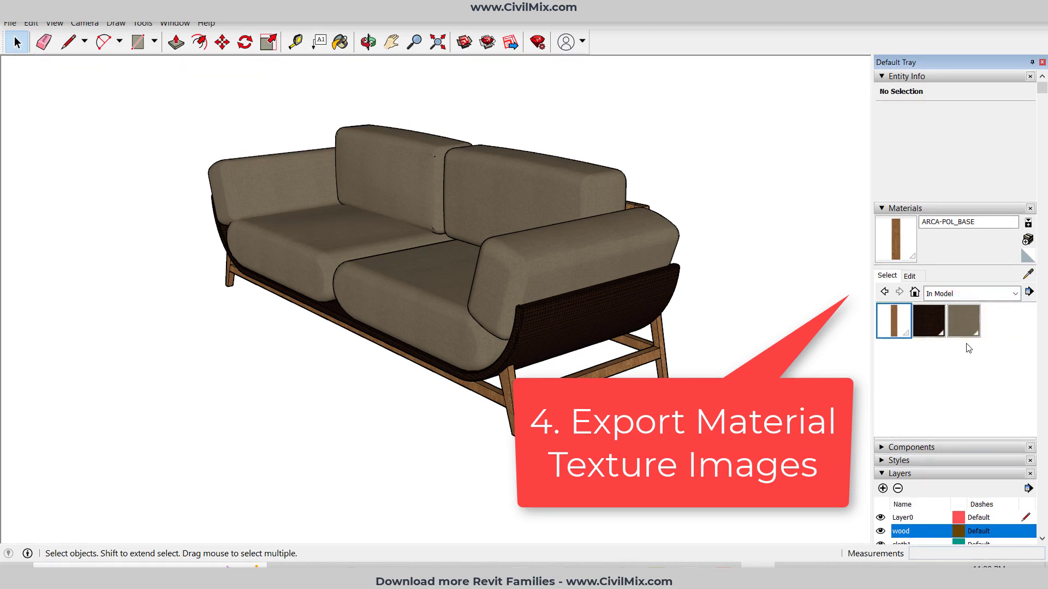
{"action": "left_click", "coordinate": [958, 325]}
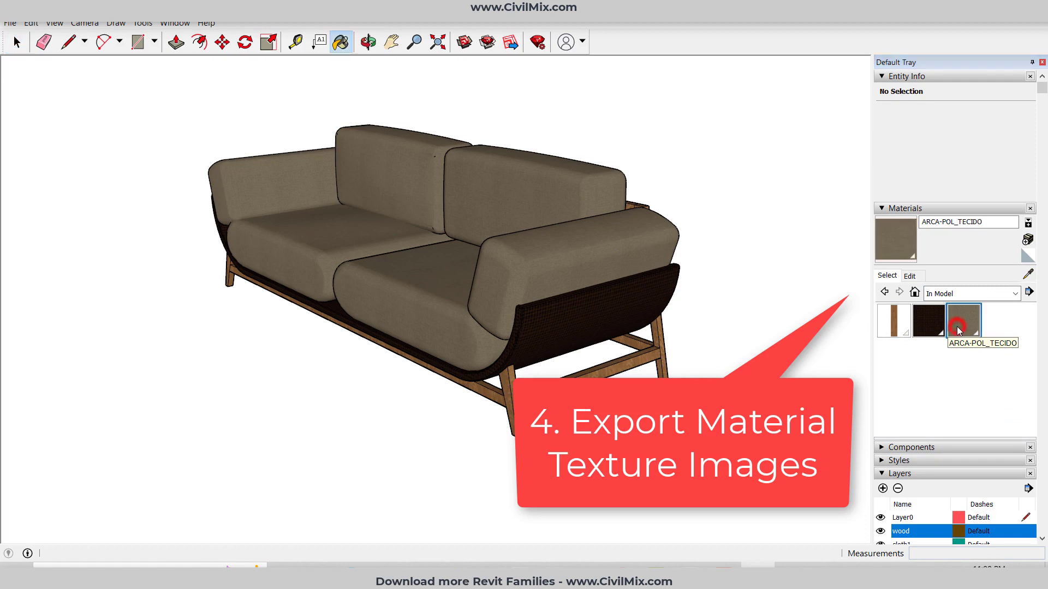
{"action": "right_click", "coordinate": [957, 325]}
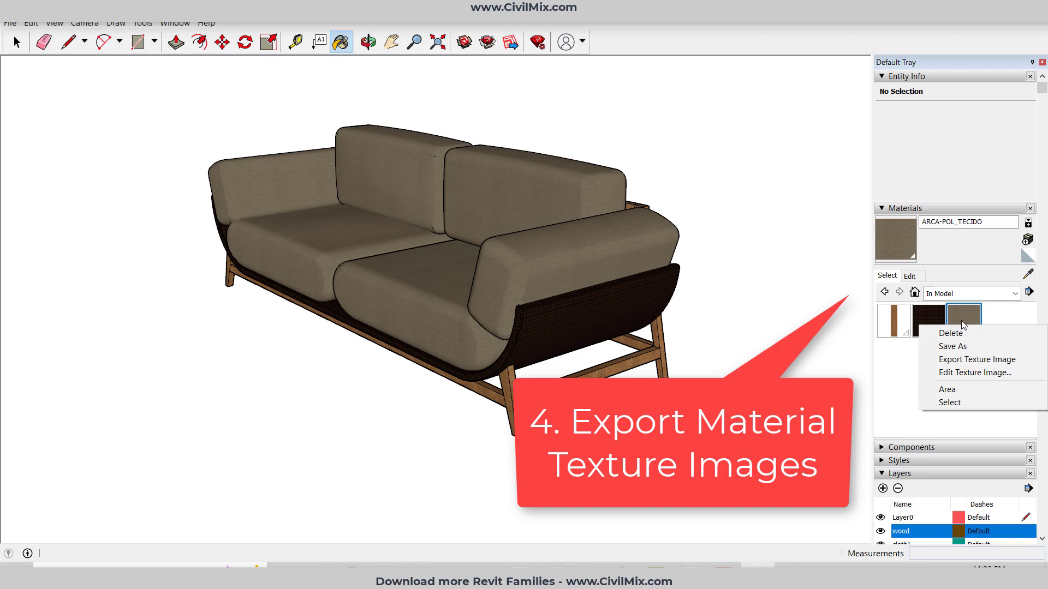
{"action": "left_click", "coordinate": [949, 360]}
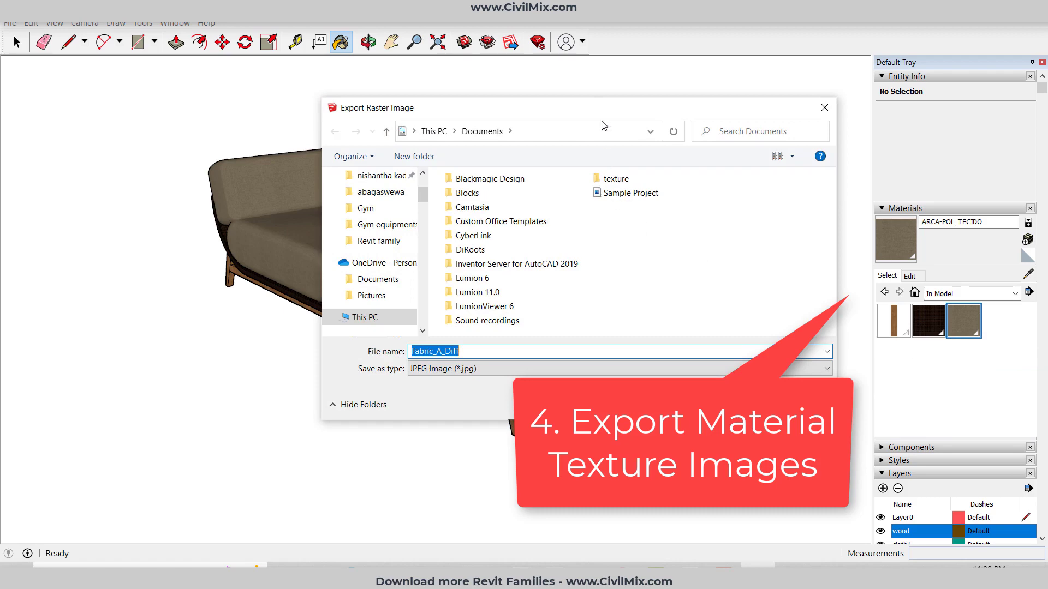
{"action": "left_click_drag", "start_coordinate": [594, 109], "coordinate": [489, 139]}
{"action": "left_click", "coordinate": [719, 138]}
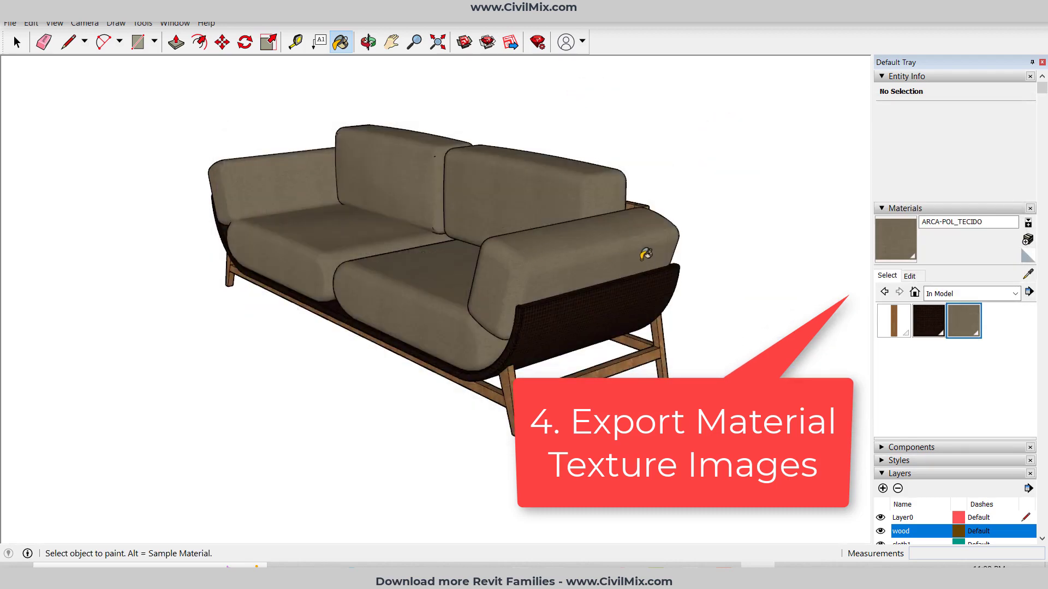
{"action": "left_click", "coordinate": [723, 239]}
Check the cloth1 layer's visibility and export the dark woven material's texture as JPEG cloth1 in the Revit family folder
{"action": "scroll", "coordinate": [947, 322], "scroll_direction": "down", "scroll_amount": 2}
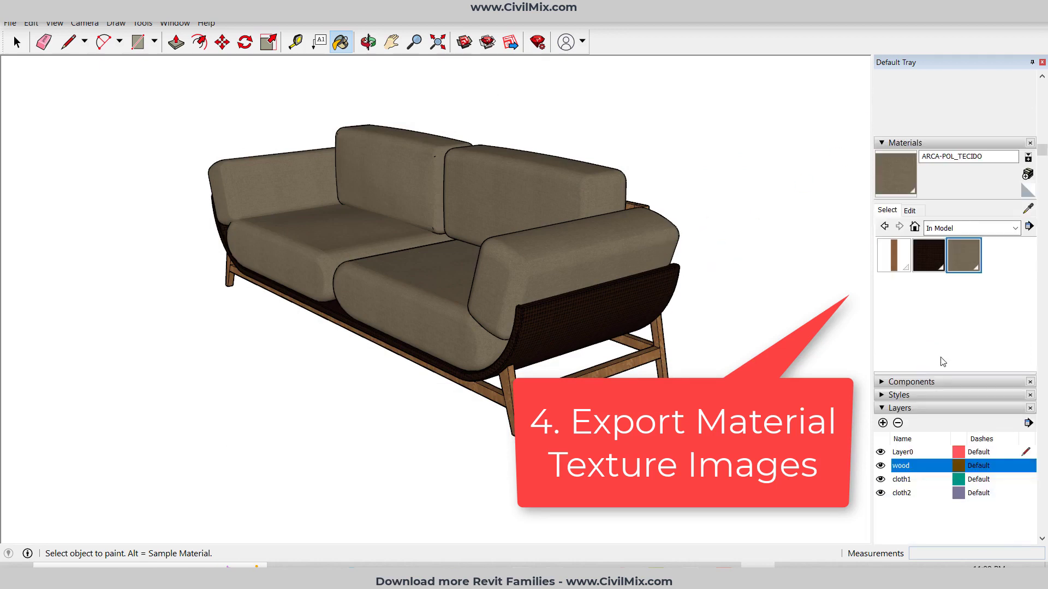
{"action": "left_click", "coordinate": [880, 481]}
{"action": "left_click", "coordinate": [881, 481]}
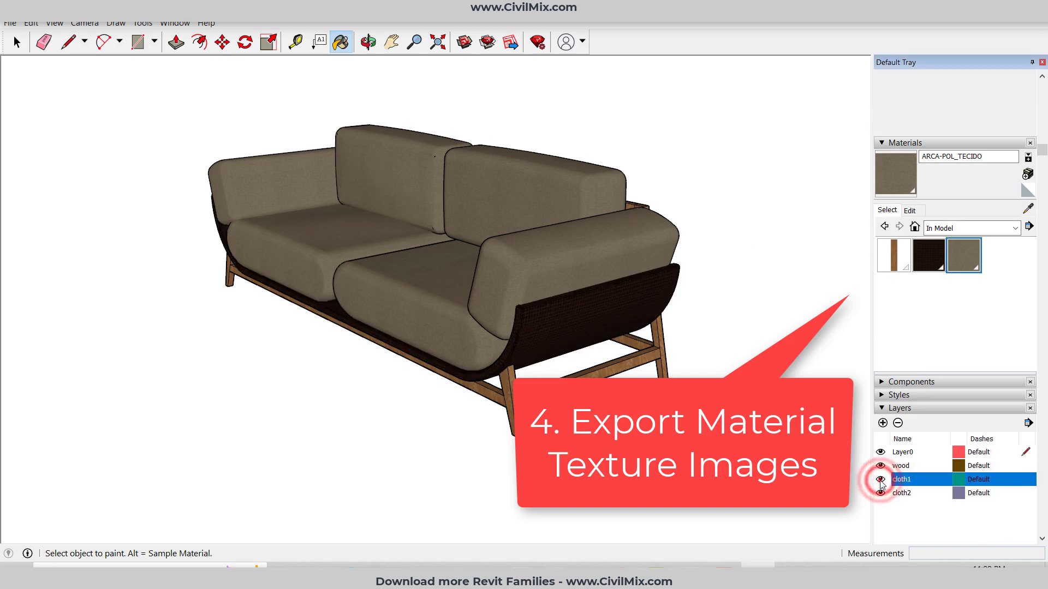
{"action": "left_click", "coordinate": [881, 481]}
{"action": "left_click", "coordinate": [881, 481]}
{"action": "left_click", "coordinate": [917, 257]}
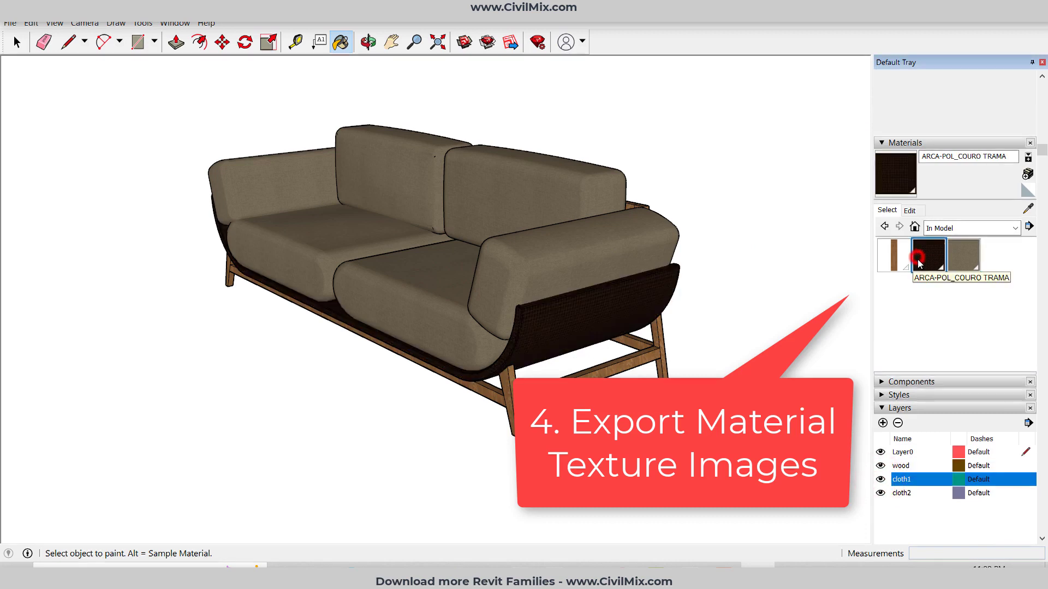
{"action": "right_click", "coordinate": [919, 263]}
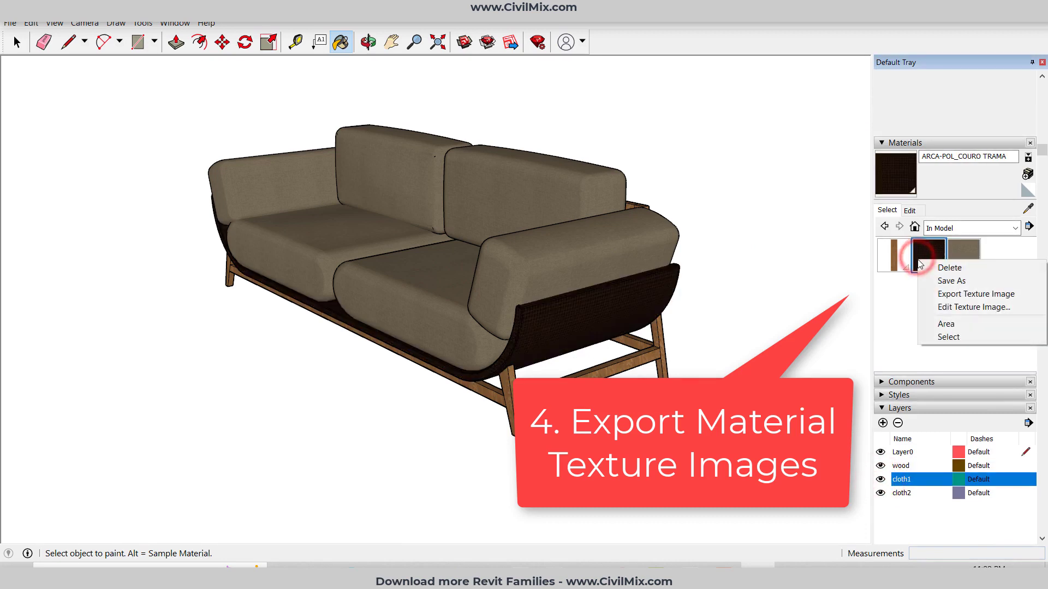
{"action": "left_click", "coordinate": [947, 294]}
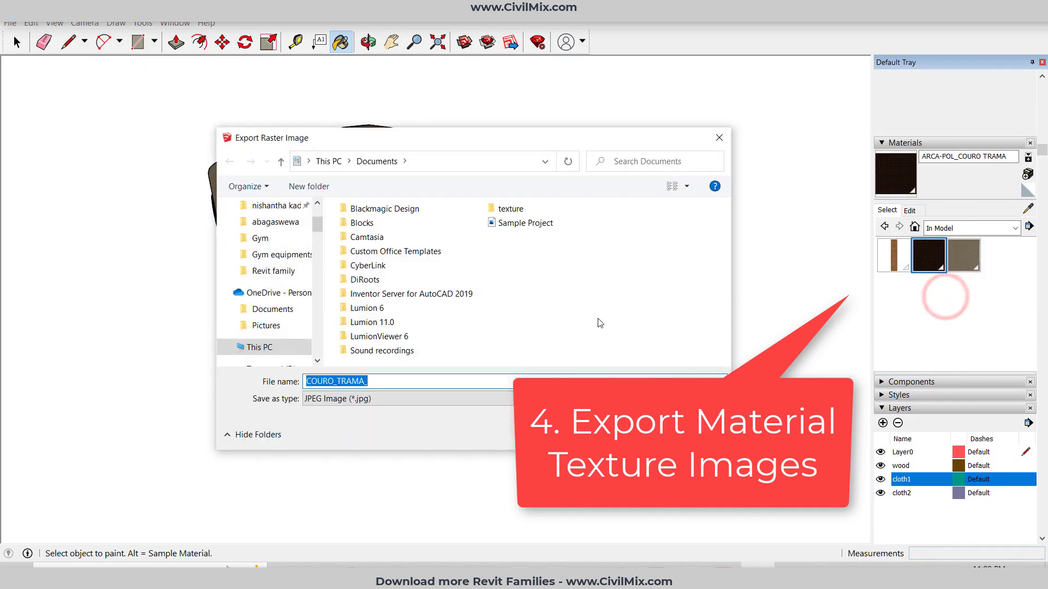
{"action": "left_click", "coordinate": [271, 271]}
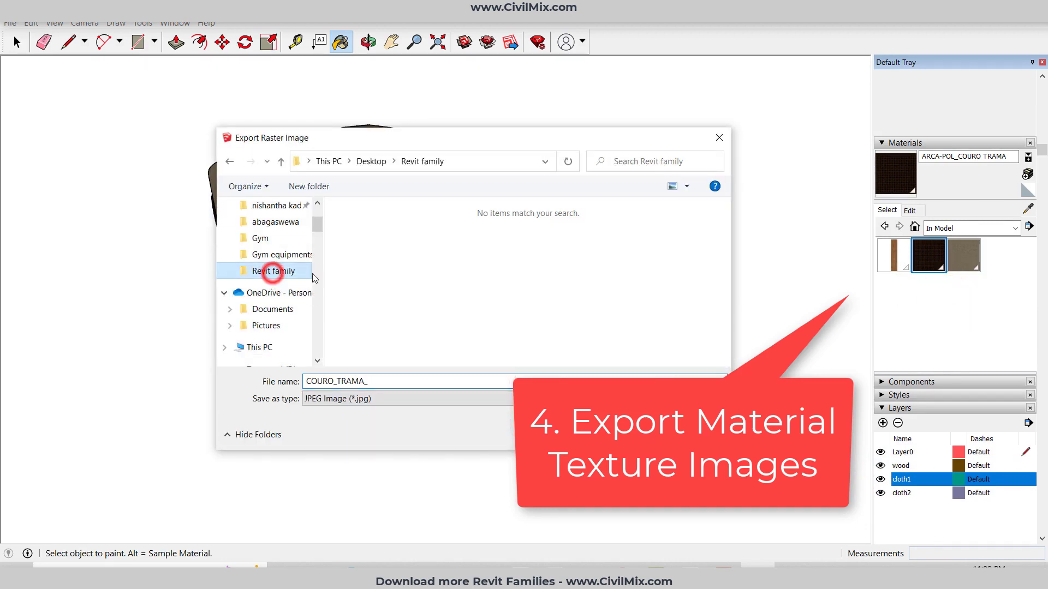
{"action": "double_click", "coordinate": [381, 385]}
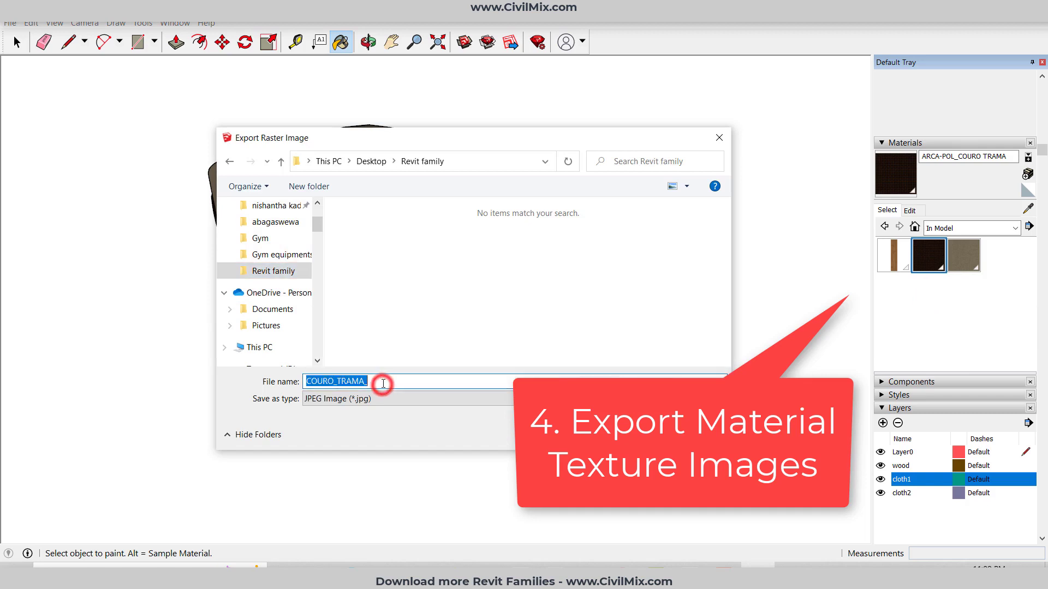
{"action": "type", "text": "cloth1"}
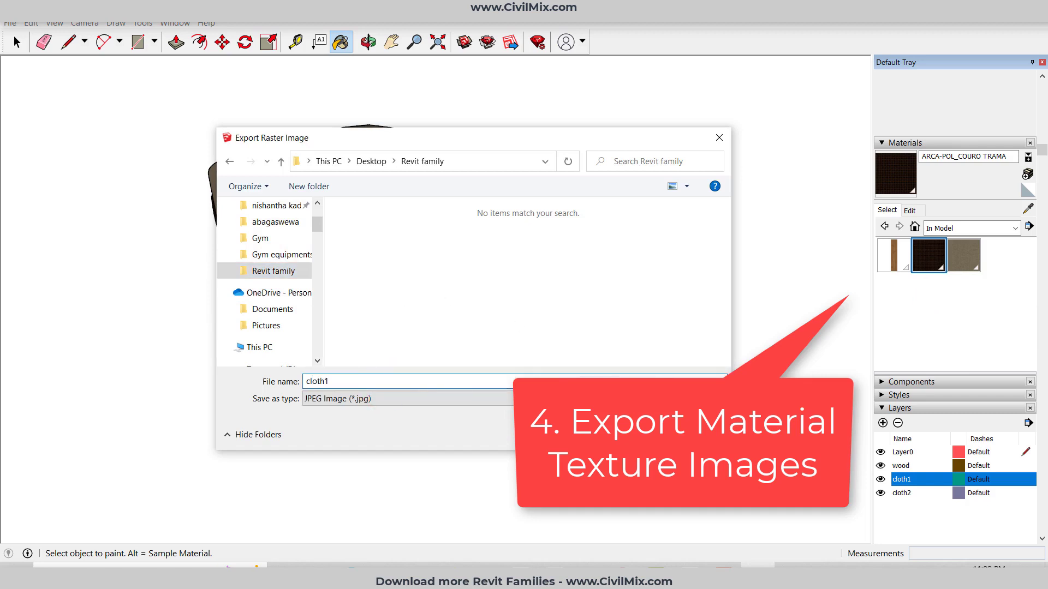
{"action": "key", "text": "Return"}
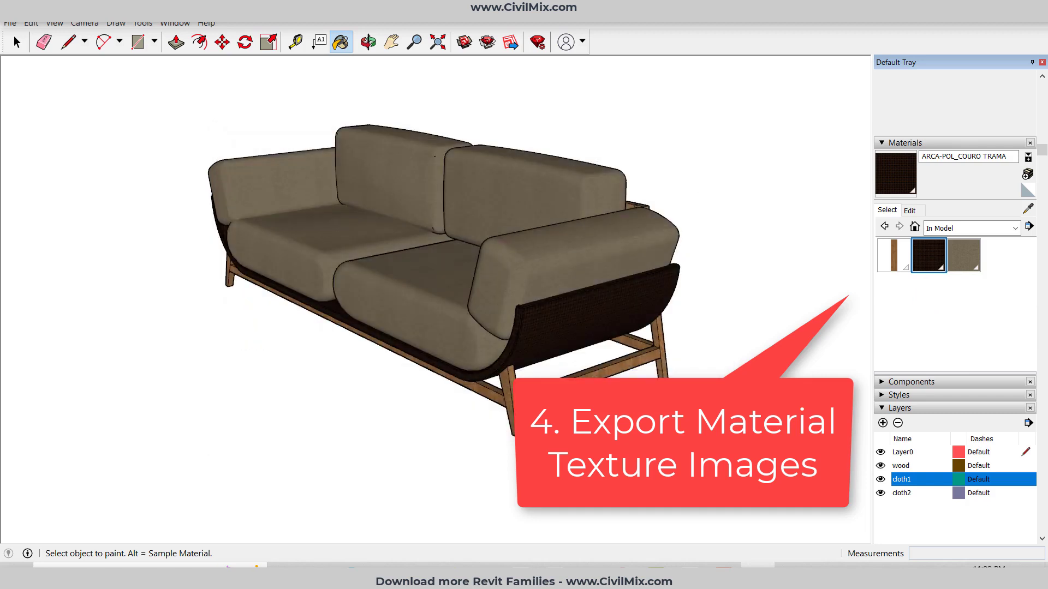
Check the cloth2 layer's visibility and export the beige fabric material's texture as JPEG cloth2 in the Revit family folder
{"action": "left_click", "coordinate": [982, 258]}
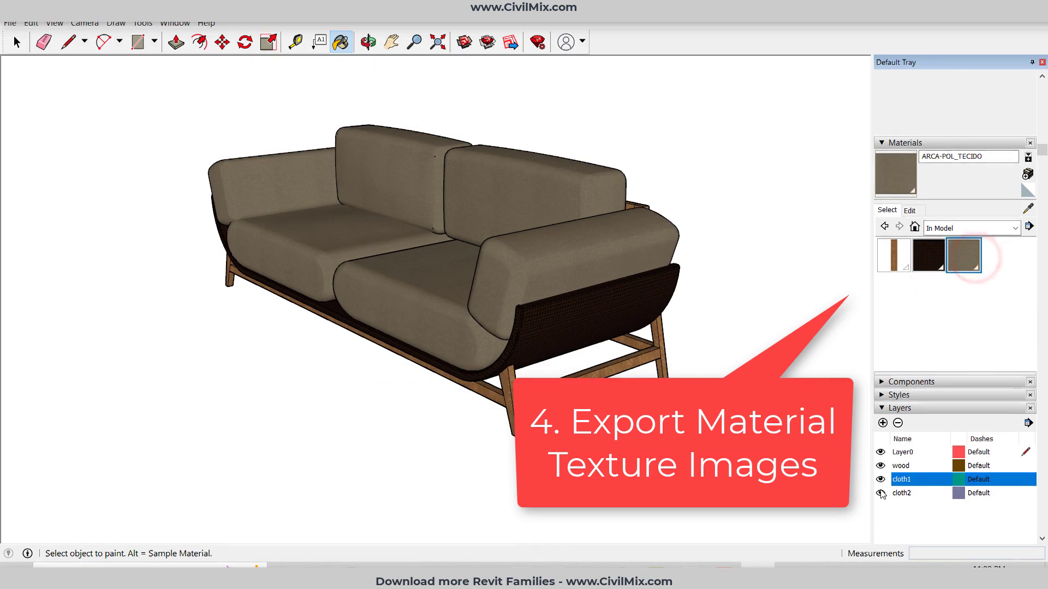
{"action": "left_click", "coordinate": [880, 492]}
{"action": "left_click", "coordinate": [881, 493]}
{"action": "right_click", "coordinate": [963, 263]}
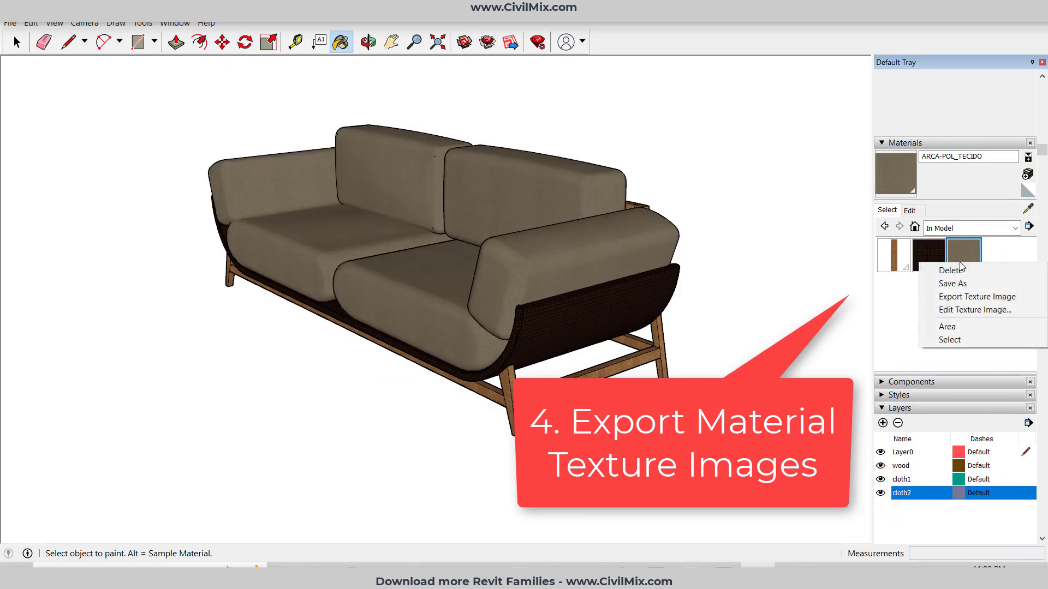
{"action": "left_click", "coordinate": [950, 298]}
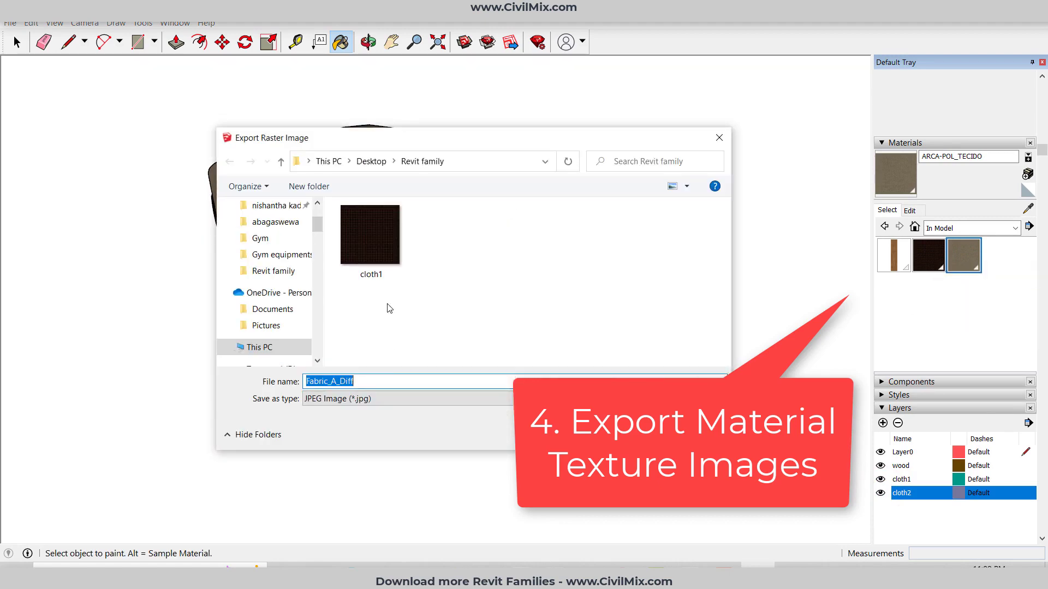
{"action": "type", "text": "cloth2"}
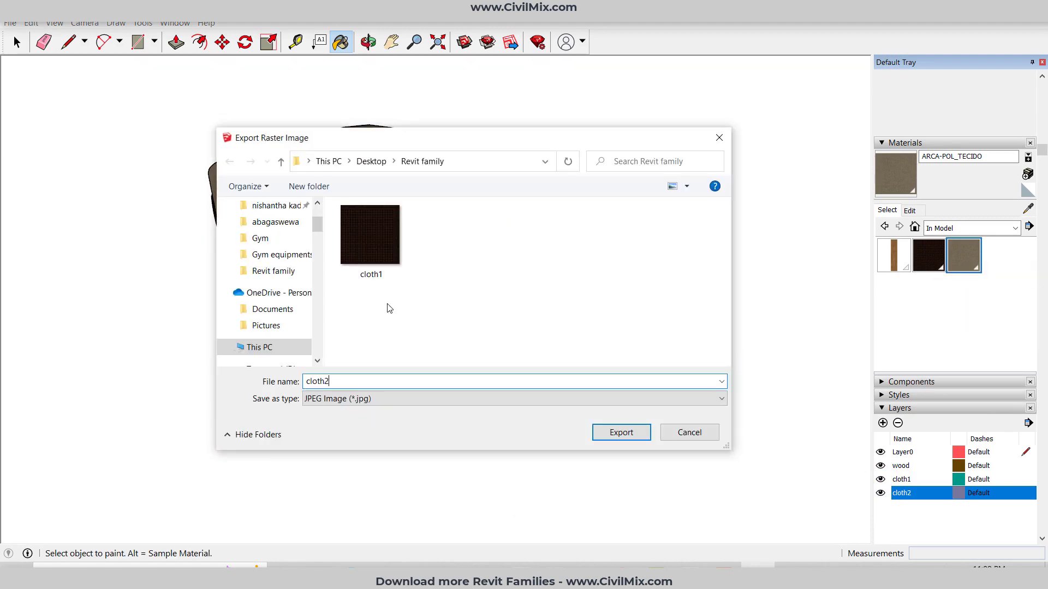
{"action": "key", "text": "Return"}
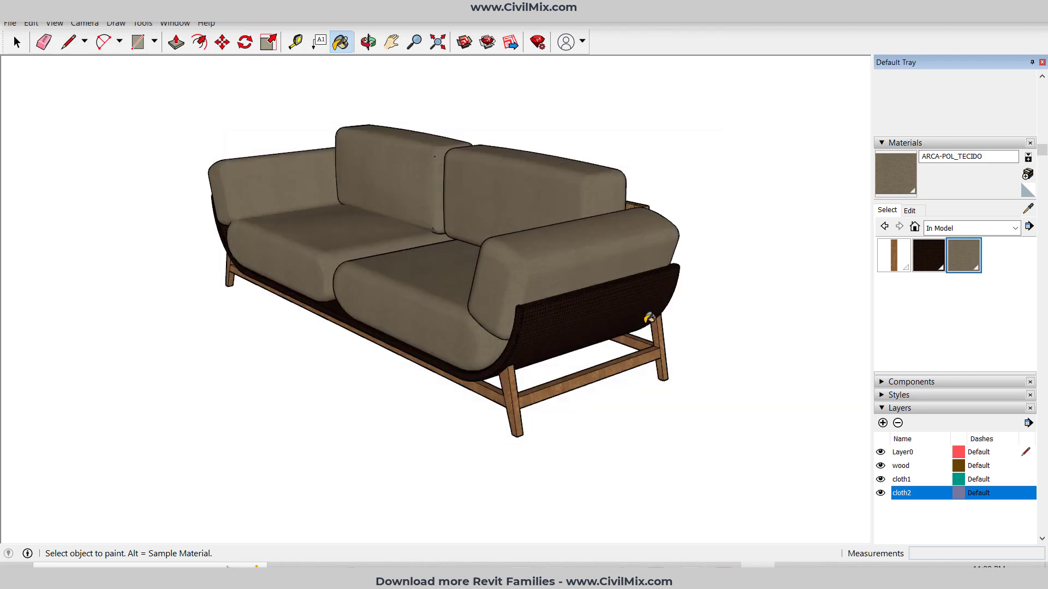
Export the wood material's texture as a JPEG image named wood in the Revit family folder
{"action": "right_click", "coordinate": [885, 263]}
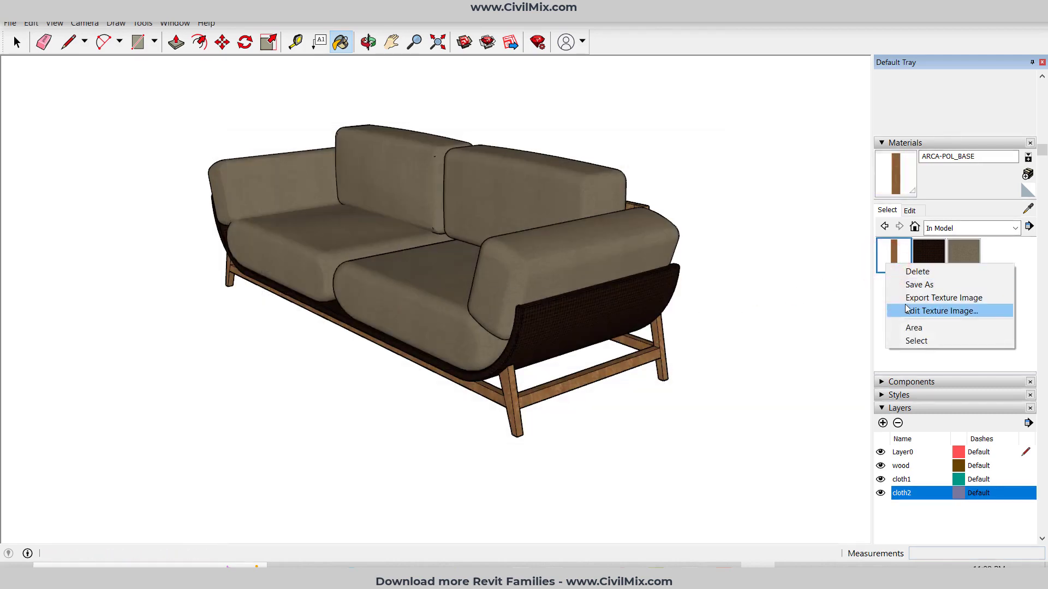
{"action": "left_click", "coordinate": [909, 299]}
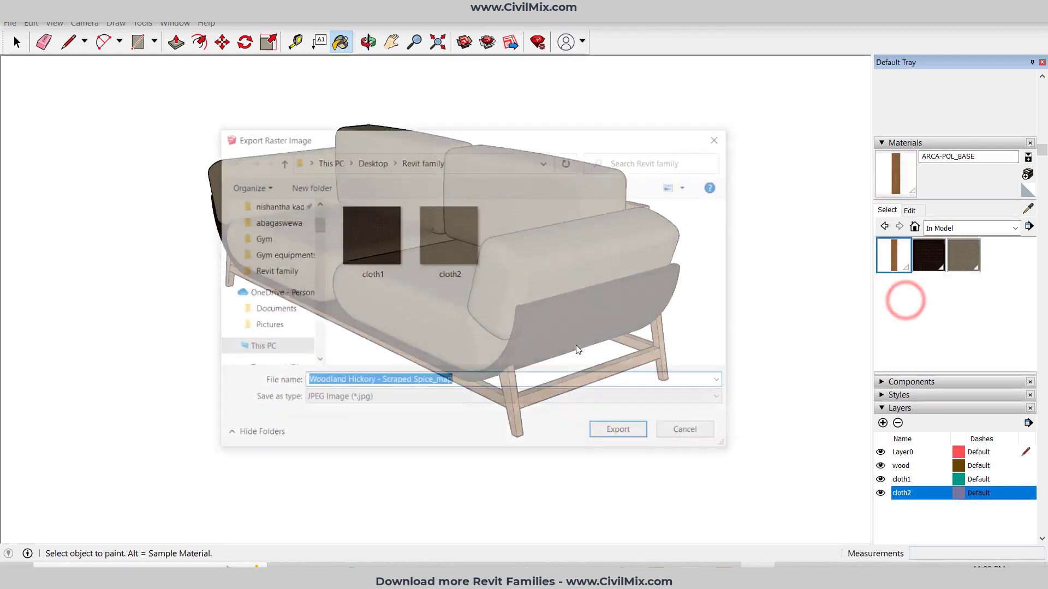
{"action": "type", "text": "wood"}
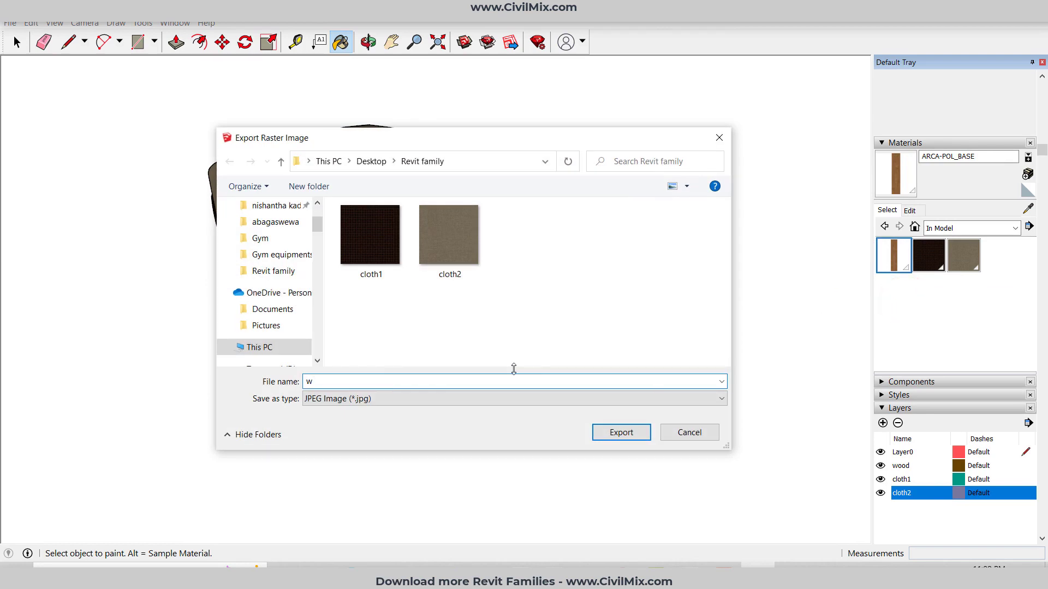
{"action": "left_click", "coordinate": [614, 431]}
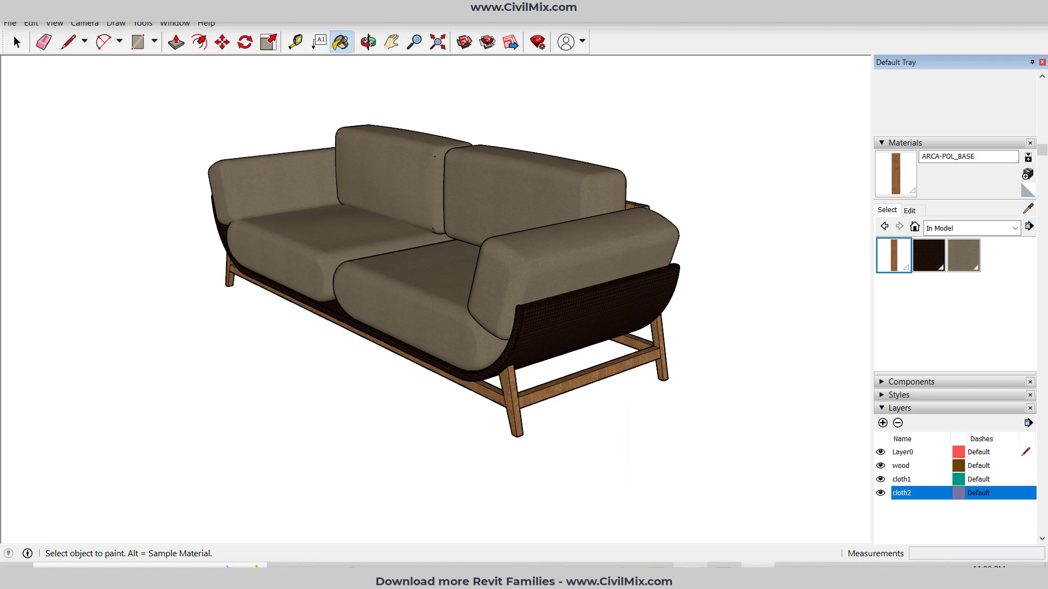
Open the exported FB033+-+SOFA+ARCA DWG from the Revit family folder in AutoCAD
{"action": "left_click", "coordinate": [382, 565]}
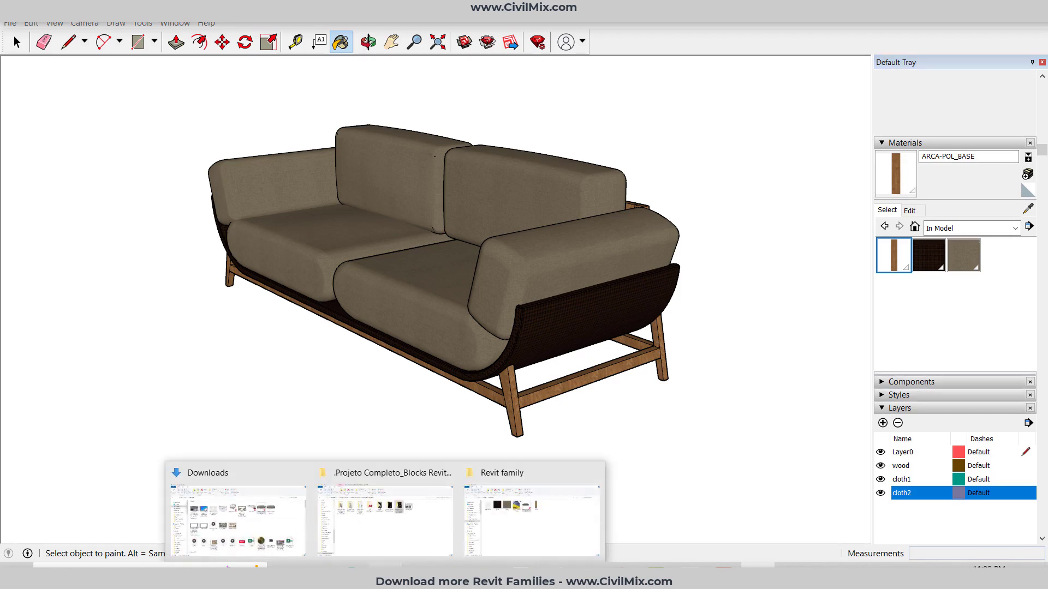
{"action": "left_click", "coordinate": [495, 531]}
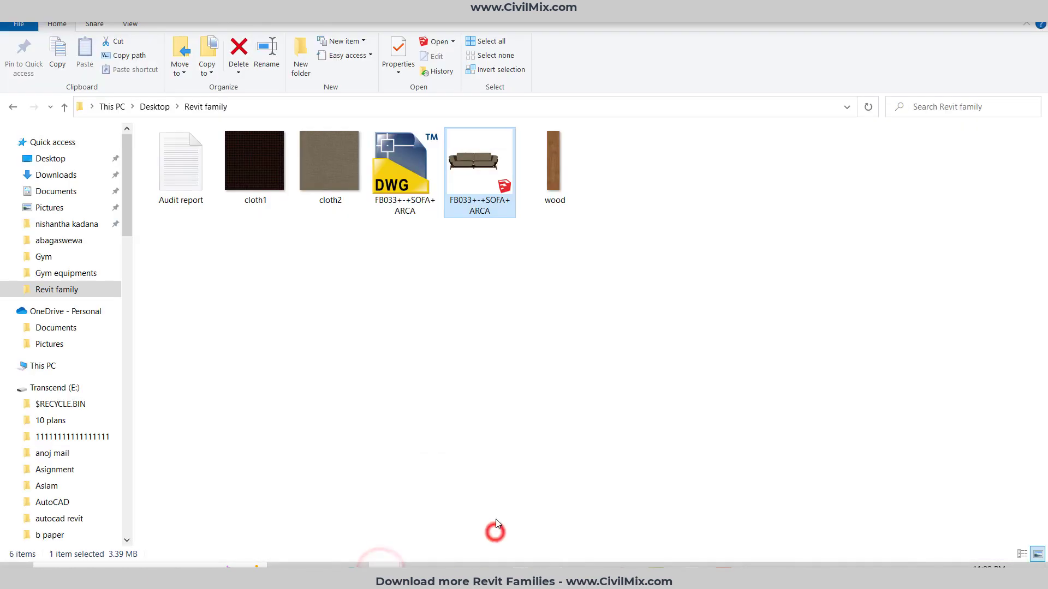
{"action": "double_click", "coordinate": [404, 189]}
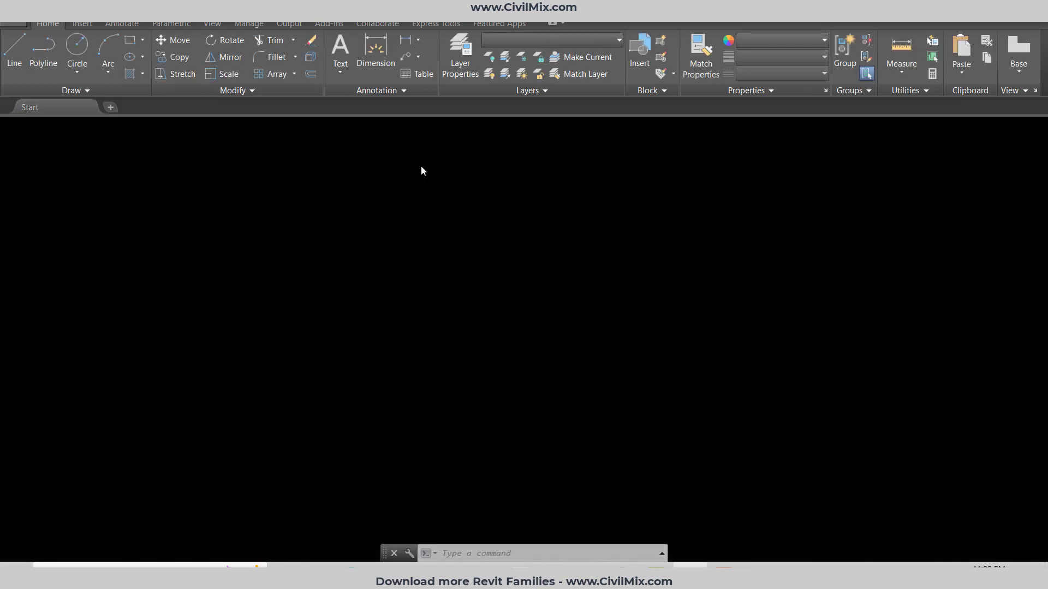
{"action": "left_click", "coordinate": [435, 266]}
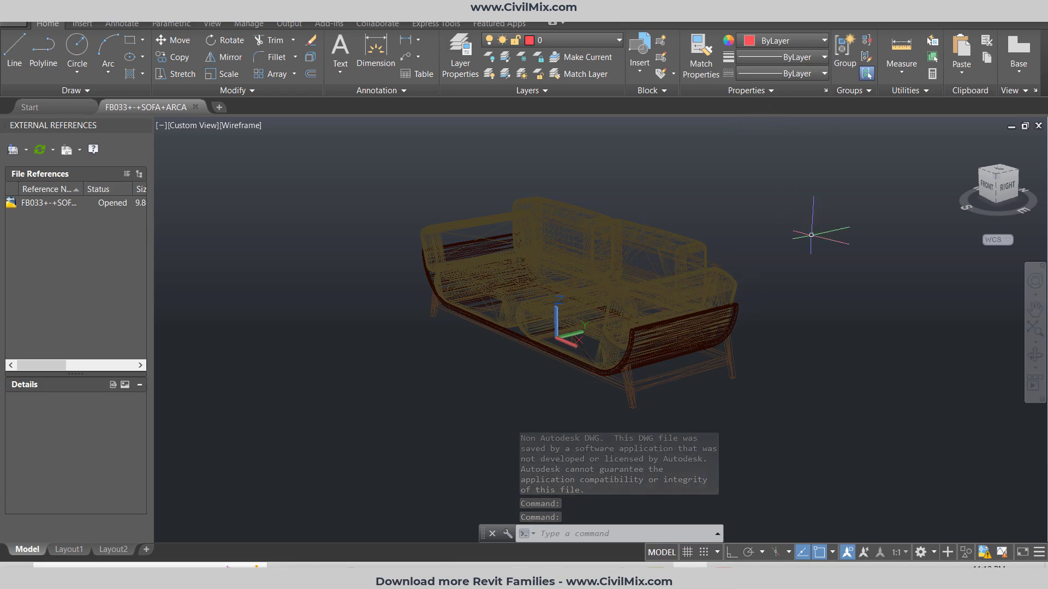
Set the color of the entire sofa geometry to ByLayer, and save and close the drawing
{"action": "left_click", "coordinate": [793, 141]}
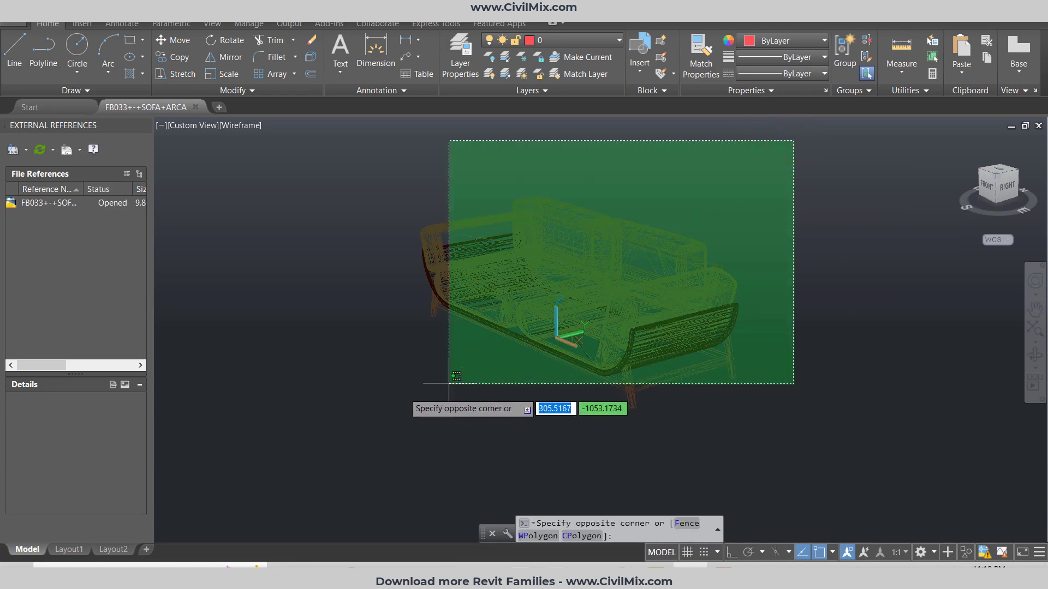
{"action": "left_click", "coordinate": [366, 421]}
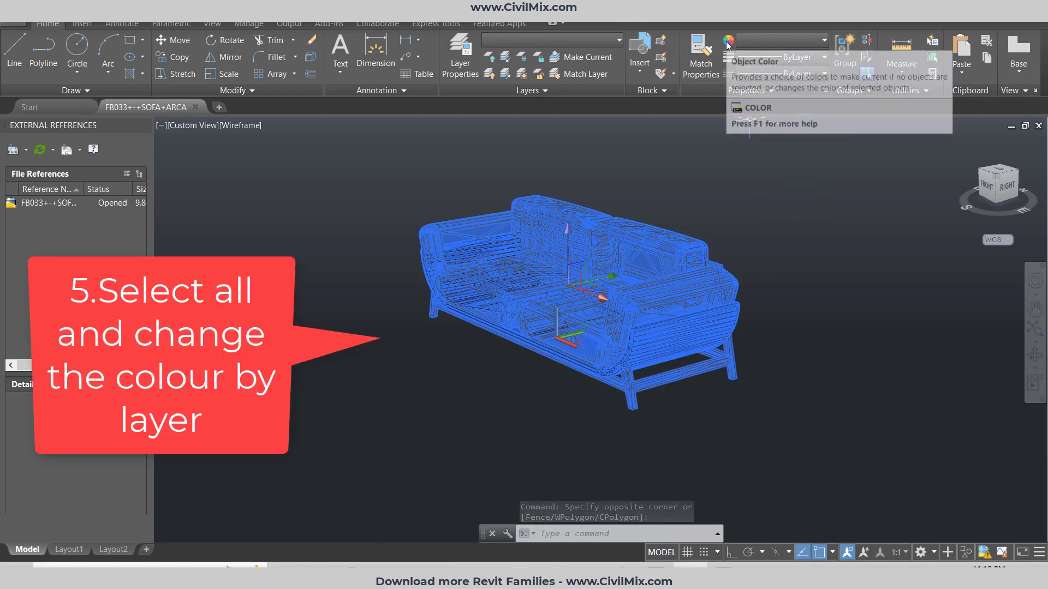
{"action": "left_click", "coordinate": [755, 40]}
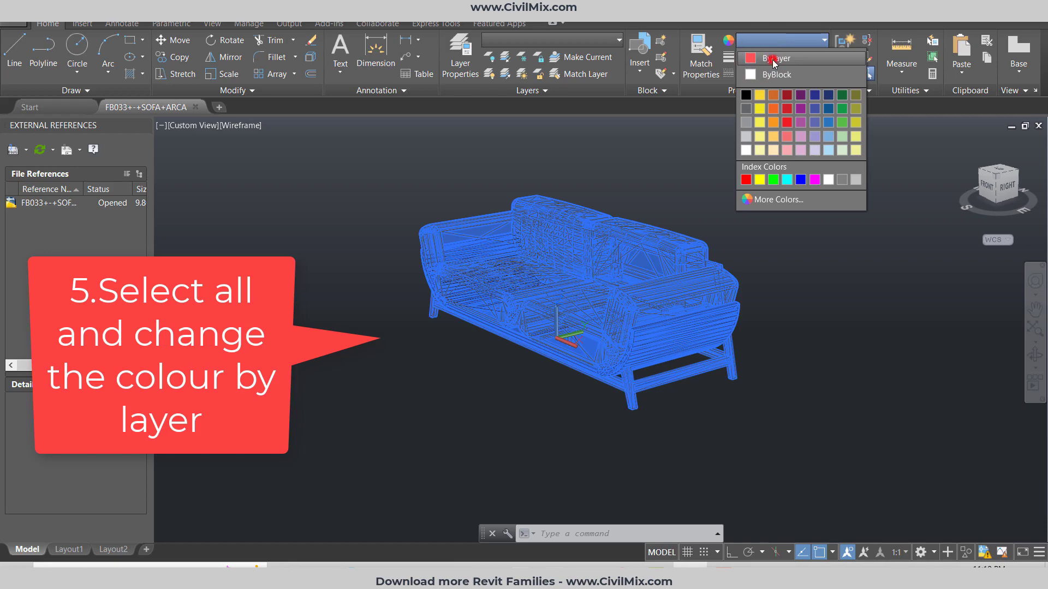
{"action": "left_click", "coordinate": [690, 173]}
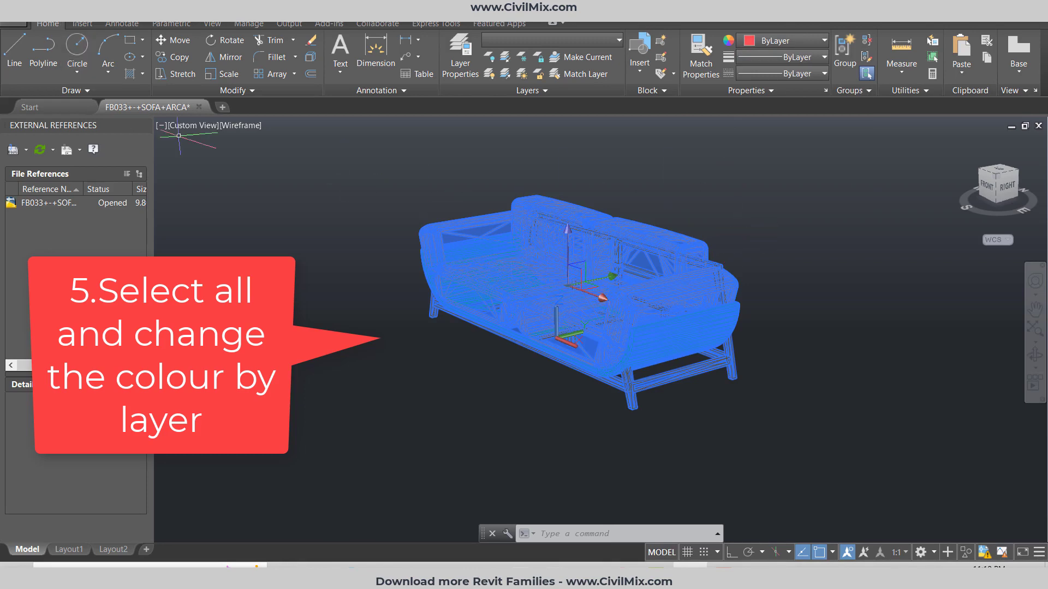
{"action": "key", "text": "Escape"}
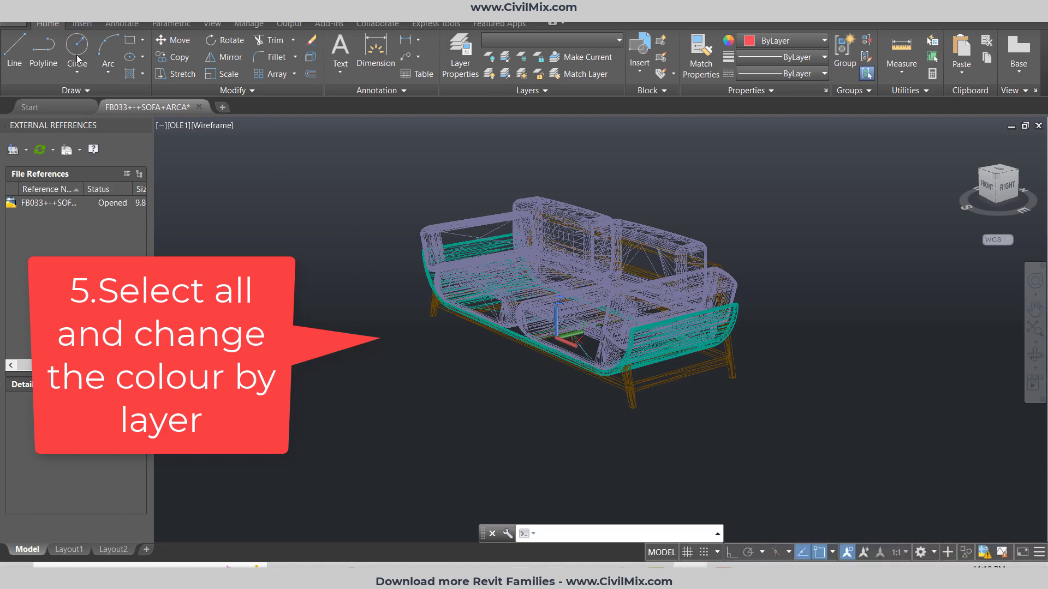
{"action": "key", "text": "ctrl+s"}
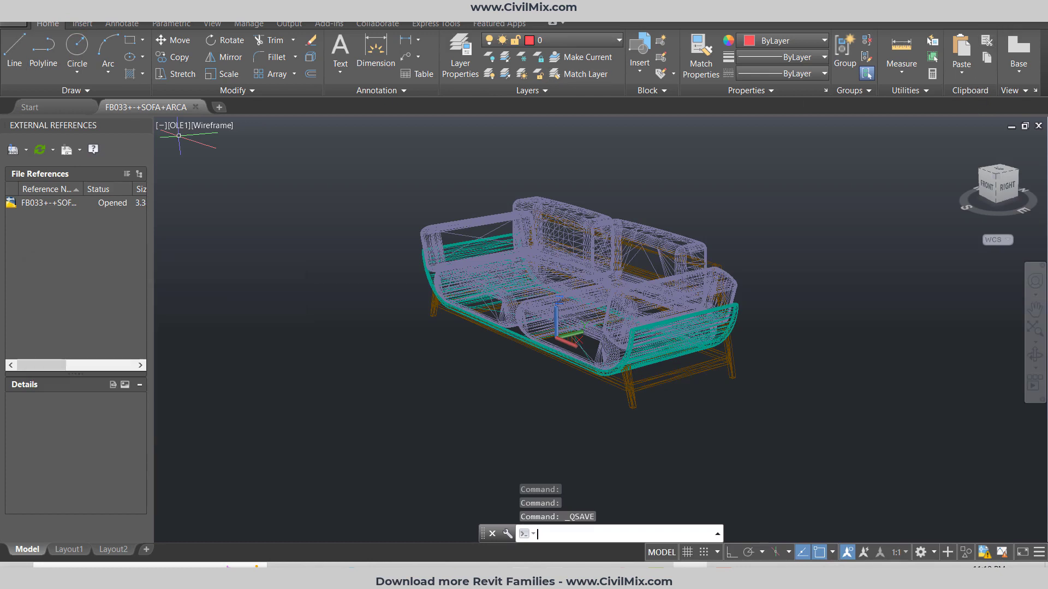
{"action": "key", "text": "alt+F4"}
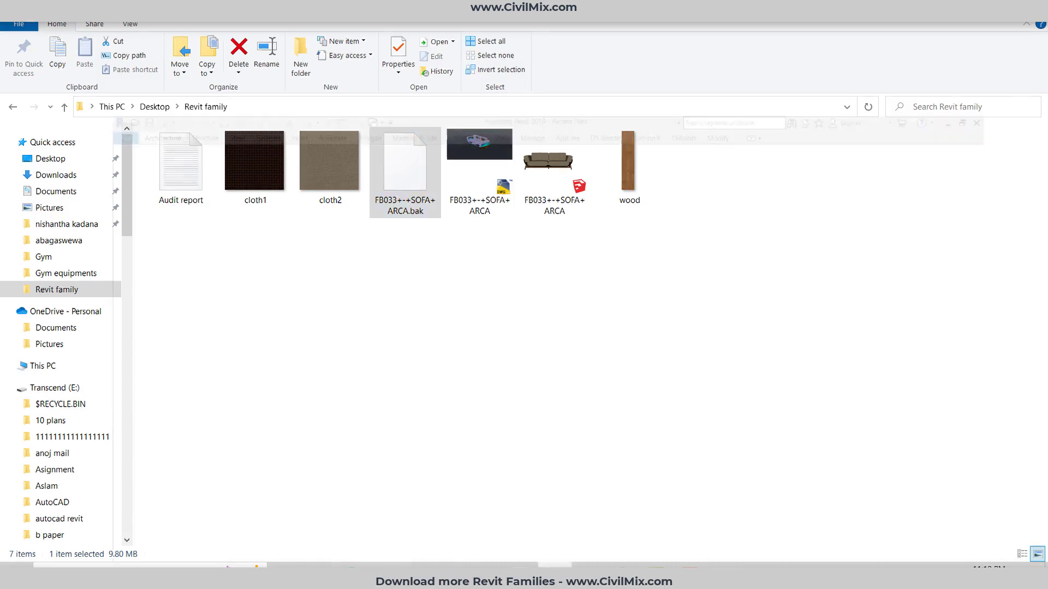
Switch to Revit and create a new family from the Metric Furniture template
{"action": "left_click", "coordinate": [554, 566]}
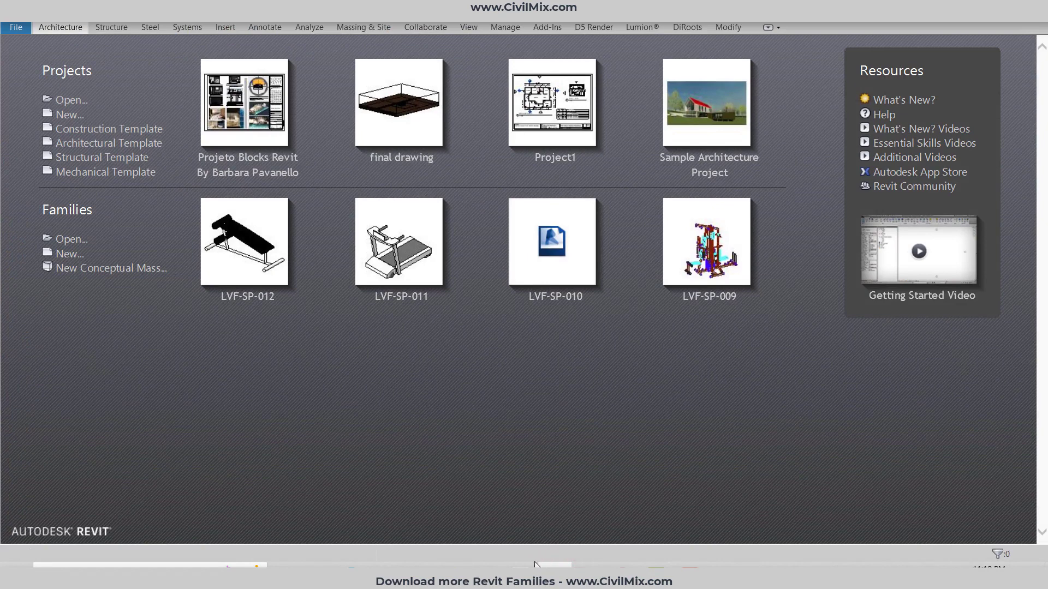
{"action": "left_click", "coordinate": [74, 255]}
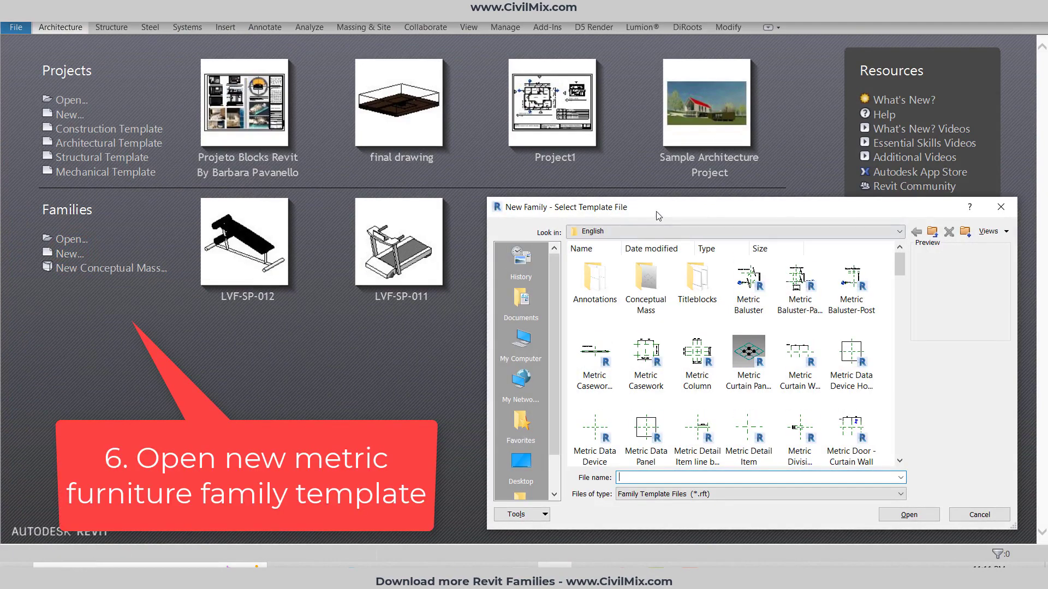
{"action": "left_click_drag", "start_coordinate": [657, 218], "coordinate": [416, 90]}
{"action": "scroll", "coordinate": [409, 261], "scroll_direction": "down", "scroll_amount": 2}
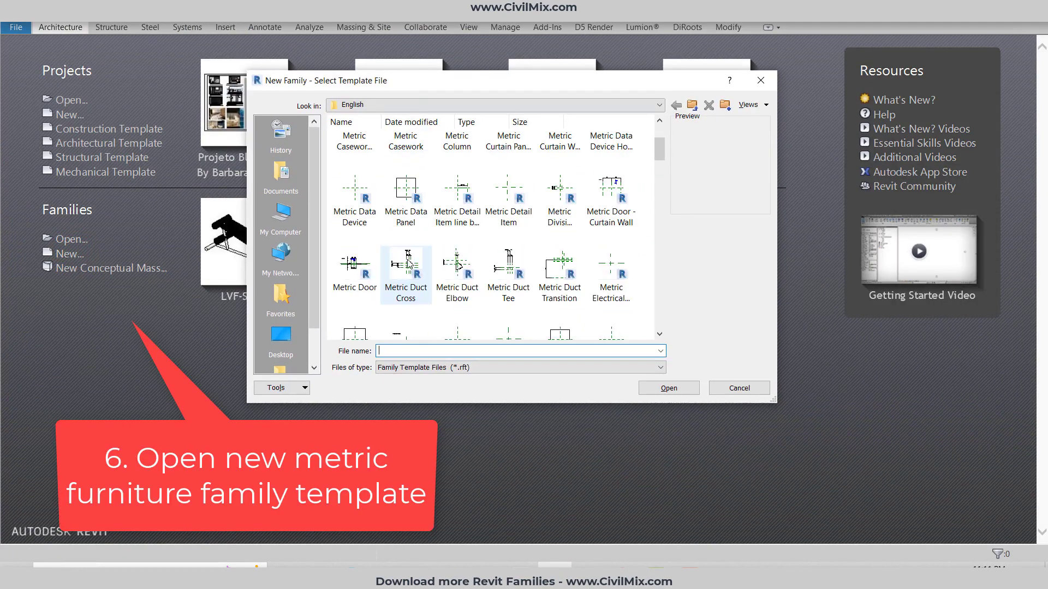
{"action": "scroll", "coordinate": [421, 317], "scroll_direction": "down", "scroll_amount": 2}
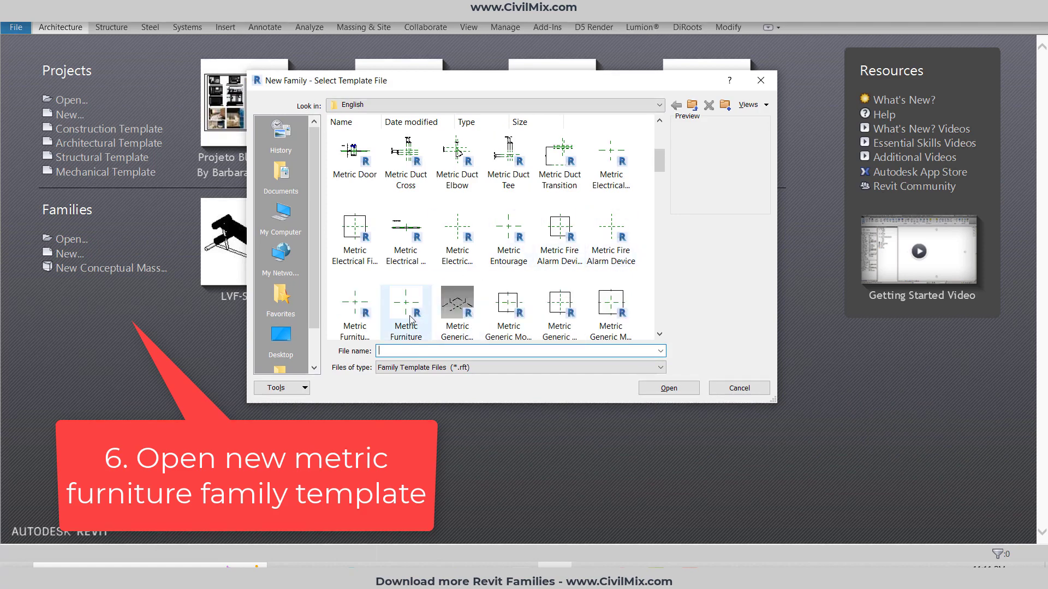
{"action": "scroll", "coordinate": [405, 311], "scroll_direction": "down", "scroll_amount": 1}
{"action": "left_click", "coordinate": [406, 210]}
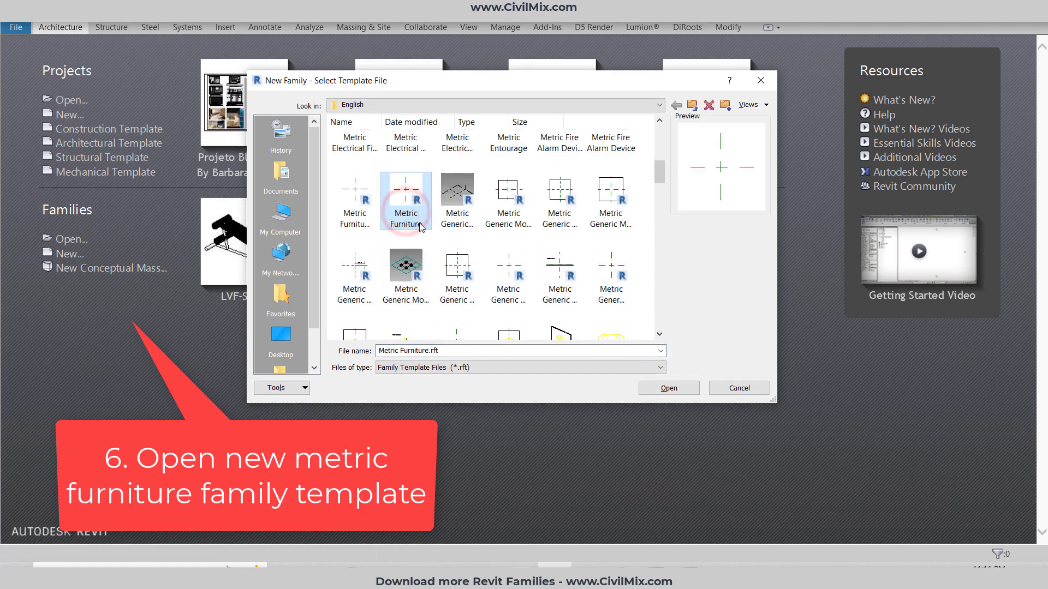
{"action": "double_click", "coordinate": [416, 221]}
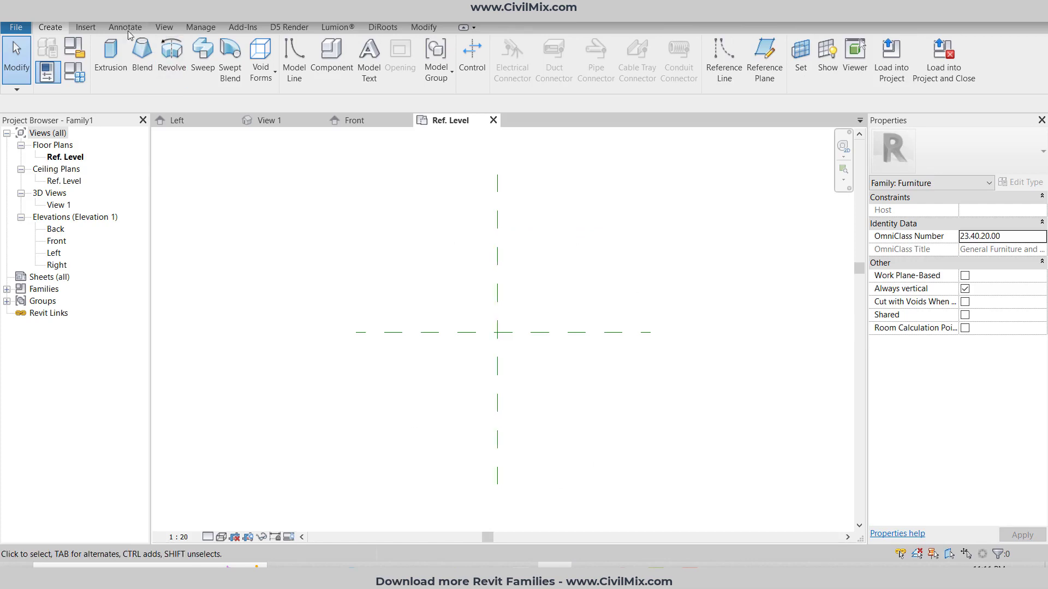
Import the sofa DWG from the Revit family folder on the Desktop into the Ref. Level view
{"action": "left_click", "coordinate": [86, 28]}
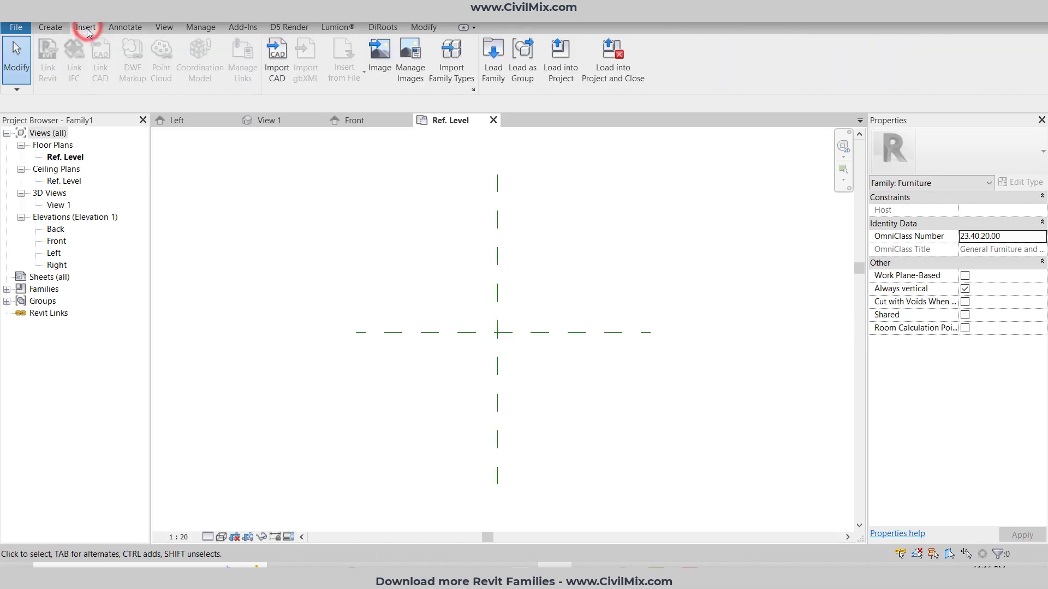
{"action": "left_click", "coordinate": [279, 68]}
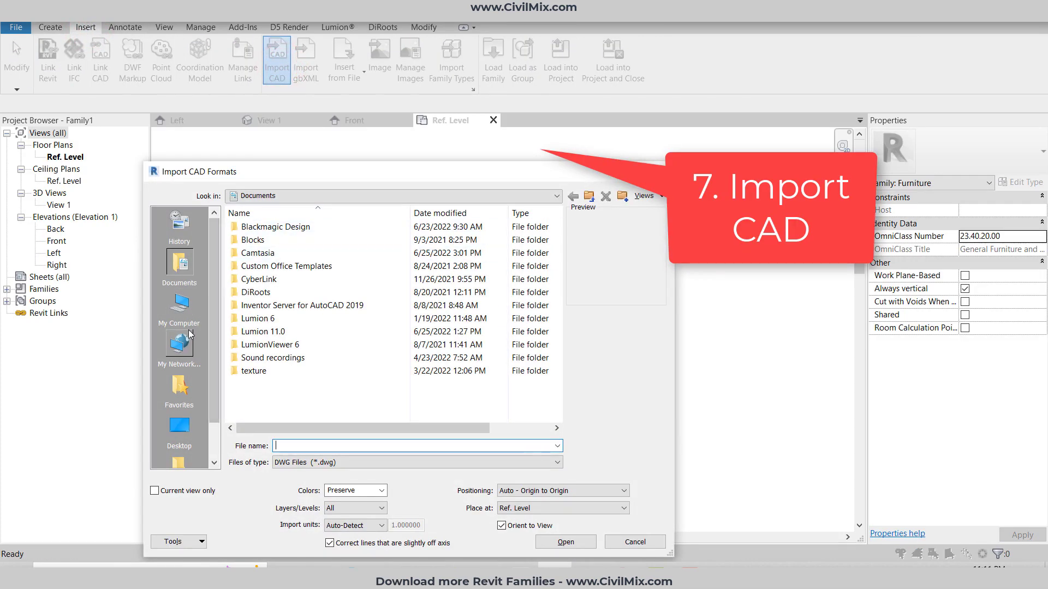
{"action": "left_click", "coordinate": [179, 427]}
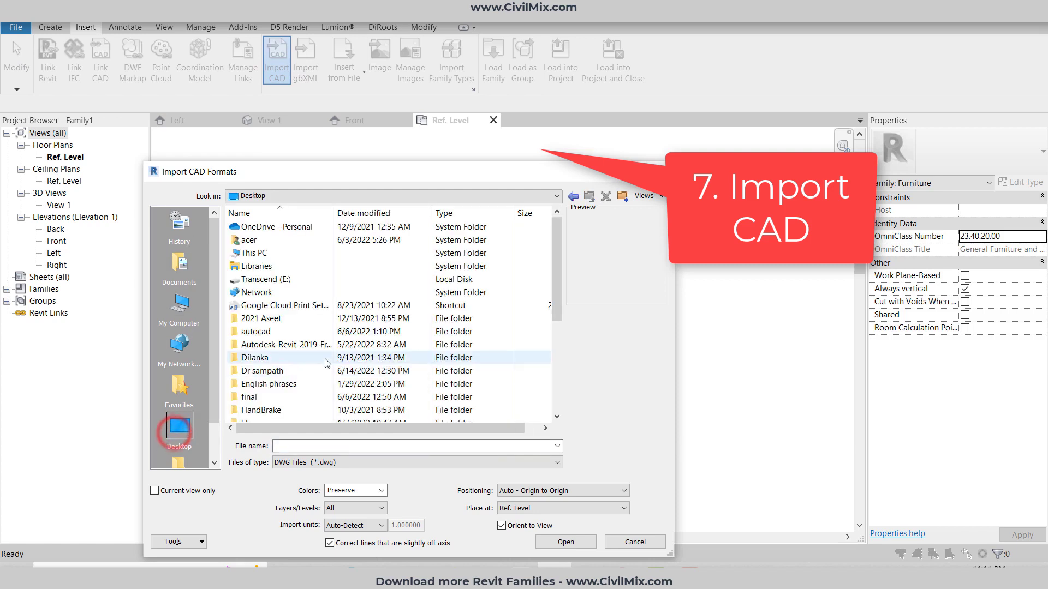
{"action": "left_click", "coordinate": [324, 358]}
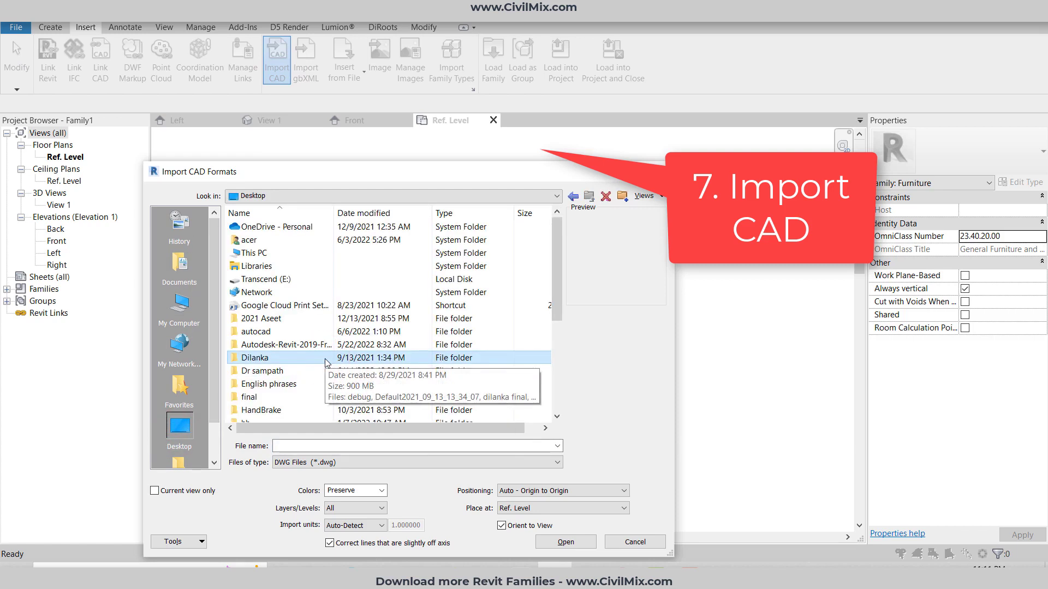
{"action": "key", "text": "r"}
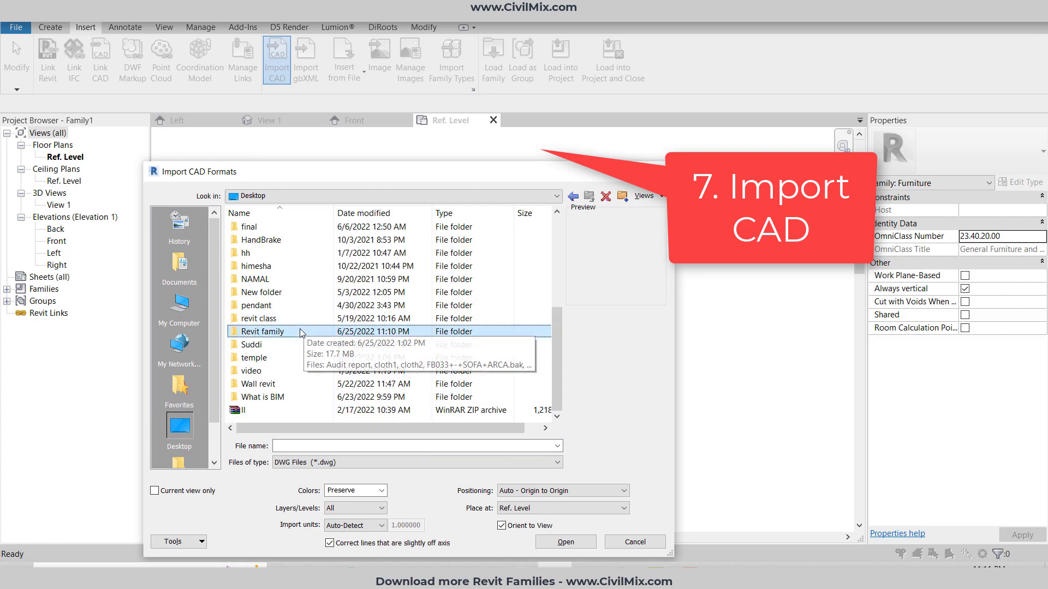
{"action": "double_click", "coordinate": [301, 331]}
{"action": "double_click", "coordinate": [278, 228]}
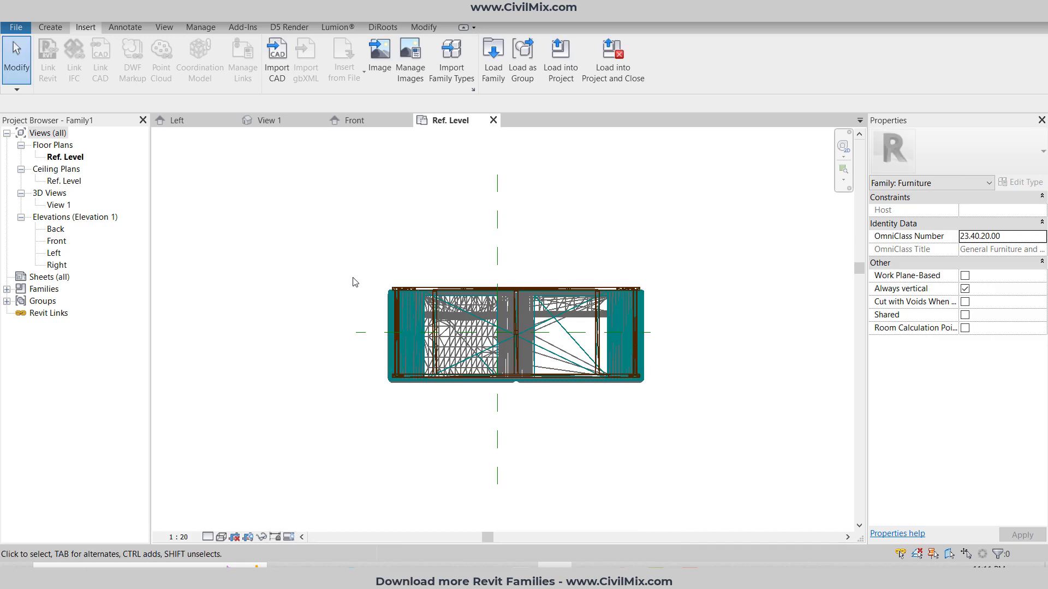
Open the default 3D view of the imported sofa and change the view's visual style
{"action": "scroll", "coordinate": [611, 338], "scroll_direction": "down", "scroll_amount": 2}
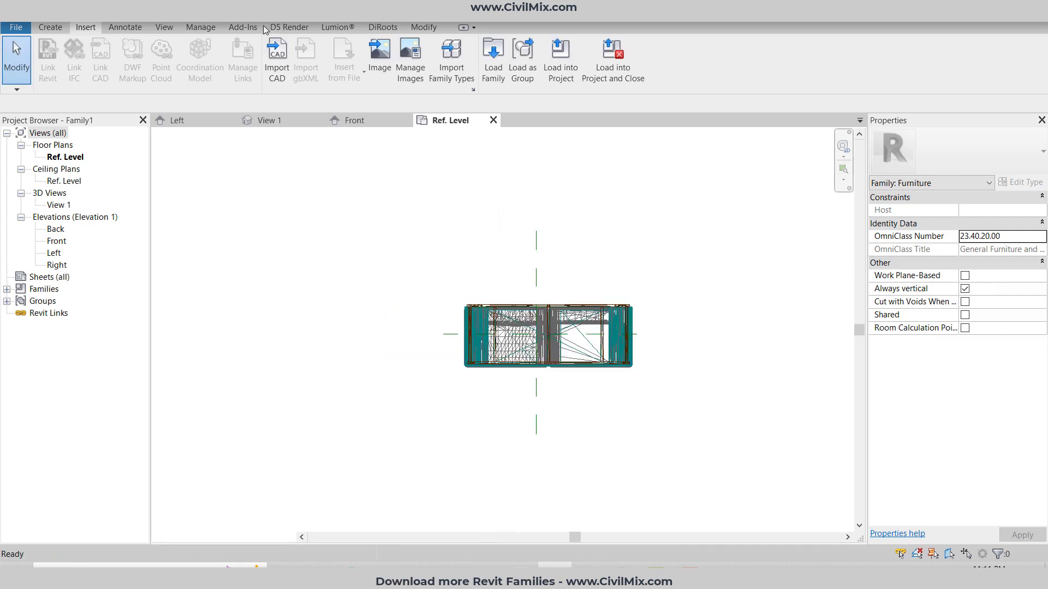
{"action": "key", "text": "3"}
{"action": "key", "text": "d"}
{"action": "left_click", "coordinate": [339, 423]}
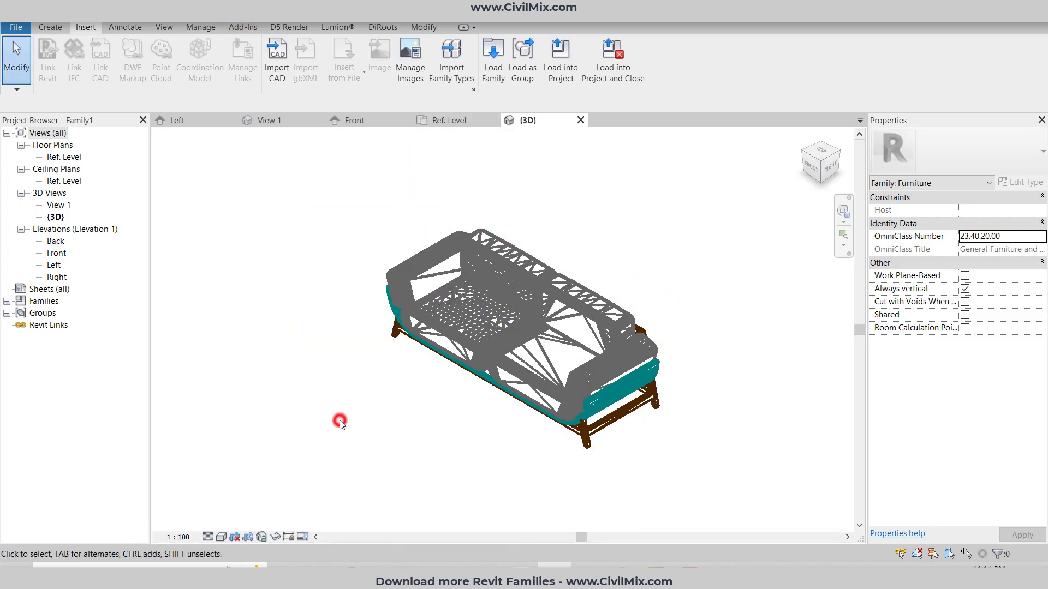
{"action": "left_click", "coordinate": [222, 537]}
{"action": "left_click", "coordinate": [238, 511]}
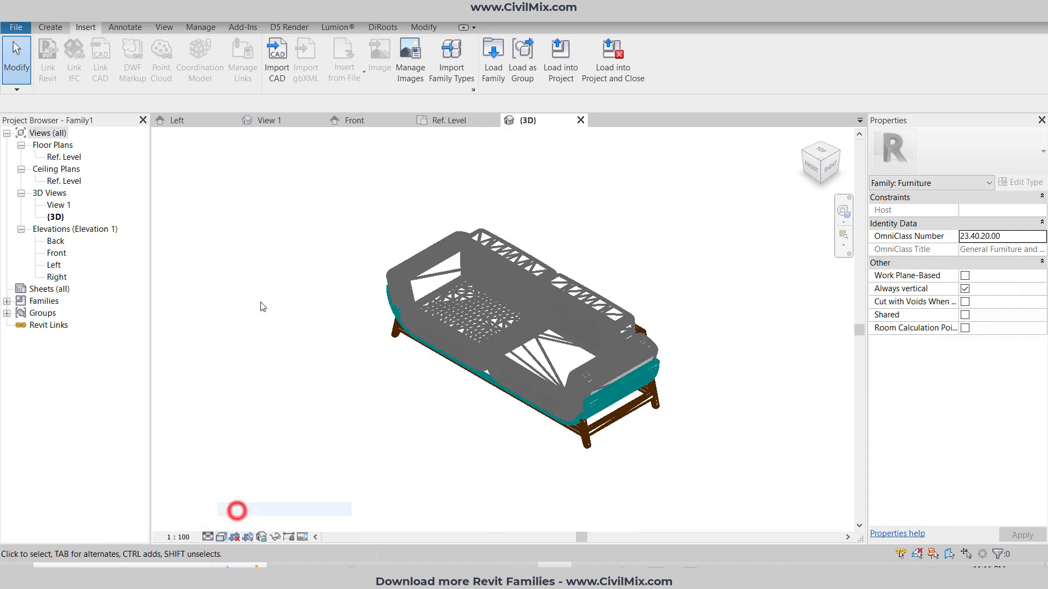
Open the object styles for the imported sofa's categories
{"action": "scroll", "coordinate": [337, 367], "scroll_direction": "up", "scroll_amount": 3}
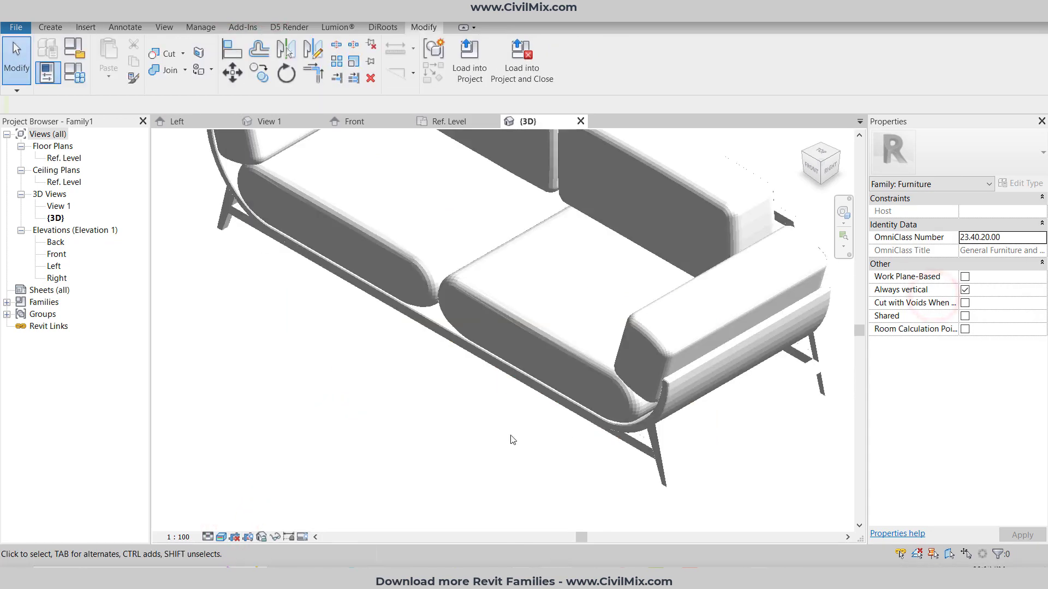
{"action": "scroll", "coordinate": [427, 496], "scroll_direction": "down", "scroll_amount": 3}
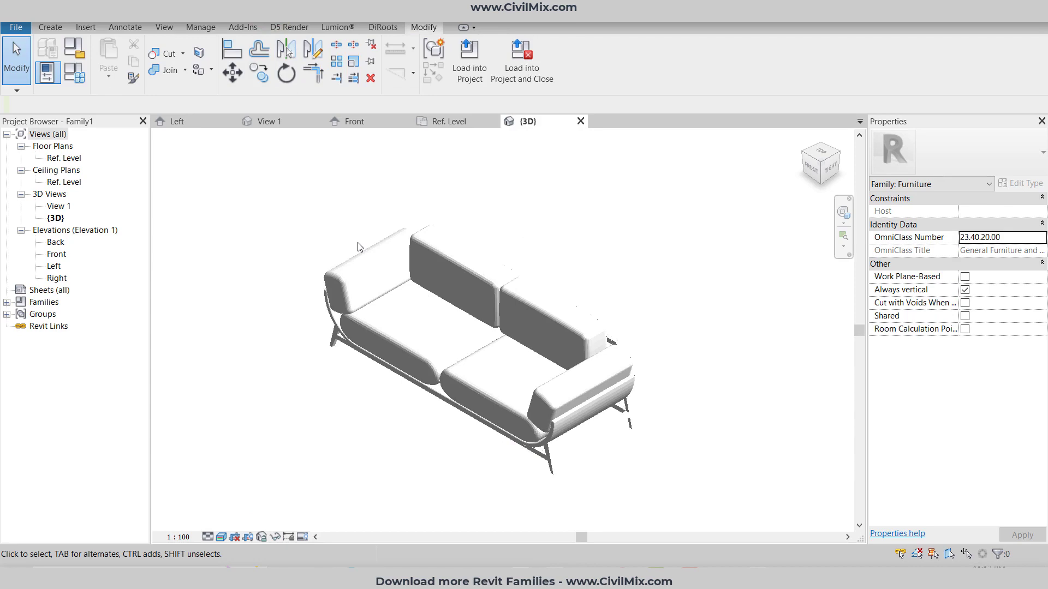
{"action": "left_click", "coordinate": [201, 29]}
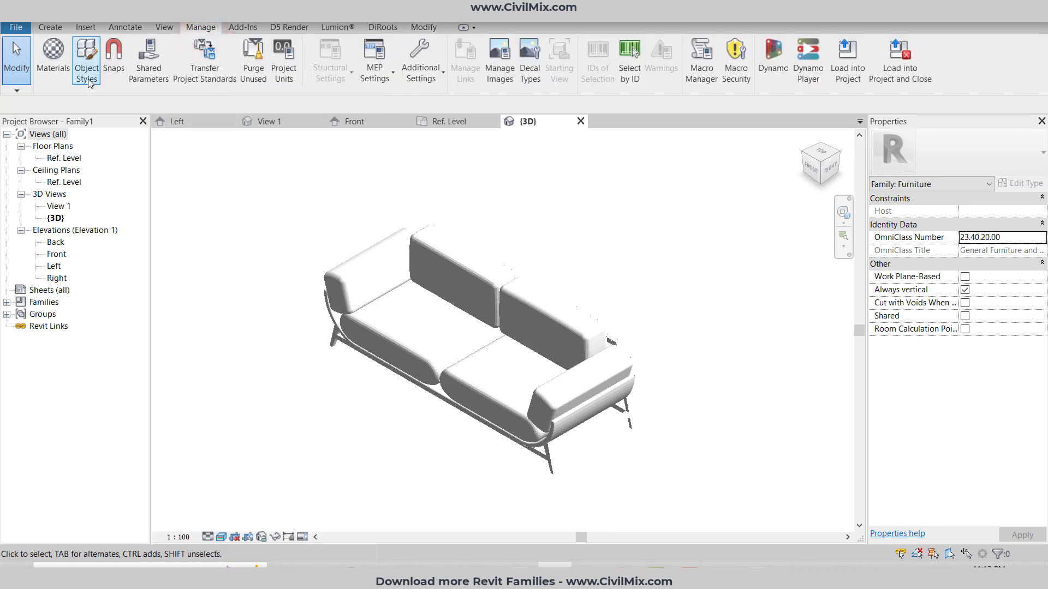
{"action": "left_click", "coordinate": [87, 79]}
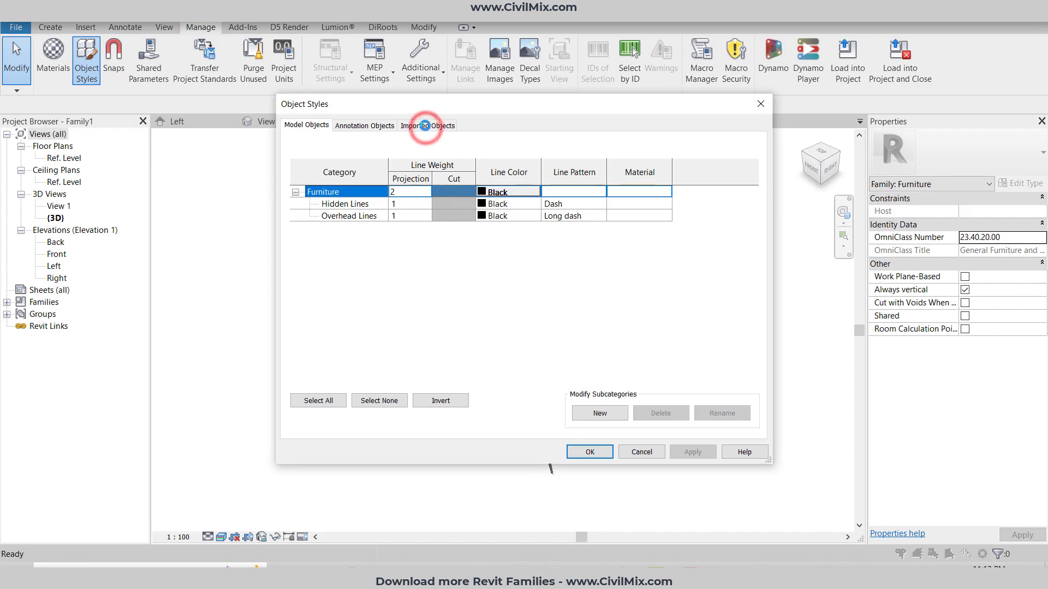
{"action": "left_click", "coordinate": [425, 127]}
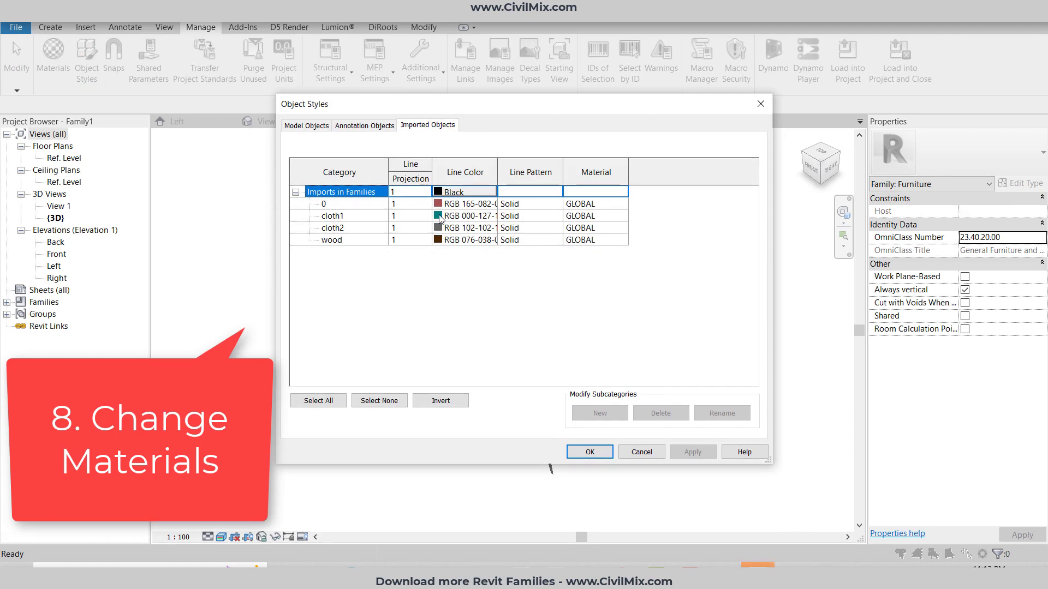
Set the line color of the imported wood, cloth2 and cloth1 categories to light gray RGB 192-192-192
{"action": "left_click", "coordinate": [453, 240]}
{"action": "left_click", "coordinate": [438, 240]}
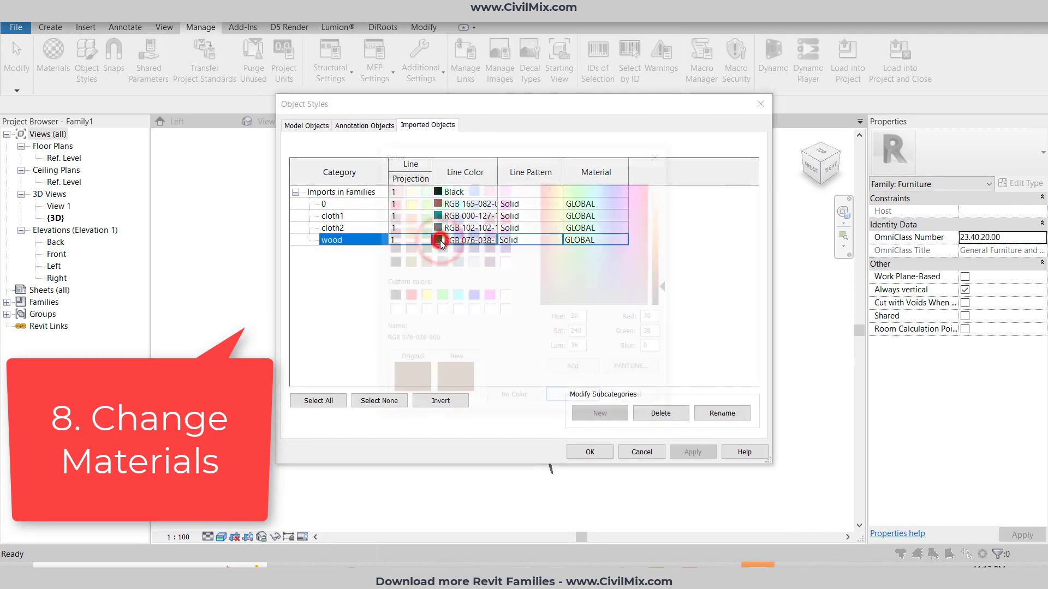
{"action": "left_click", "coordinate": [471, 261]}
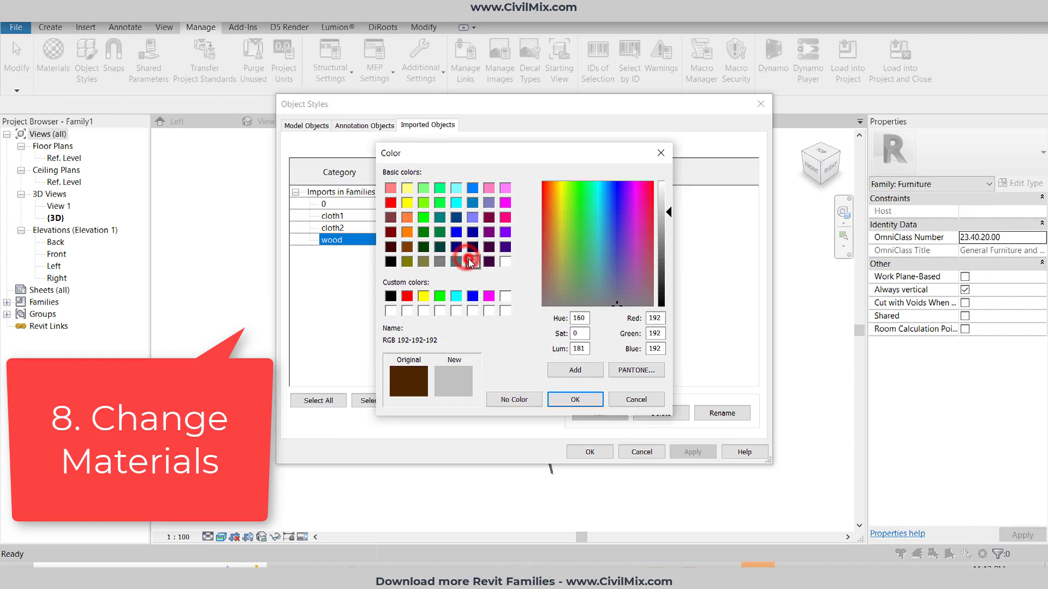
{"action": "left_click", "coordinate": [583, 397]}
{"action": "left_click", "coordinate": [448, 227]}
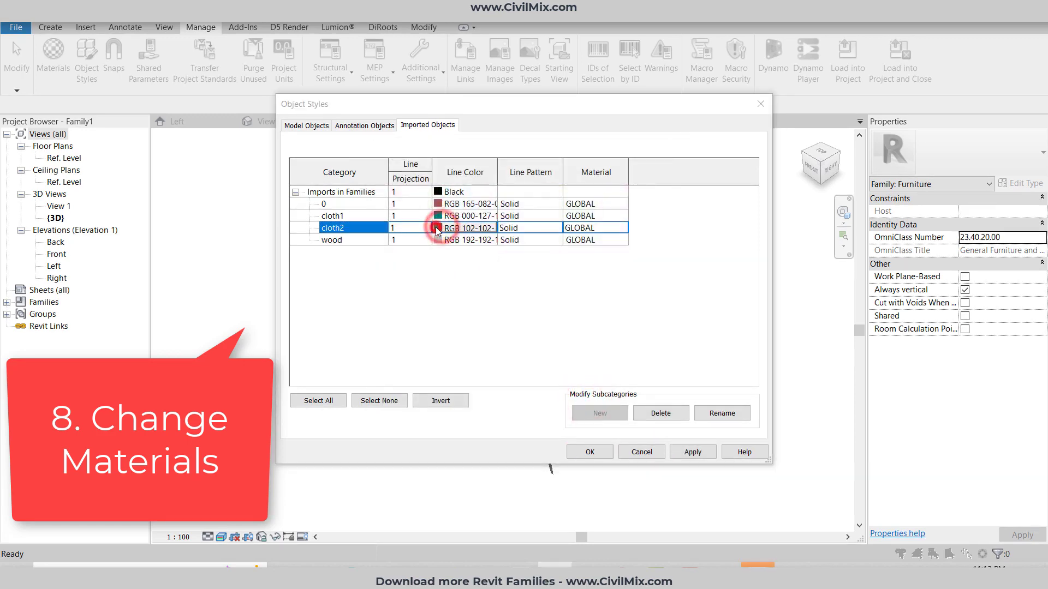
{"action": "left_click", "coordinate": [438, 227]}
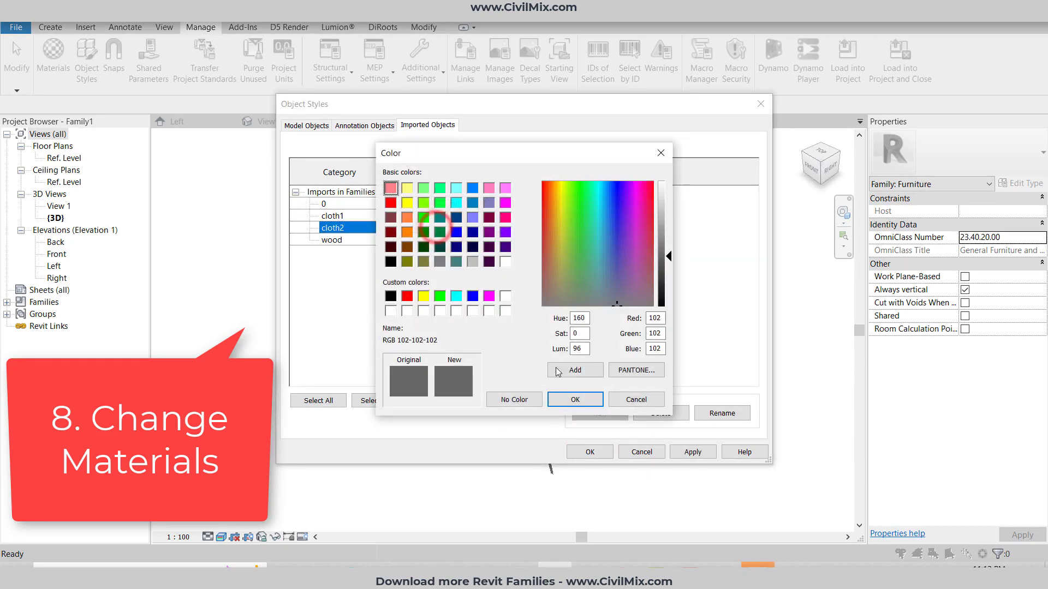
{"action": "left_click", "coordinate": [470, 262]}
{"action": "left_click", "coordinate": [557, 398]}
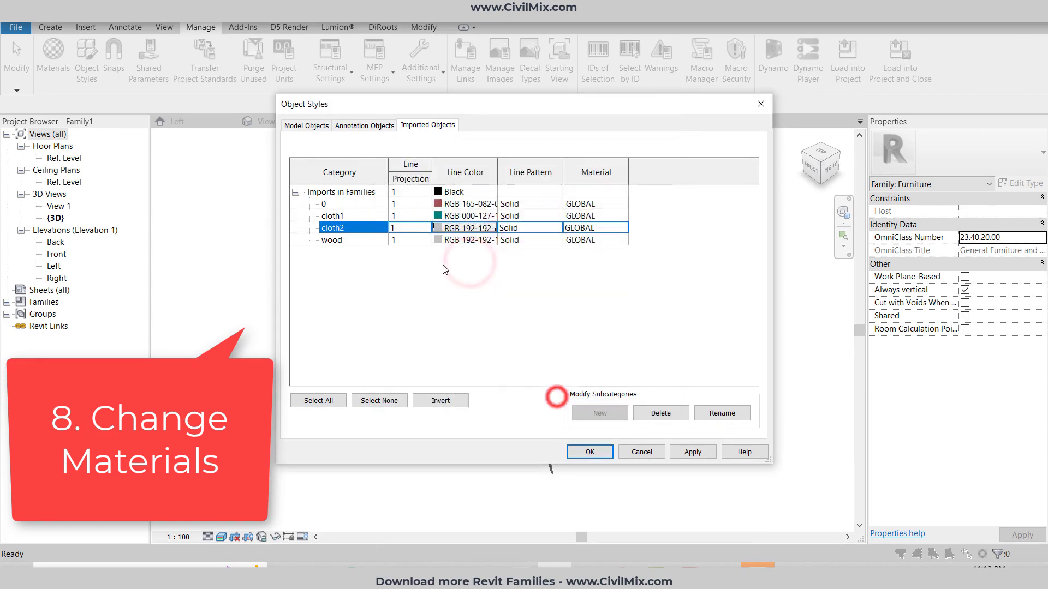
{"action": "left_click", "coordinate": [447, 215]}
{"action": "left_click", "coordinate": [439, 216]}
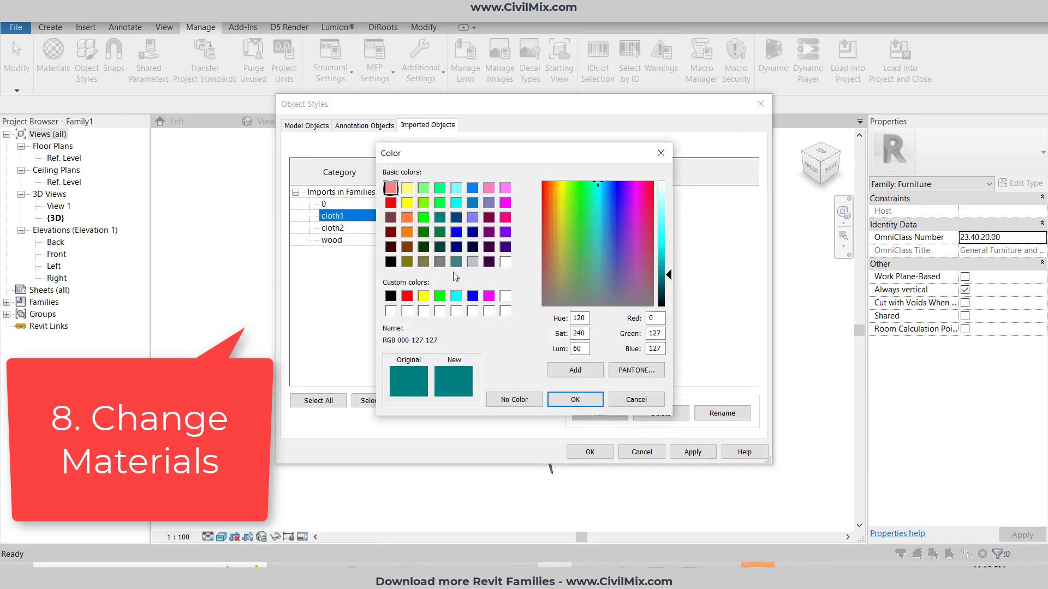
{"action": "left_click", "coordinate": [472, 261]}
{"action": "left_click", "coordinate": [565, 400]}
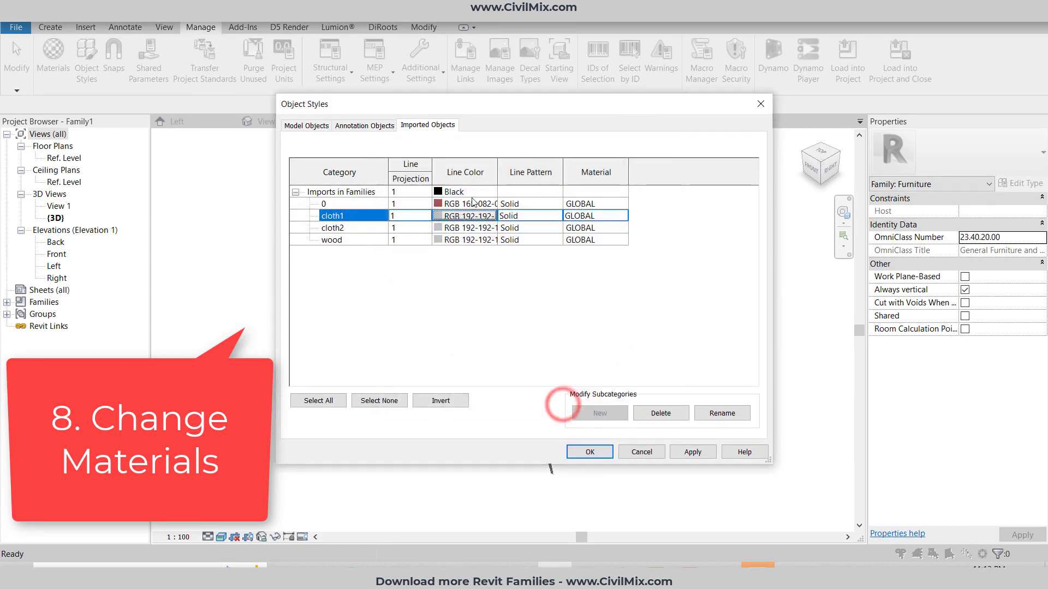
{"action": "left_click", "coordinate": [473, 203]}
{"action": "left_click", "coordinate": [472, 203]}
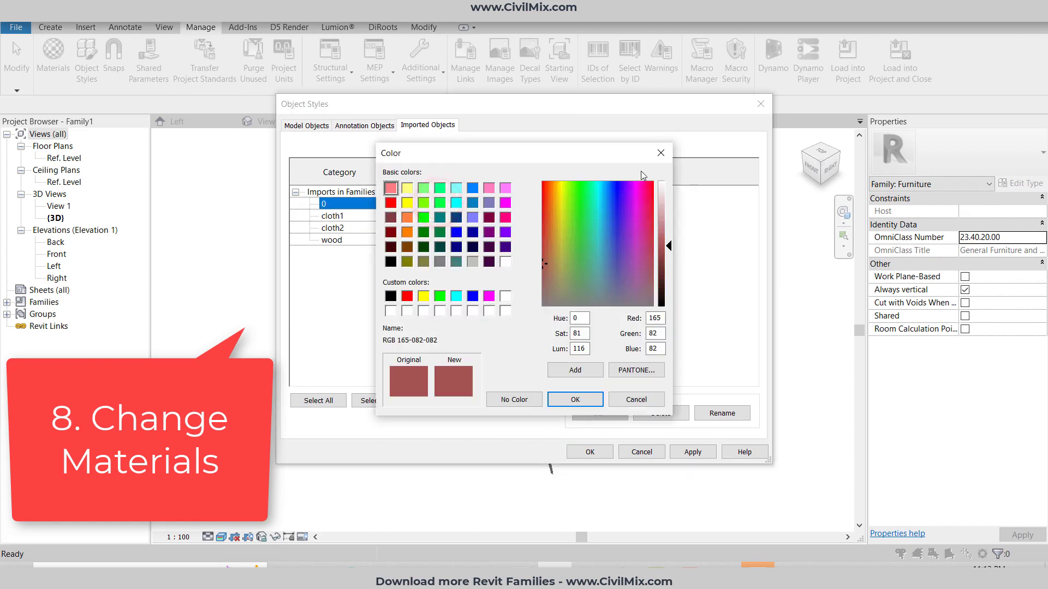
{"action": "left_click", "coordinate": [661, 152]}
Apply the line color changes and open the material browser for the cloth1 category
{"action": "left_click", "coordinate": [585, 218]}
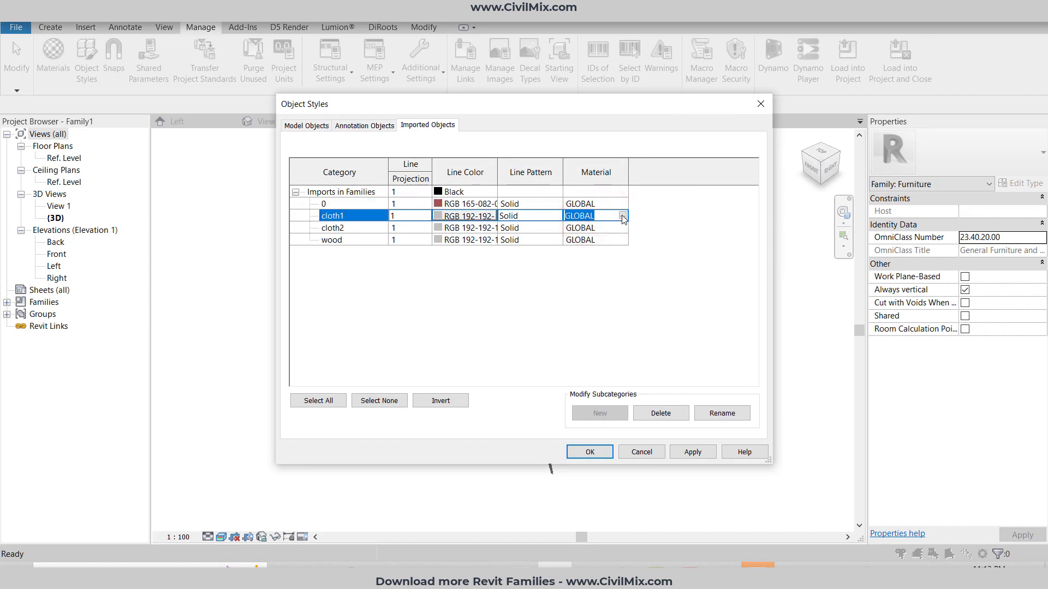
{"action": "left_click", "coordinate": [691, 452]}
{"action": "left_click_drag", "start_coordinate": [607, 107], "coordinate": [789, 75]}
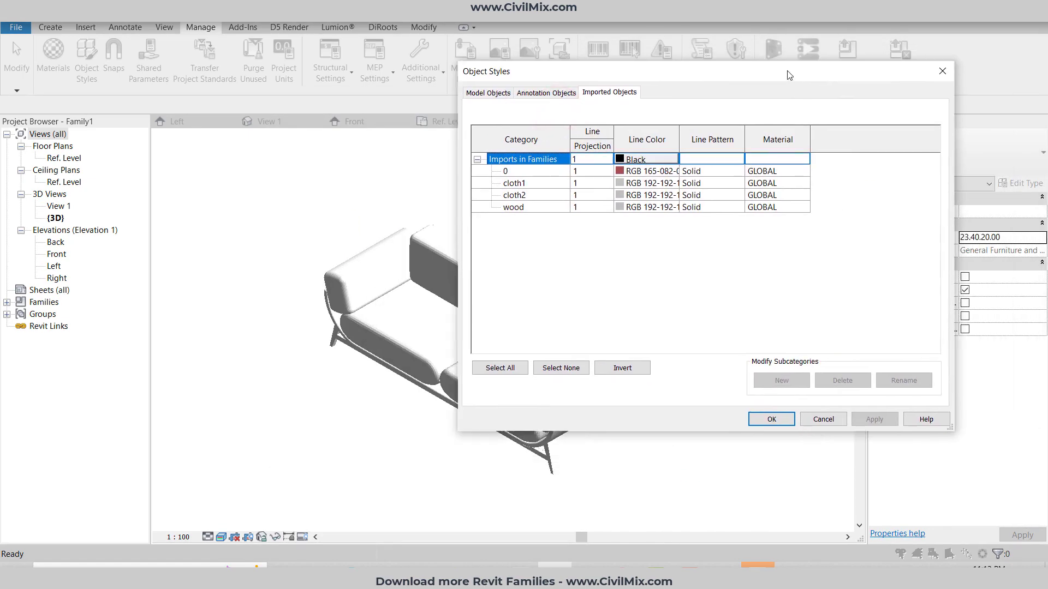
{"action": "left_click", "coordinate": [775, 183]}
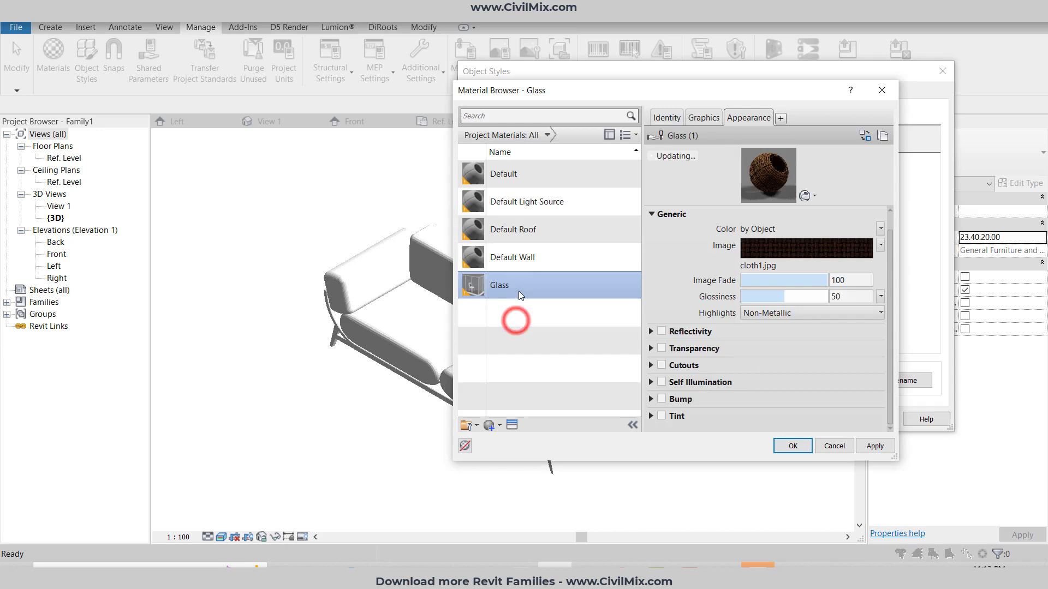
Delete all existing materials from the family, including Glass, Default Wall, Default Roof, Default Light Source and Default
{"action": "left_click", "coordinate": [519, 260]}
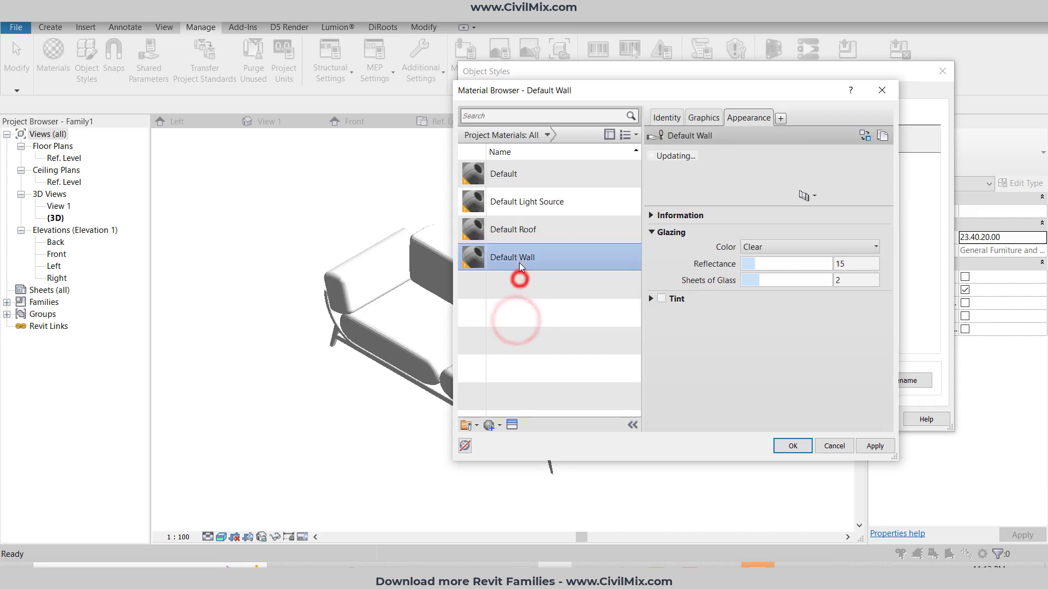
{"action": "left_click", "coordinate": [519, 234]}
{"action": "left_click", "coordinate": [518, 211]}
{"action": "key", "text": "Delete"}
{"action": "left_click", "coordinate": [519, 174]}
{"action": "key", "text": "Delete"}
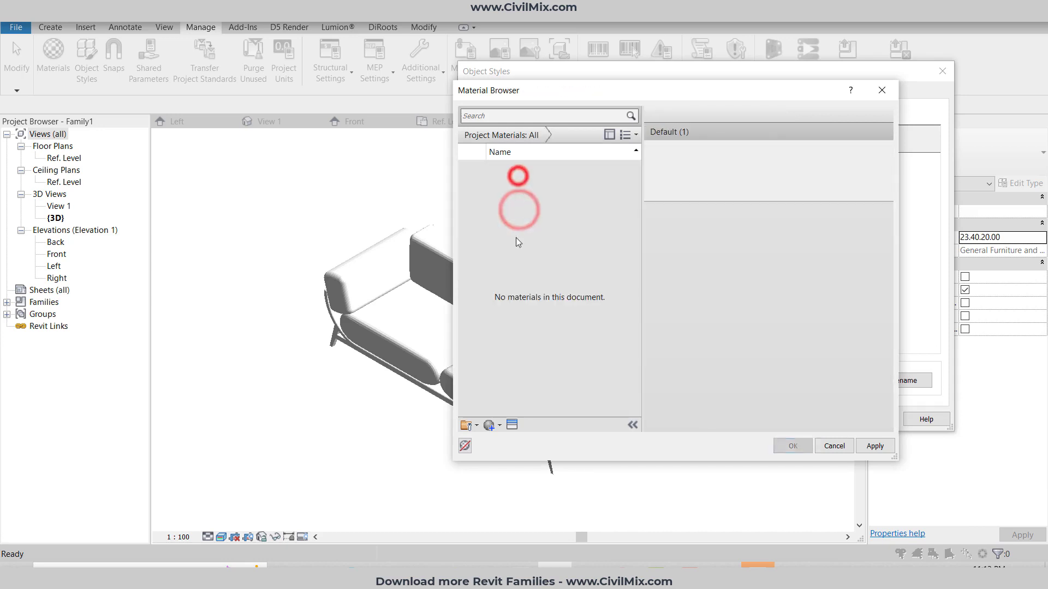
Create a new material and rename it cloth1
{"action": "left_click", "coordinate": [493, 423]}
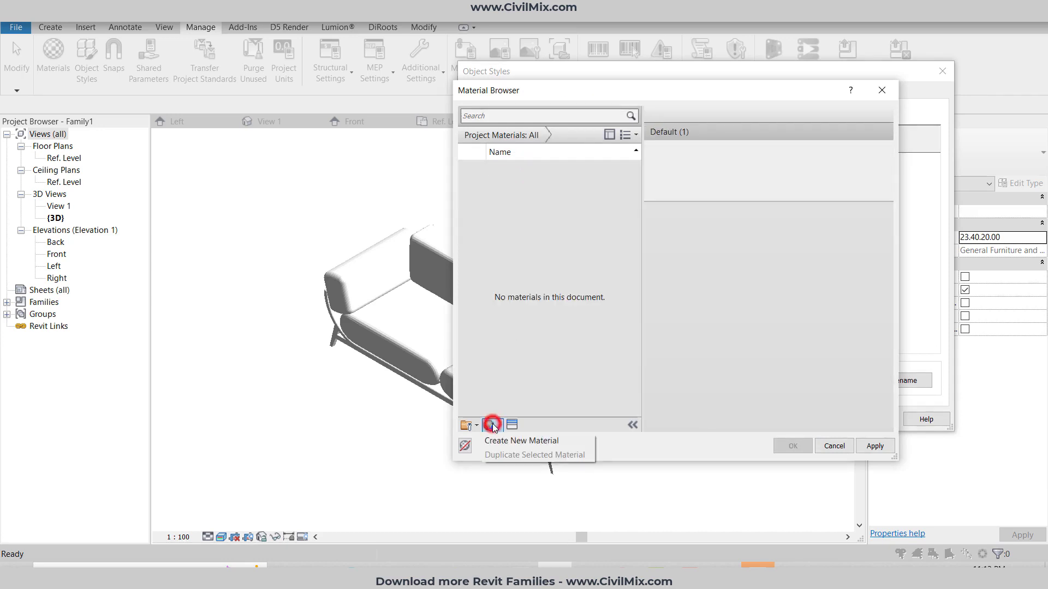
{"action": "left_click", "coordinate": [494, 437]}
{"action": "right_click", "coordinate": [529, 174]}
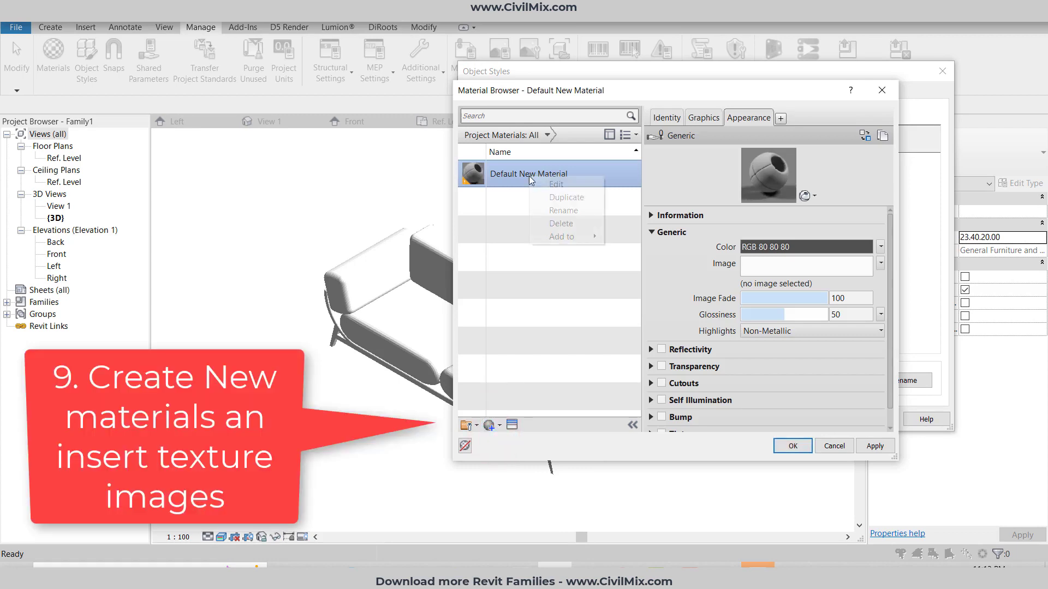
{"action": "left_click", "coordinate": [544, 212]}
{"action": "type", "text": "cloth1"}
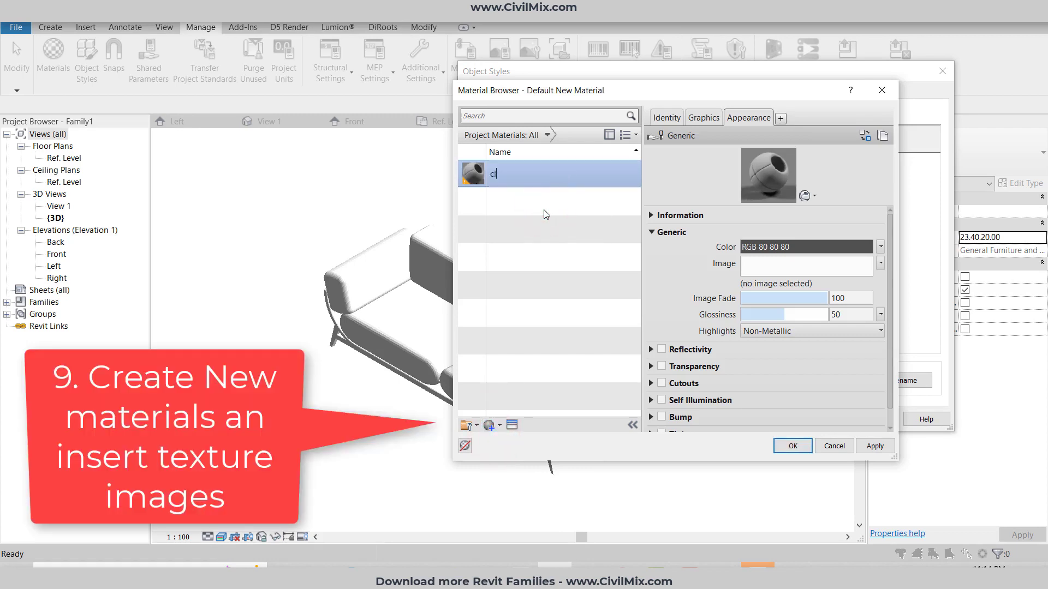
{"action": "left_click", "coordinate": [579, 260]}
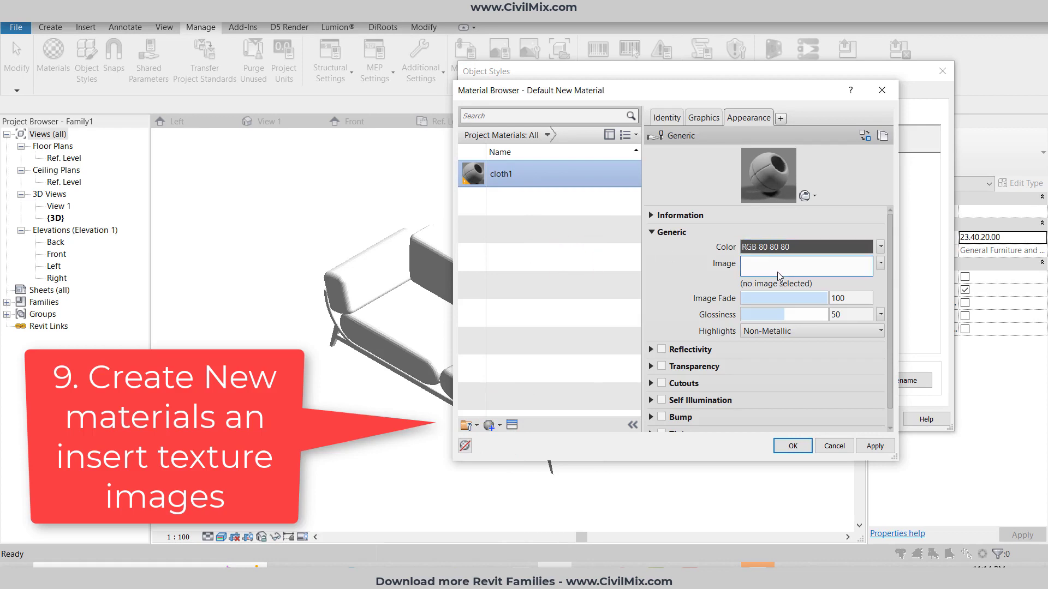
Set the cloth1 material's image fade to 98 and load cloth1.jpg from the Revit family folder as its appearance image
{"action": "left_click", "coordinate": [825, 297]}
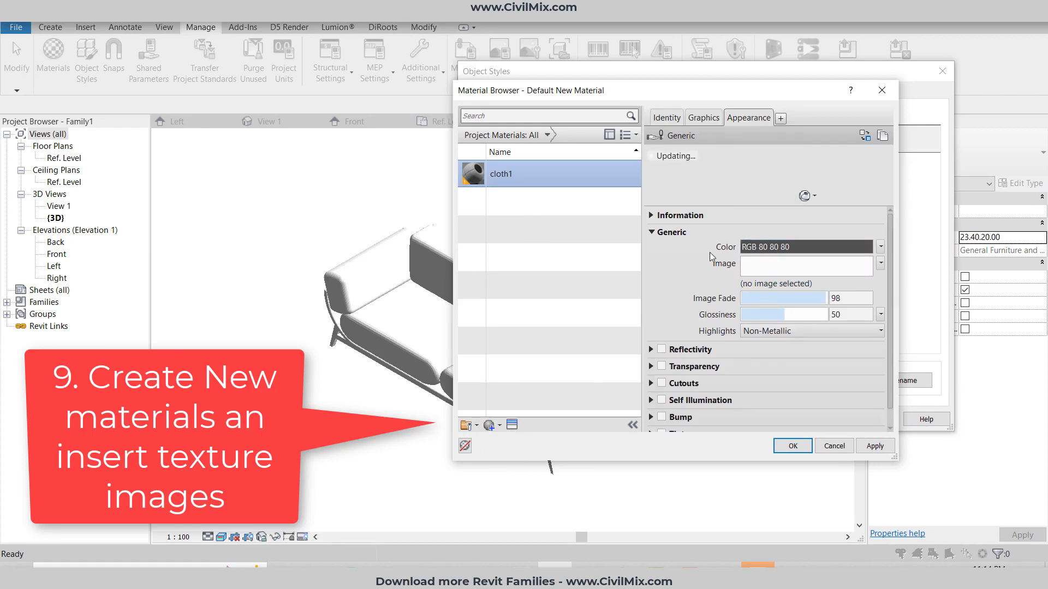
{"action": "left_click", "coordinate": [701, 117]}
{"action": "left_click", "coordinate": [728, 117]}
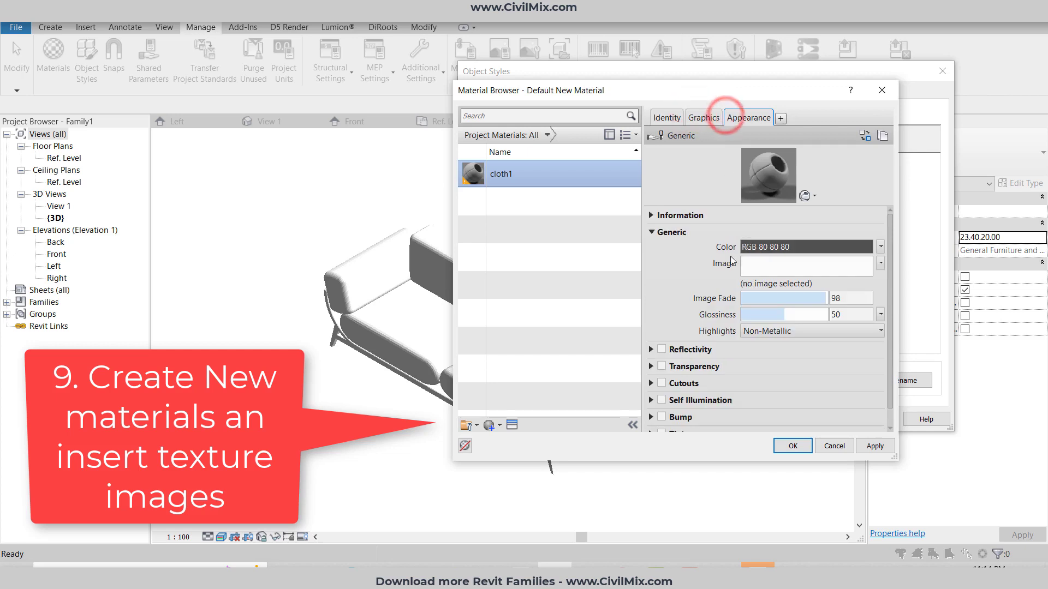
{"action": "left_click", "coordinate": [759, 267]}
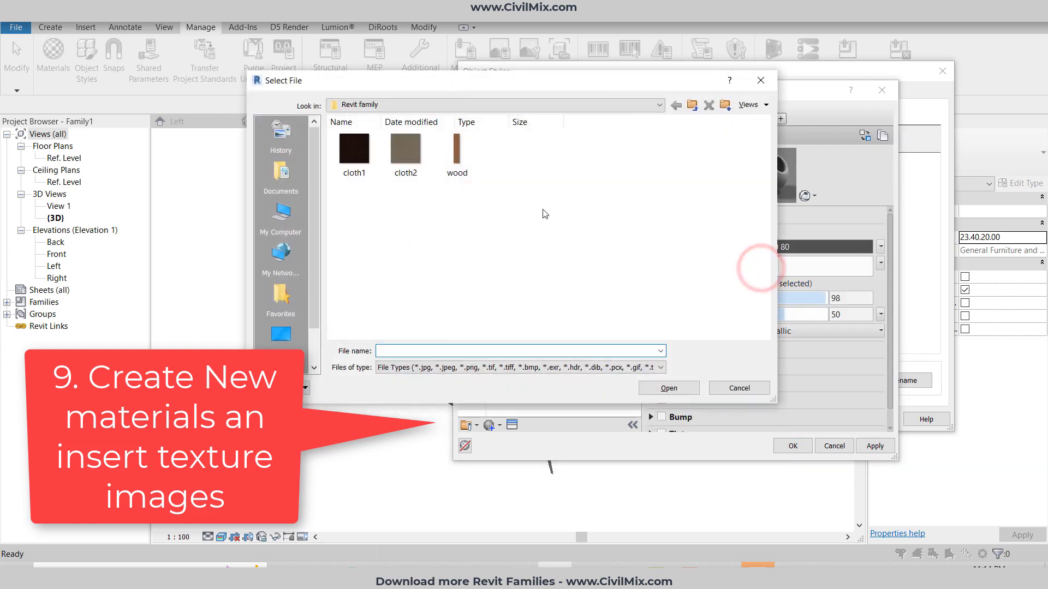
{"action": "double_click", "coordinate": [348, 152]}
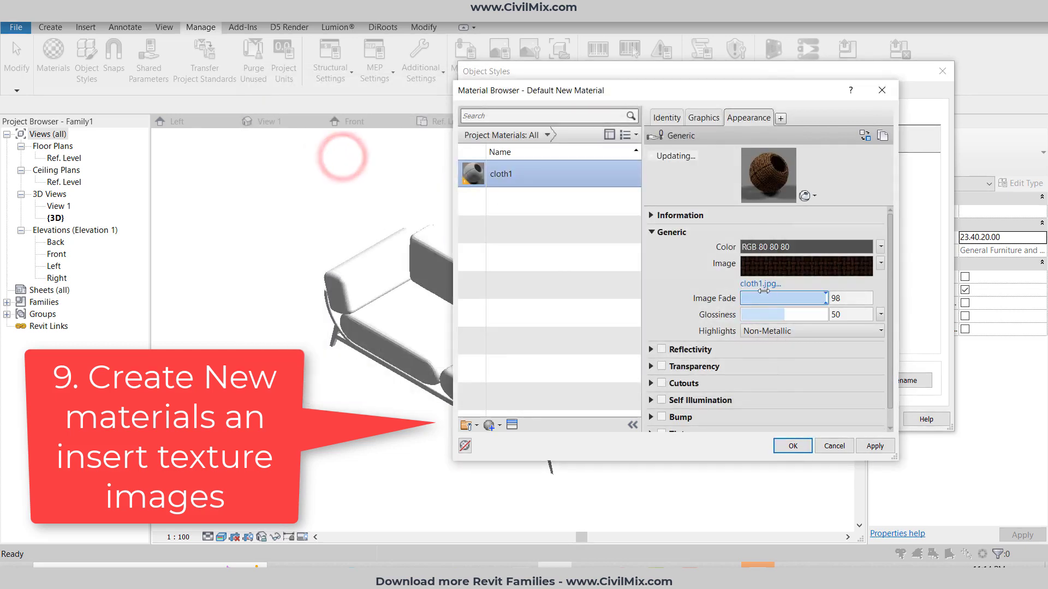
Apply the textured cloth1 material and assign it to the imported cloth1 category
{"action": "left_click", "coordinate": [761, 285]}
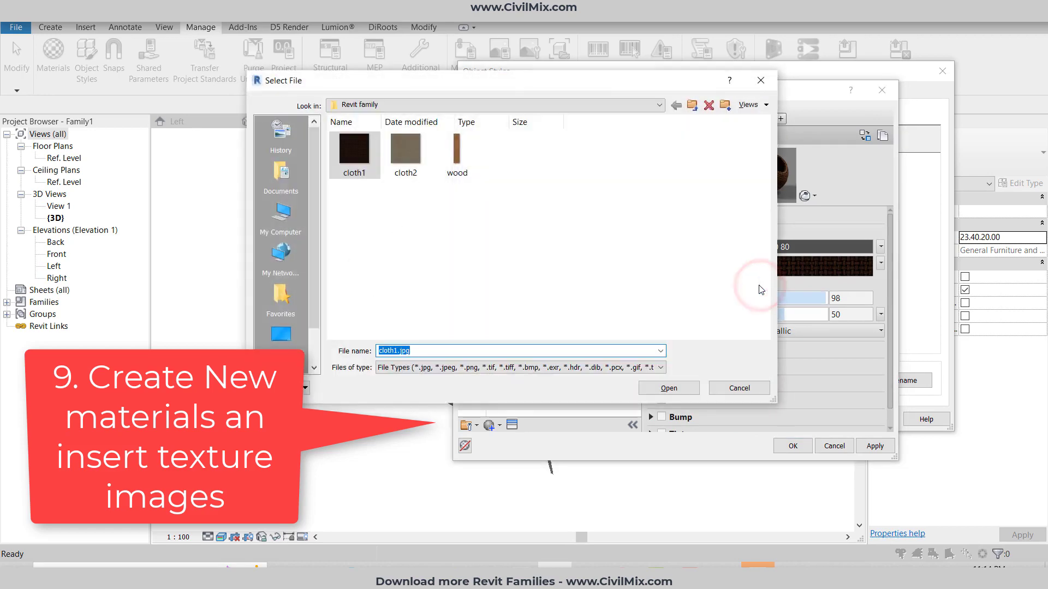
{"action": "left_click", "coordinate": [760, 80]}
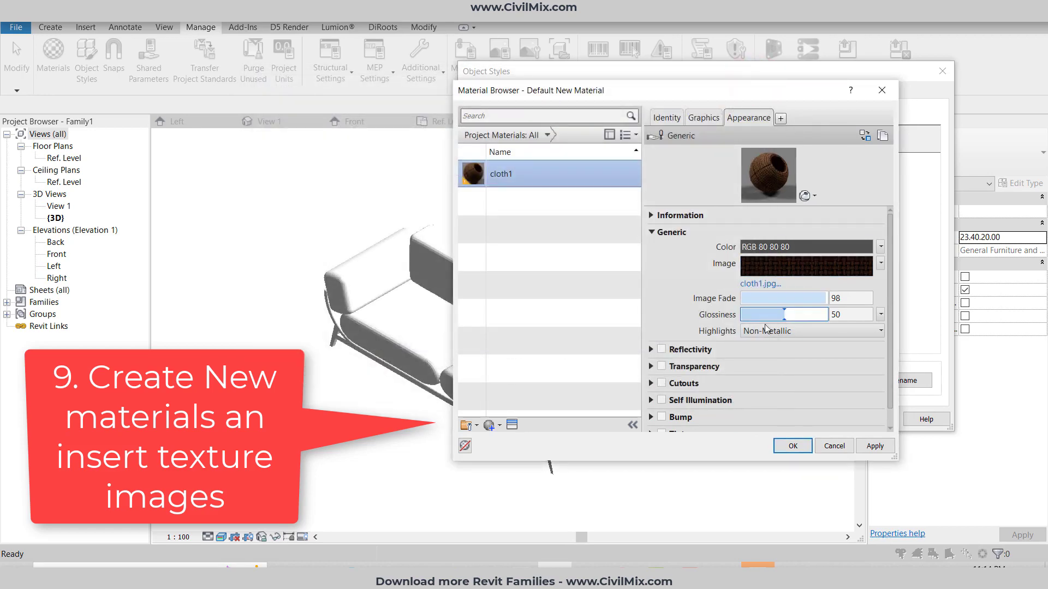
{"action": "left_click", "coordinate": [868, 446]}
{"action": "left_click", "coordinate": [797, 446]}
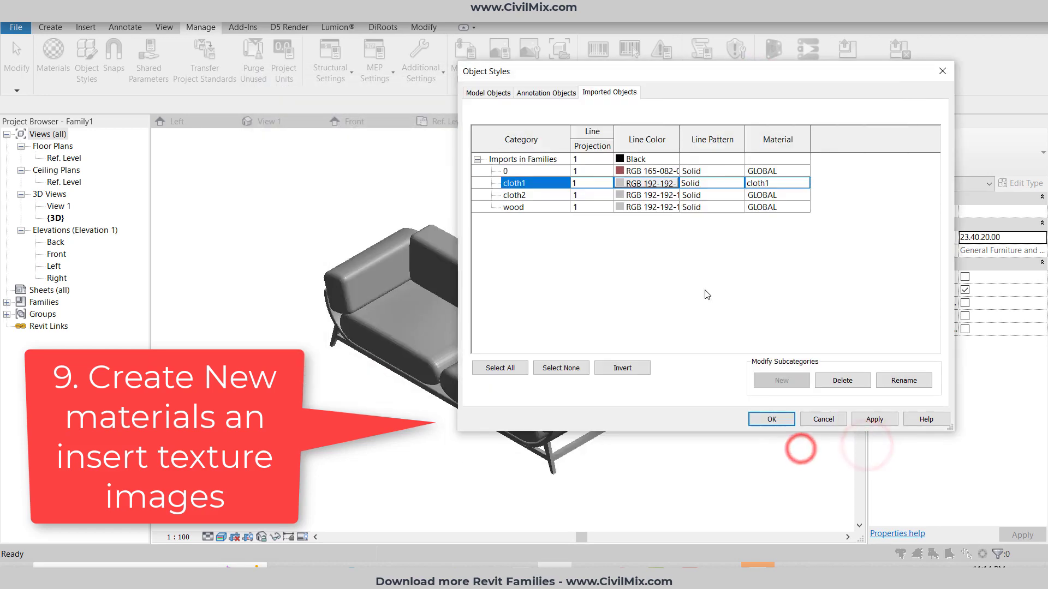
Open the material browser for the imported cloth2 category and create a new material named cloth2
{"action": "left_click", "coordinate": [772, 194]}
{"action": "left_click", "coordinate": [801, 196]}
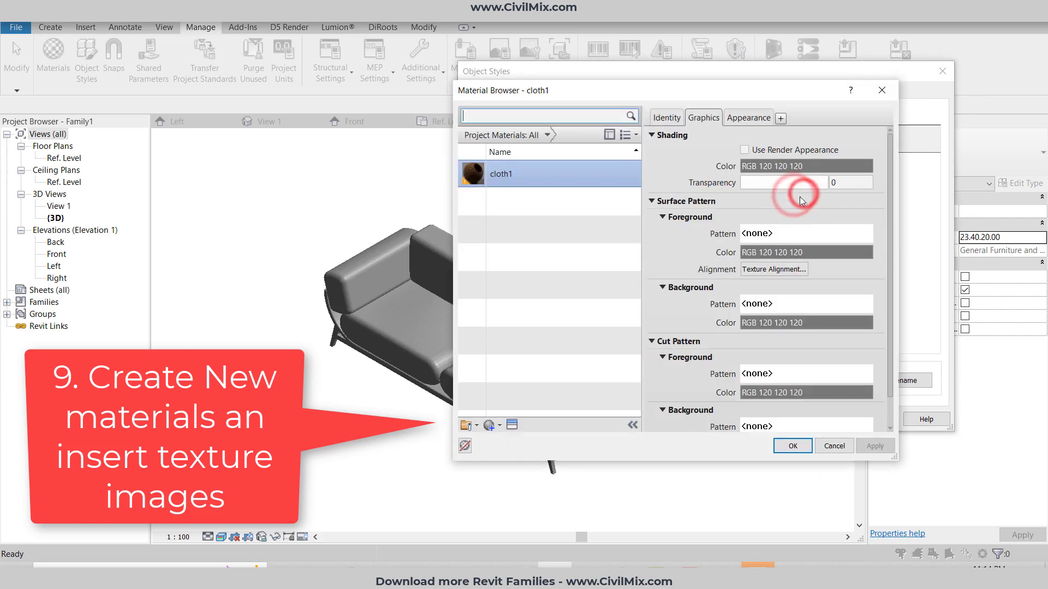
{"action": "left_click", "coordinate": [733, 117]}
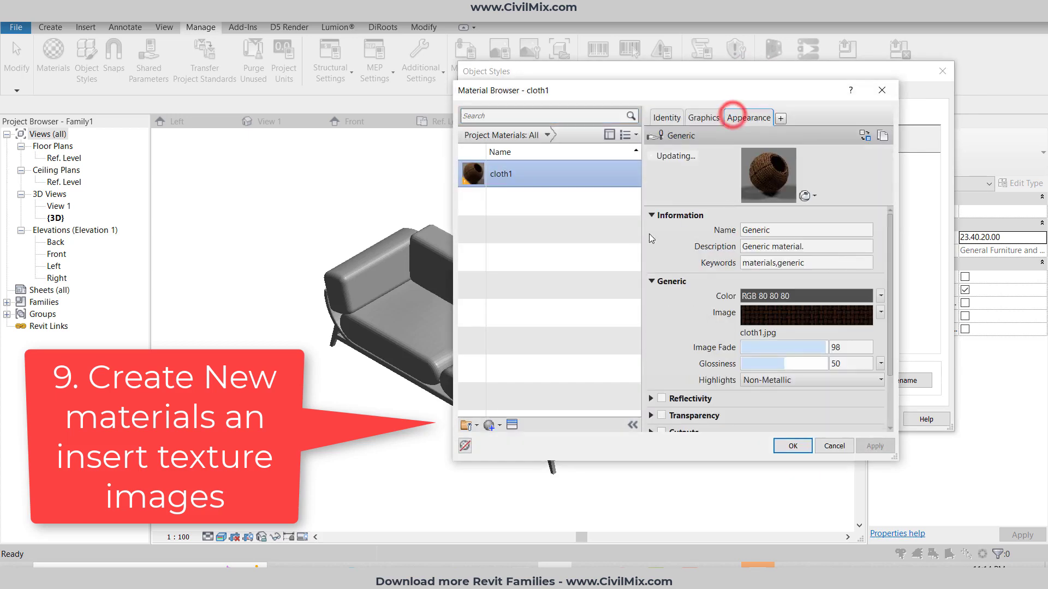
{"action": "left_click", "coordinate": [490, 425]}
{"action": "right_click", "coordinate": [545, 200]}
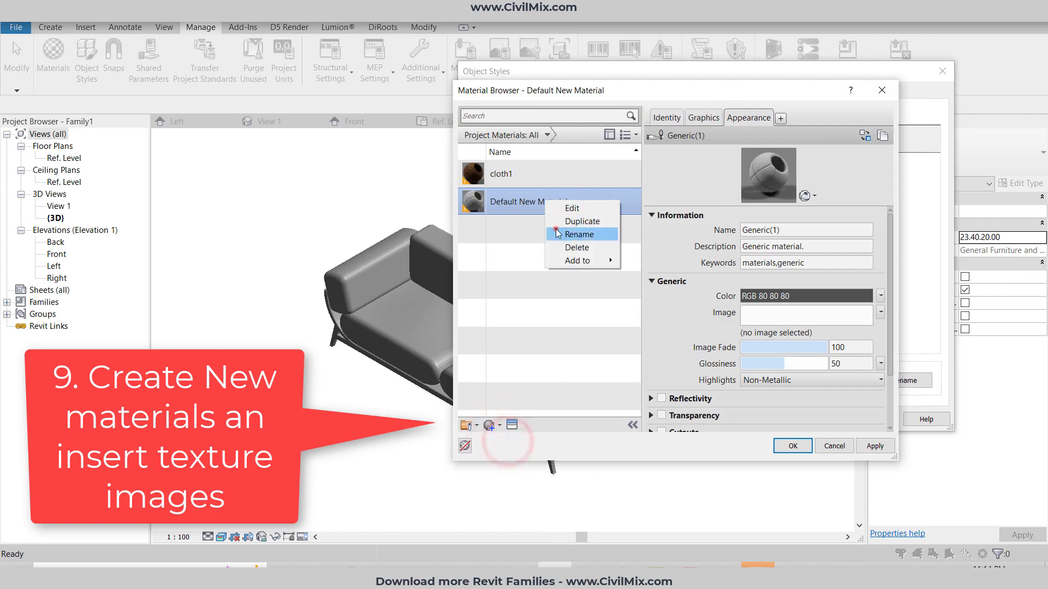
{"action": "left_click", "coordinate": [557, 234]}
{"action": "type", "text": "cloth2"}
{"action": "left_click", "coordinate": [570, 267]}
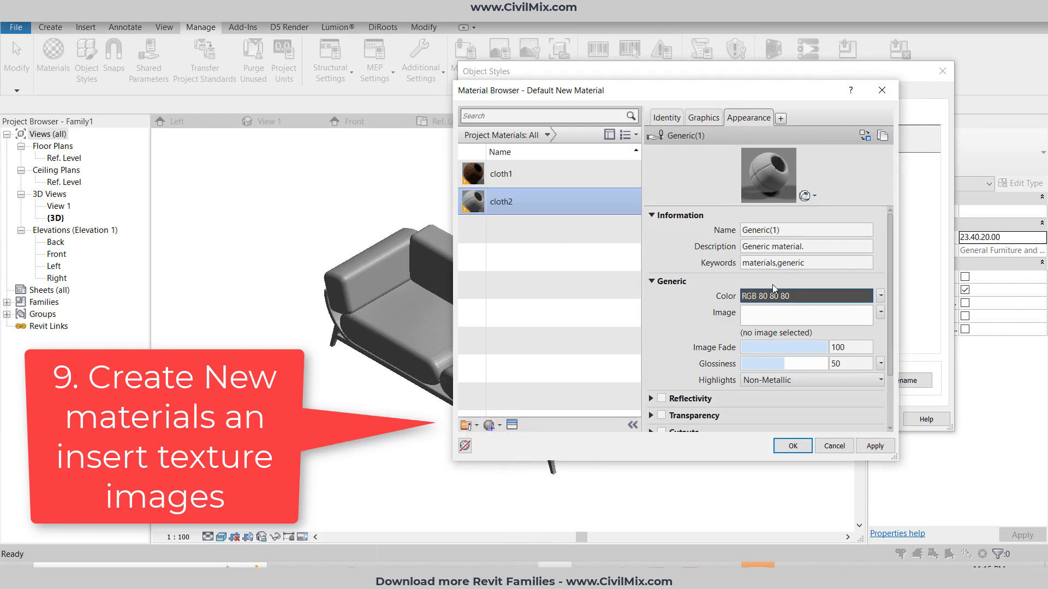
Load cloth2.jpg from the Revit family folder as the cloth2 material's appearance image and assign the material to the imported cloth2 category
{"action": "scroll", "coordinate": [698, 214], "scroll_direction": "down", "scroll_amount": 2}
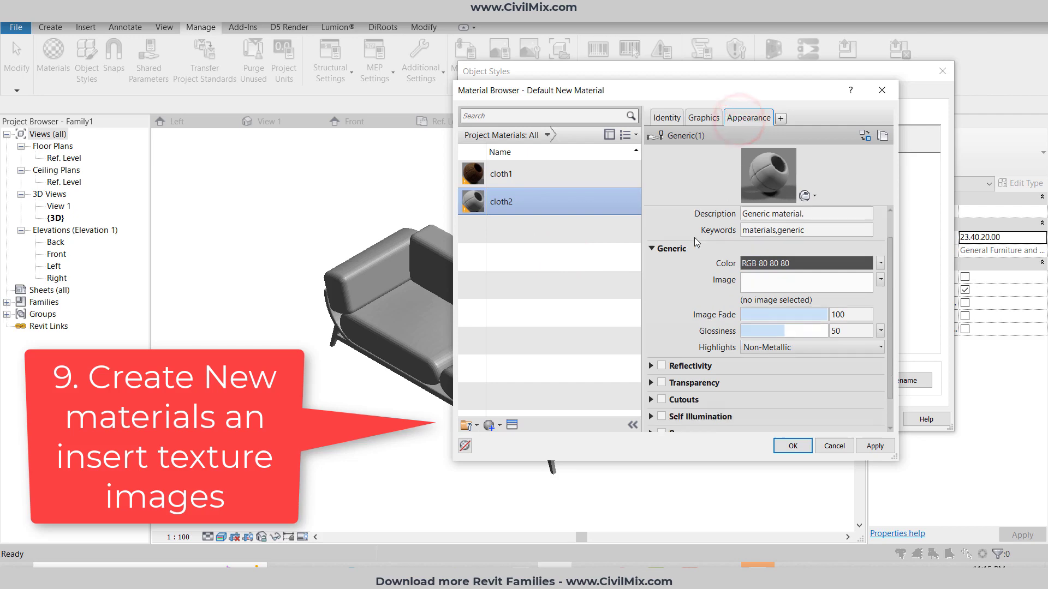
{"action": "scroll", "coordinate": [698, 259], "scroll_direction": "up", "scroll_amount": 2}
{"action": "left_click", "coordinate": [757, 304]}
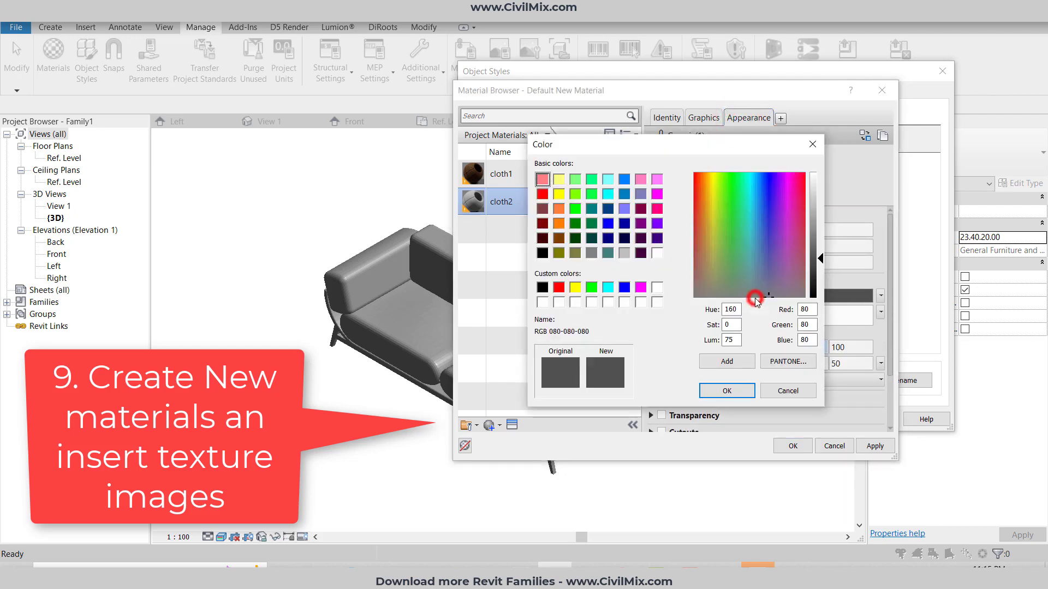
{"action": "left_click", "coordinate": [817, 144]}
{"action": "left_click", "coordinate": [792, 317]}
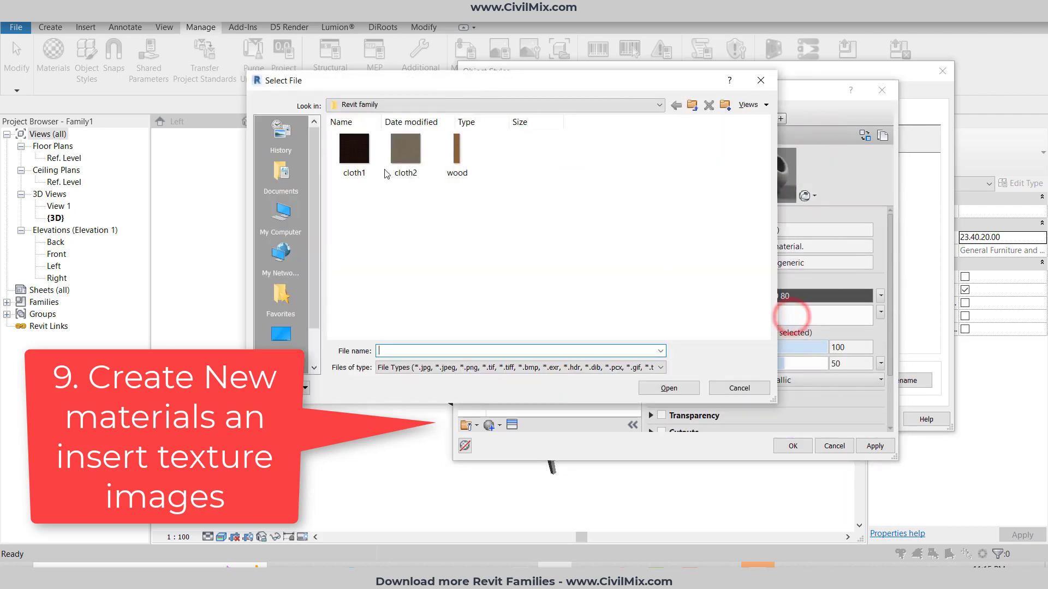
{"action": "double_click", "coordinate": [399, 164]}
{"action": "scroll", "coordinate": [691, 329], "scroll_direction": "down", "scroll_amount": 2}
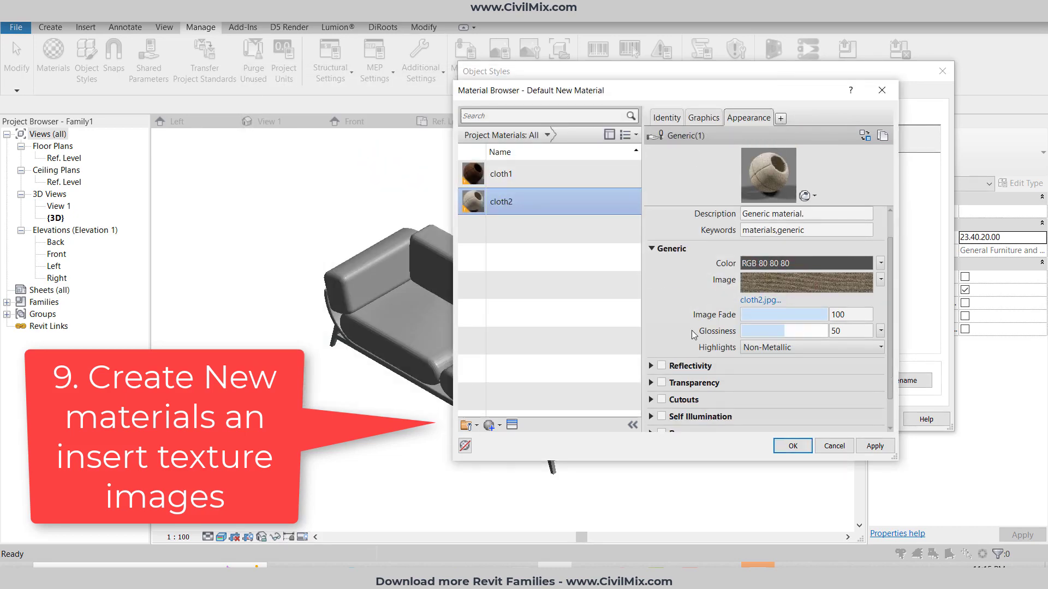
{"action": "left_click", "coordinate": [867, 446]}
{"action": "left_click", "coordinate": [794, 445]}
Create a new material for the imported wood category and rename it Wood
{"action": "left_click", "coordinate": [801, 195]}
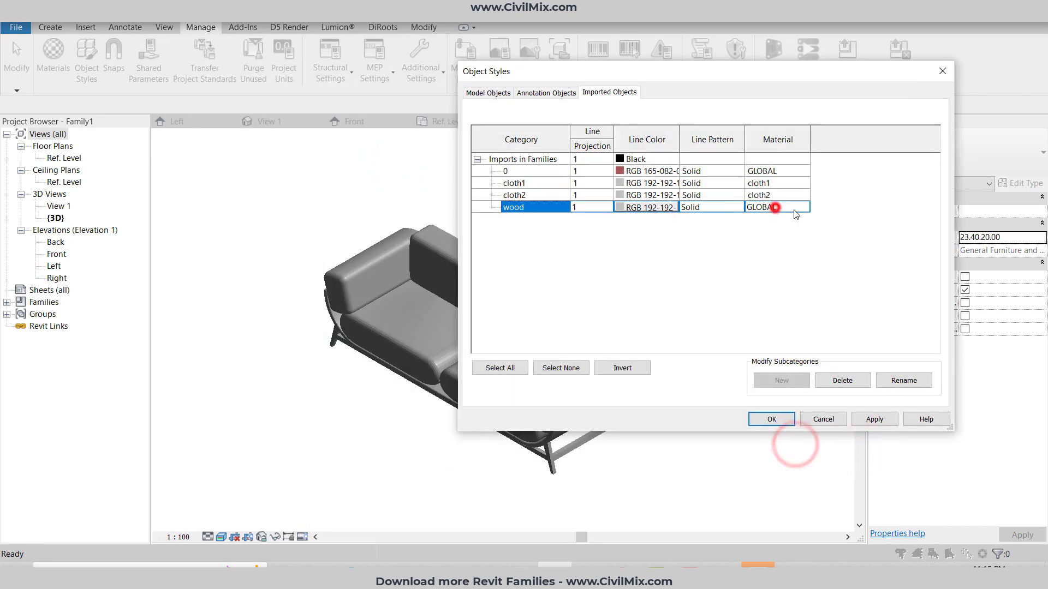
{"action": "left_click", "coordinate": [491, 425]}
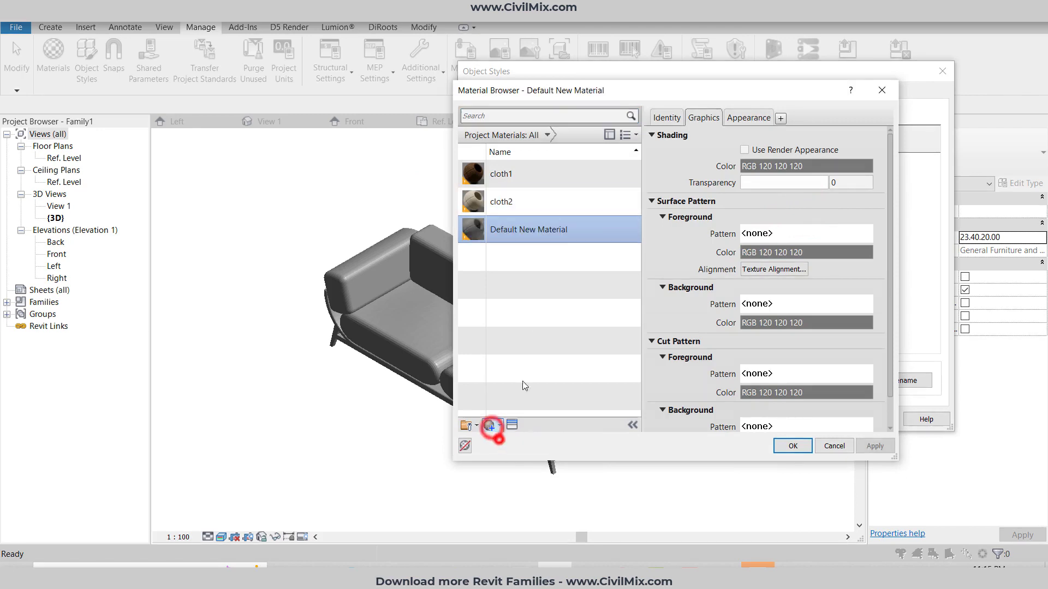
{"action": "right_click", "coordinate": [537, 229]}
{"action": "left_click", "coordinate": [534, 257]}
{"action": "type", "text": "Wood"}
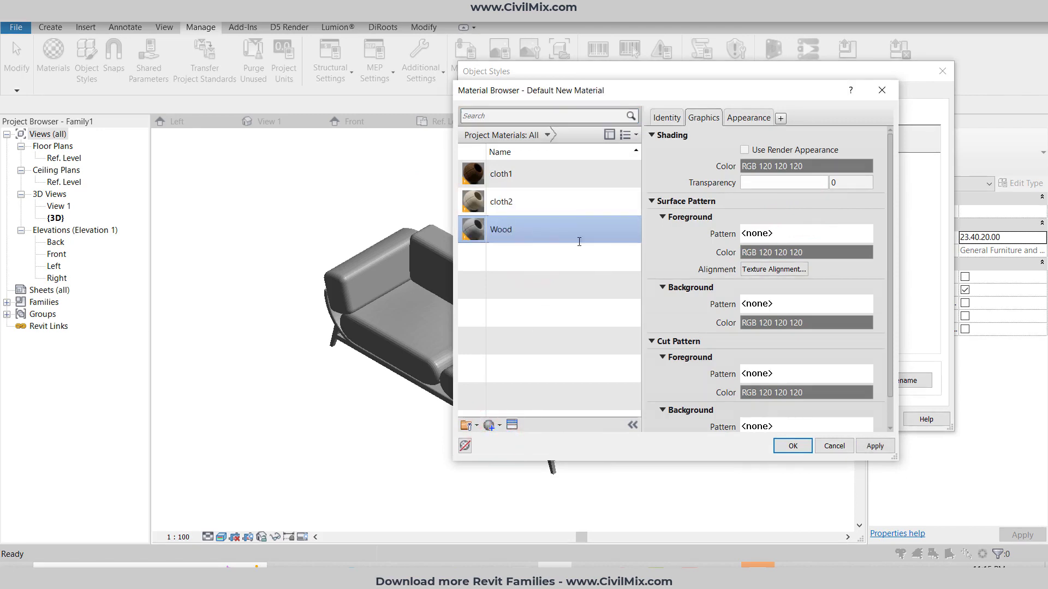
Load the wood.jpg texture as the Wood material's appearance image
{"action": "left_click", "coordinate": [748, 117]}
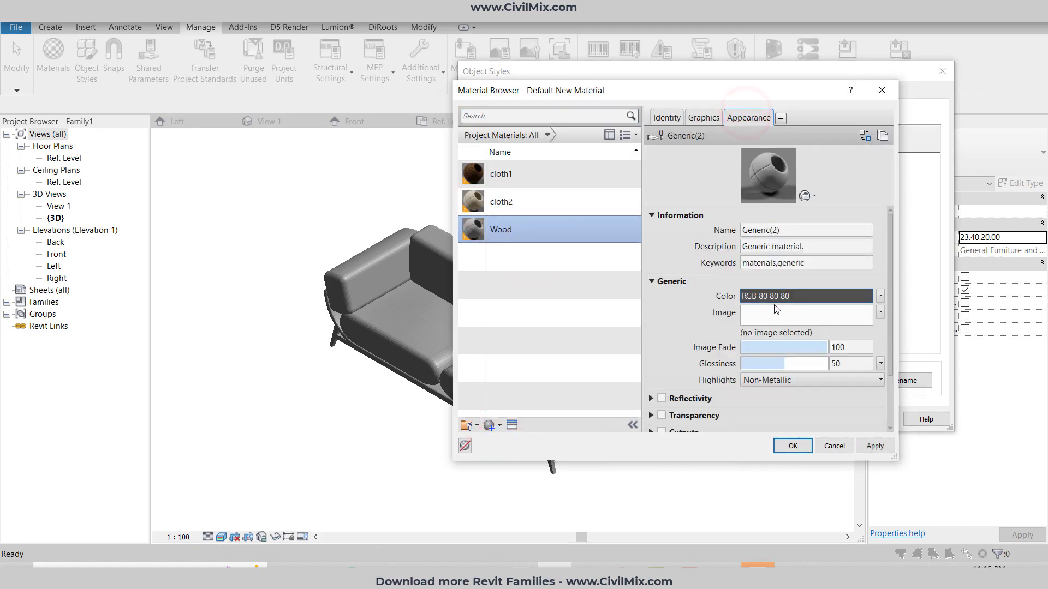
{"action": "left_click", "coordinate": [772, 315]}
{"action": "double_click", "coordinate": [457, 151]}
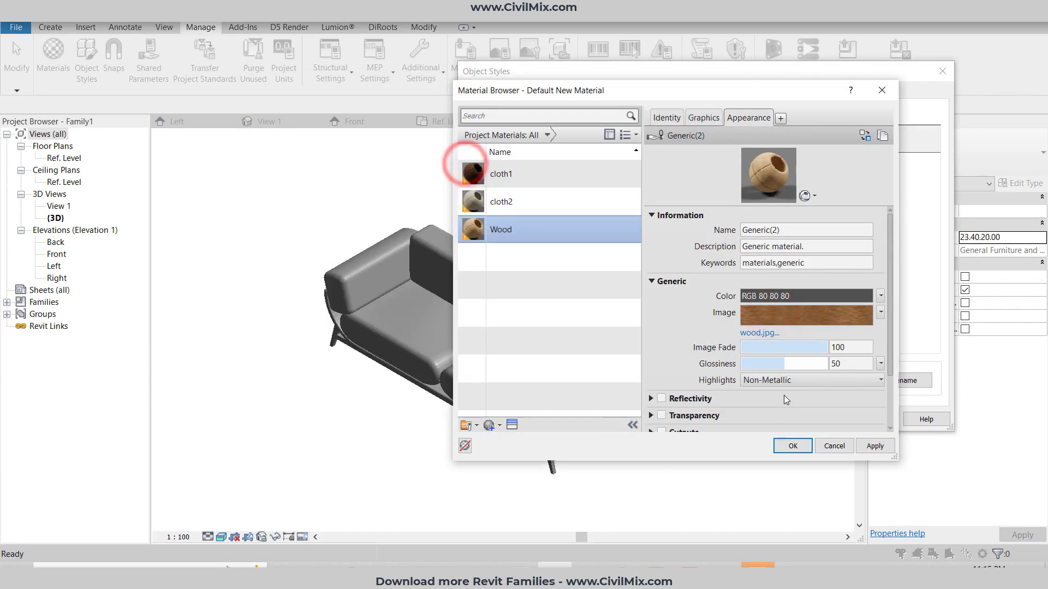
{"action": "left_click", "coordinate": [882, 313]}
{"action": "left_click", "coordinate": [882, 312]}
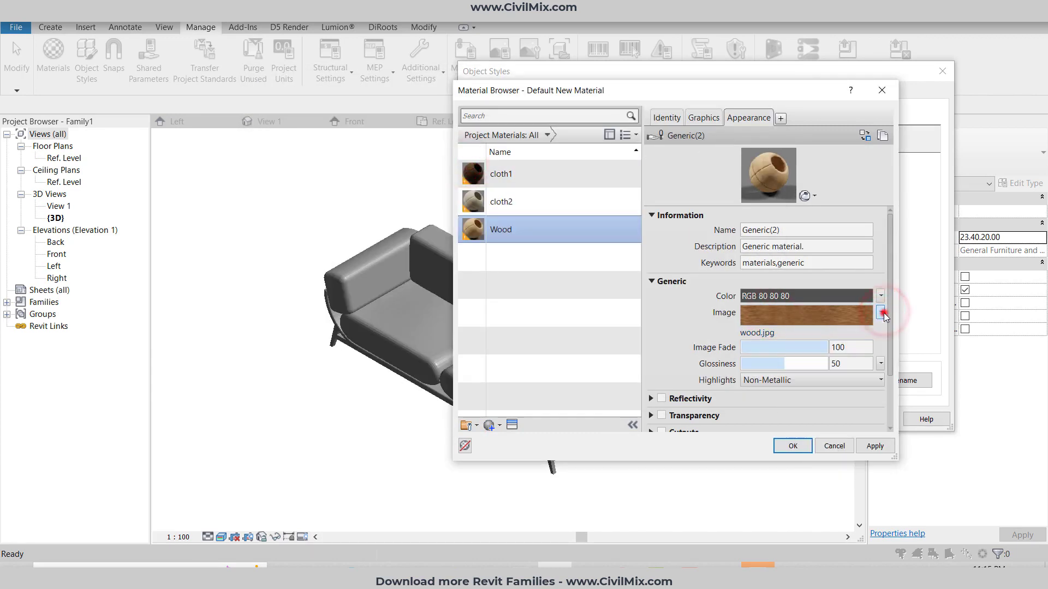
Assign the Wood material to the imported wood category and apply the object style changes
{"action": "left_click", "coordinate": [867, 446]}
{"action": "left_click", "coordinate": [798, 446]}
{"action": "left_click", "coordinate": [873, 419]}
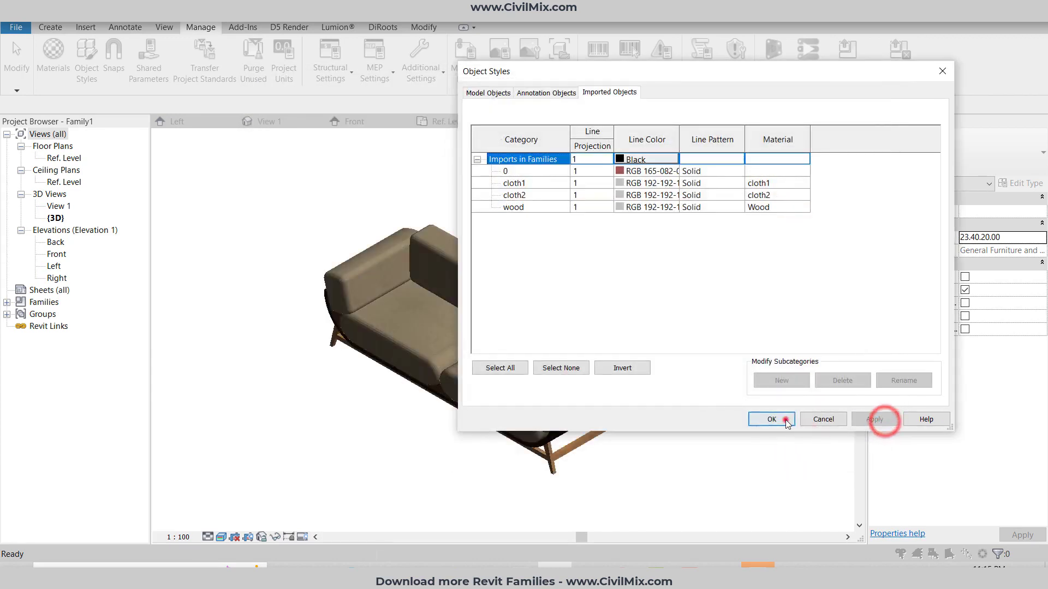
{"action": "left_click", "coordinate": [771, 419]}
{"action": "left_click", "coordinate": [714, 448]}
Create a new project from the Architectural Template
{"action": "scroll", "coordinate": [499, 416], "scroll_direction": "up", "scroll_amount": 2}
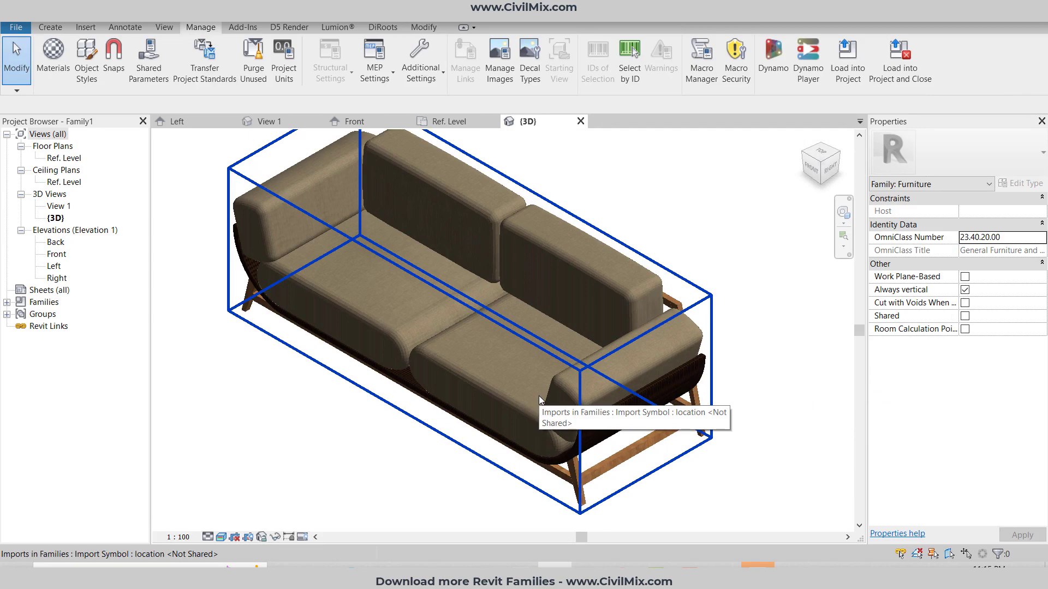
{"action": "scroll", "coordinate": [548, 437], "scroll_direction": "up", "scroll_amount": 5}
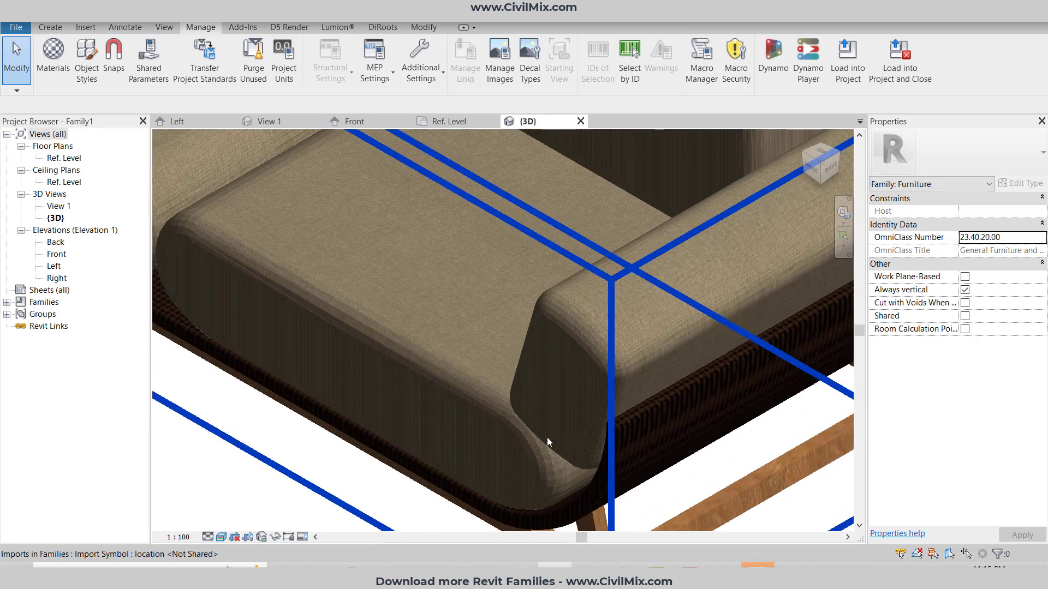
{"action": "key", "text": "z"}
{"action": "key", "text": "f"}
{"action": "left_click", "coordinate": [432, 448]}
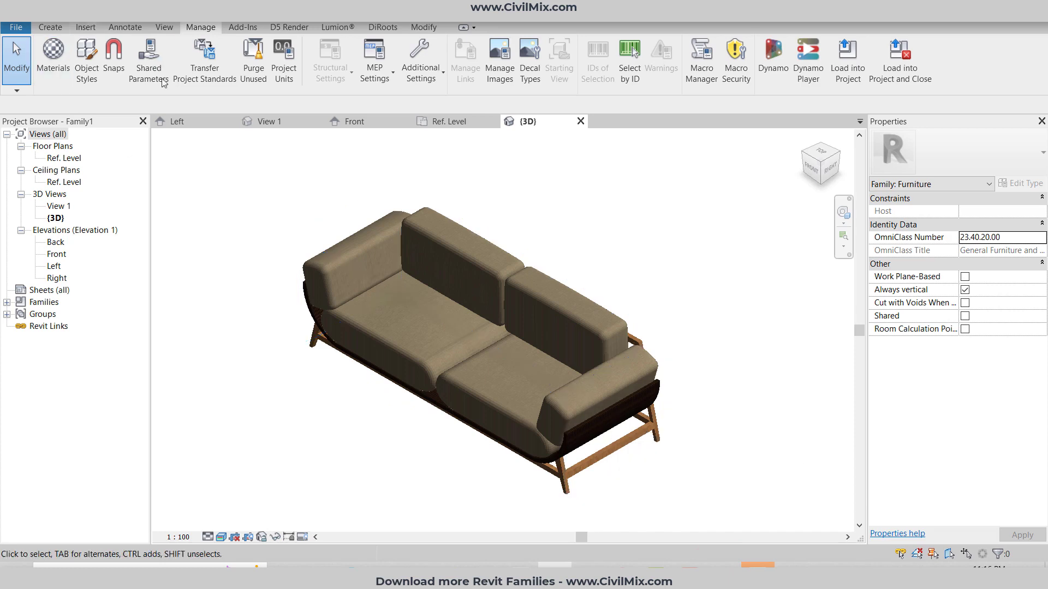
{"action": "left_click", "coordinate": [16, 29]}
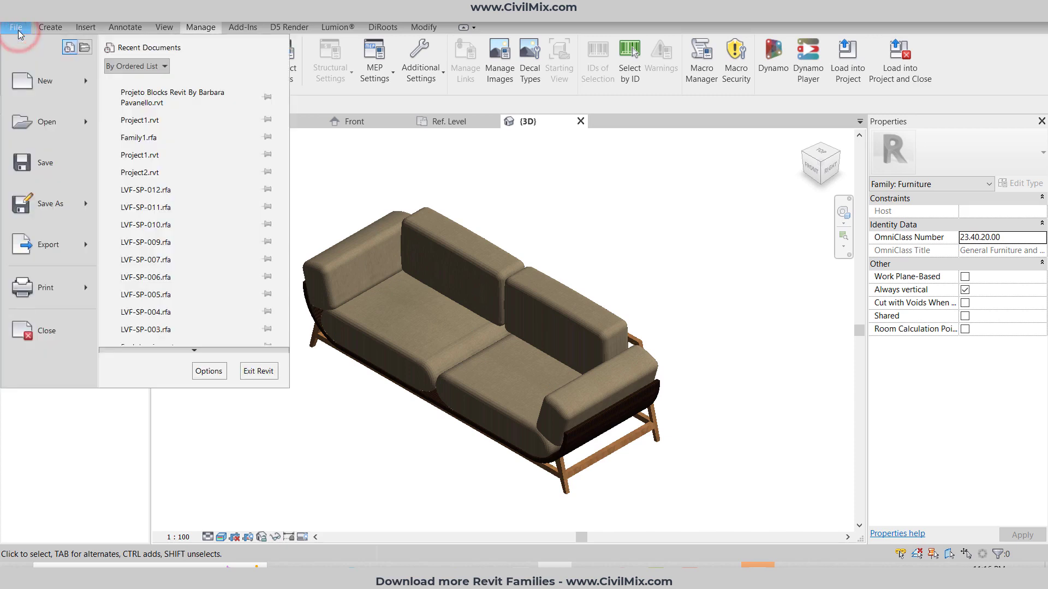
{"action": "left_click", "coordinate": [31, 70]}
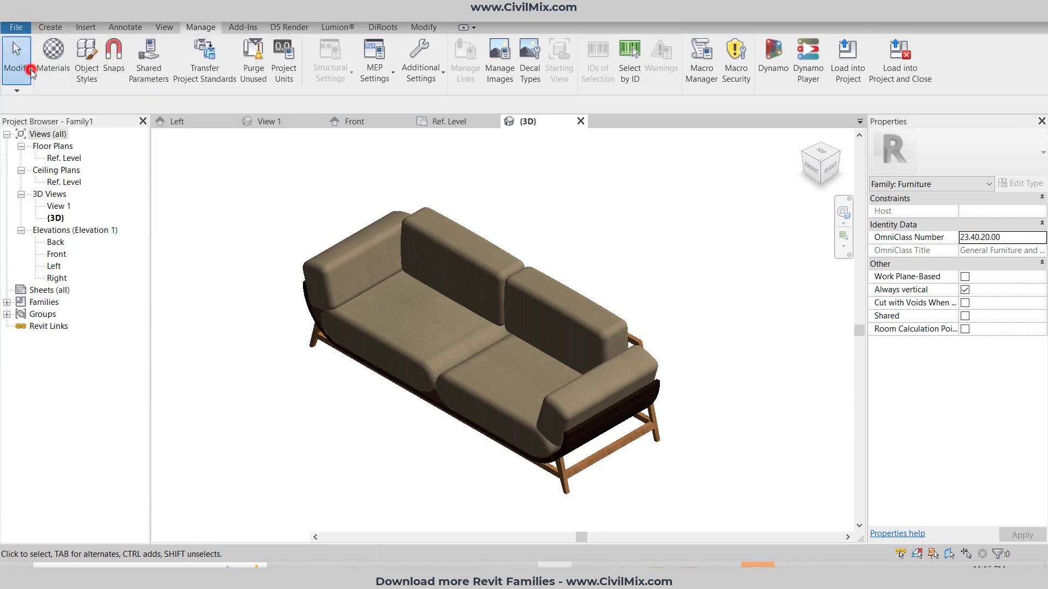
{"action": "left_click", "coordinate": [493, 252]}
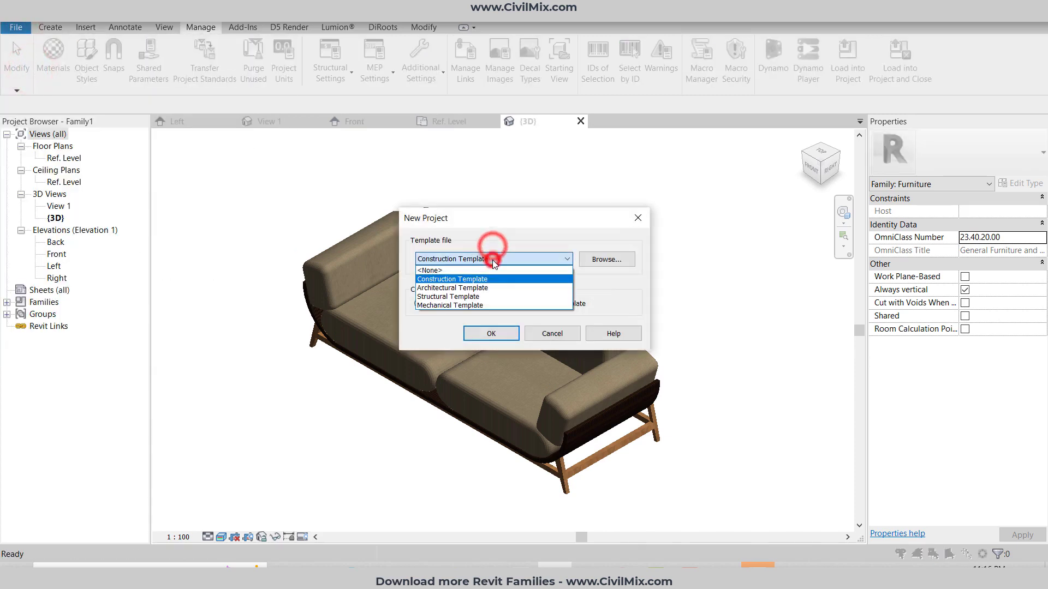
{"action": "left_click", "coordinate": [482, 288]}
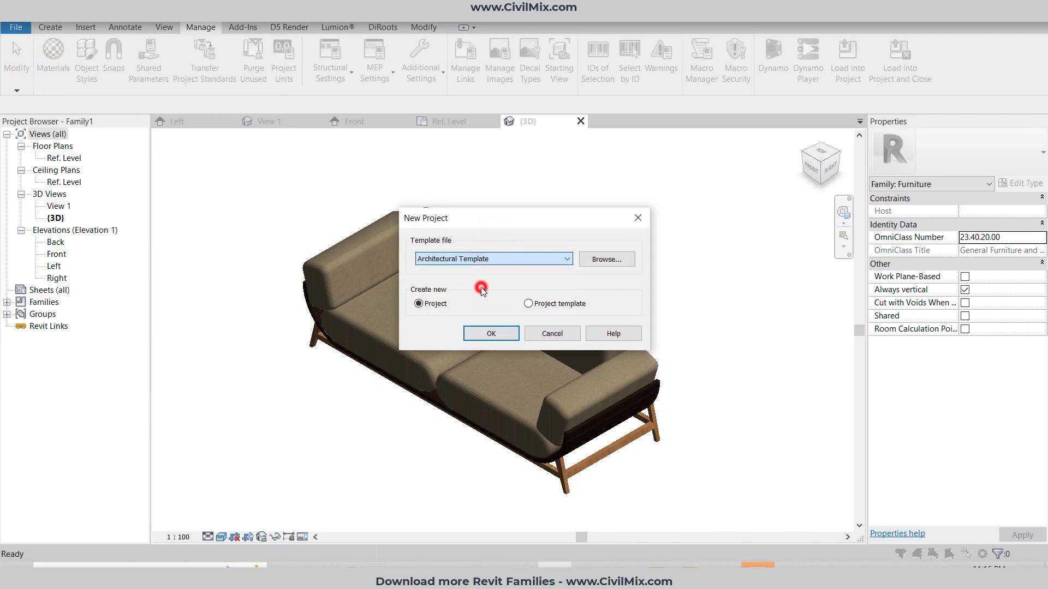
{"action": "left_click", "coordinate": [489, 331]}
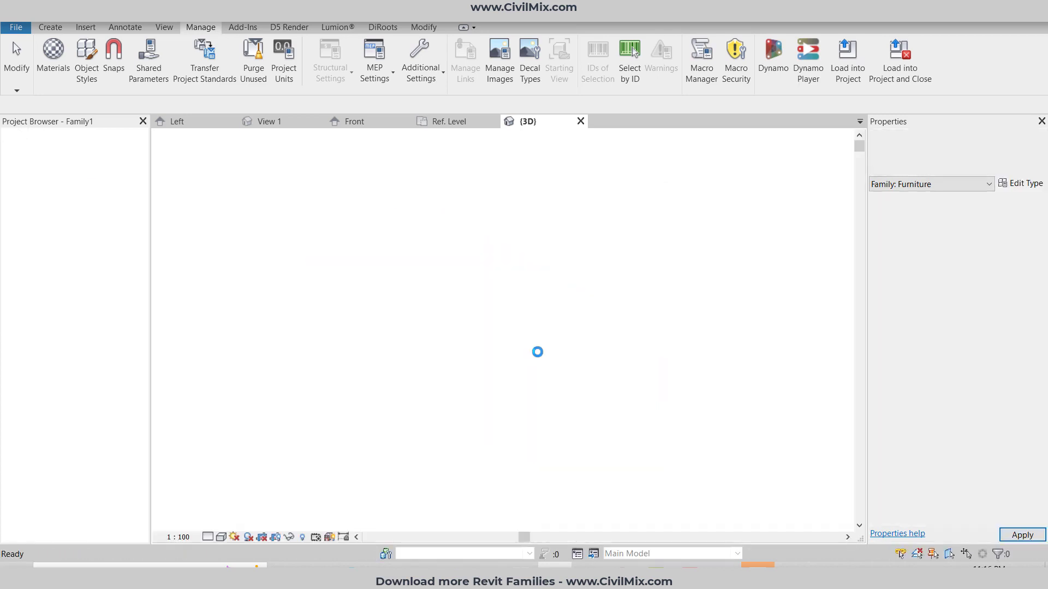
Load the sofa family into the new project and close it, saving it as sofa Civilmix in the desktop's Revit family folder
{"action": "left_click", "coordinate": [534, 122]}
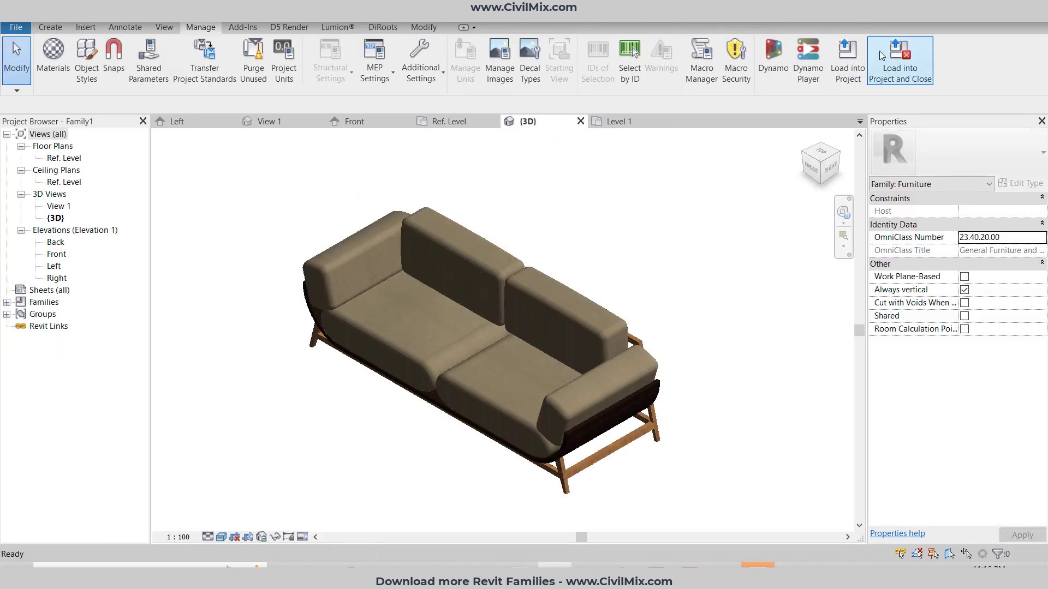
{"action": "left_click", "coordinate": [892, 62]}
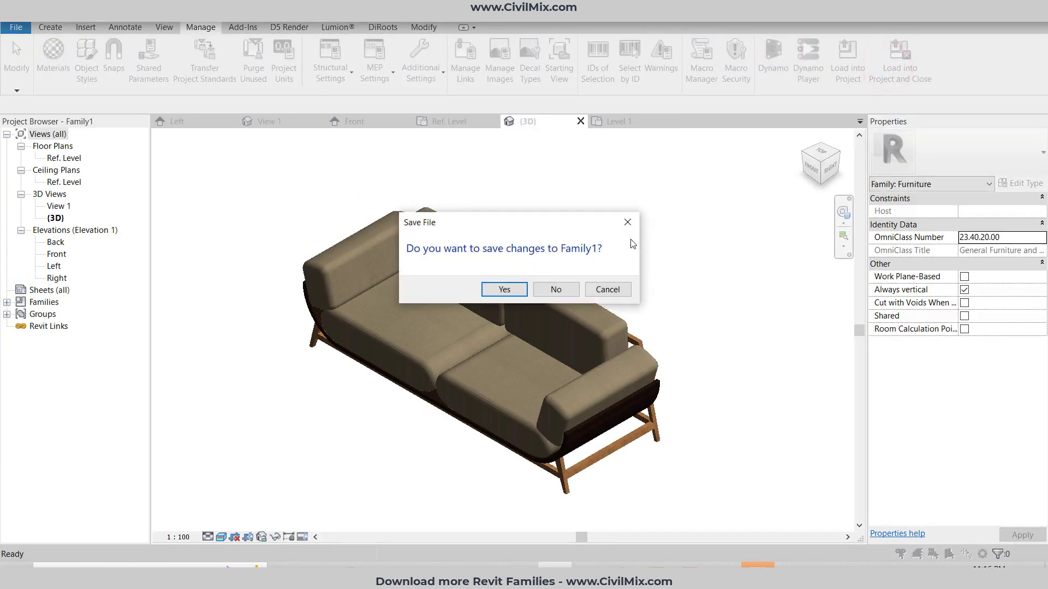
{"action": "left_click", "coordinate": [514, 292]}
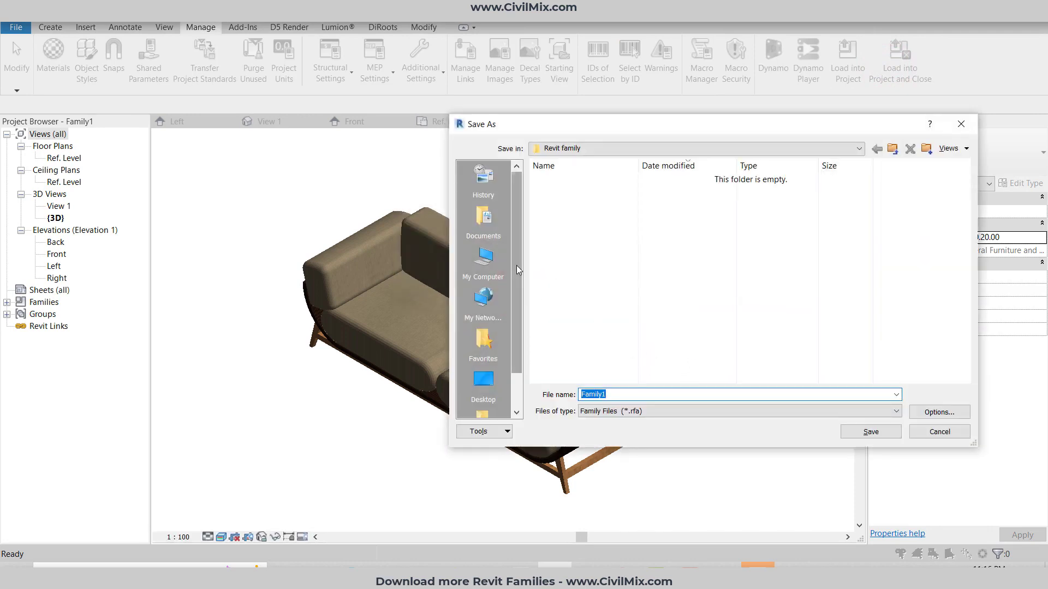
{"action": "left_click", "coordinate": [498, 388]}
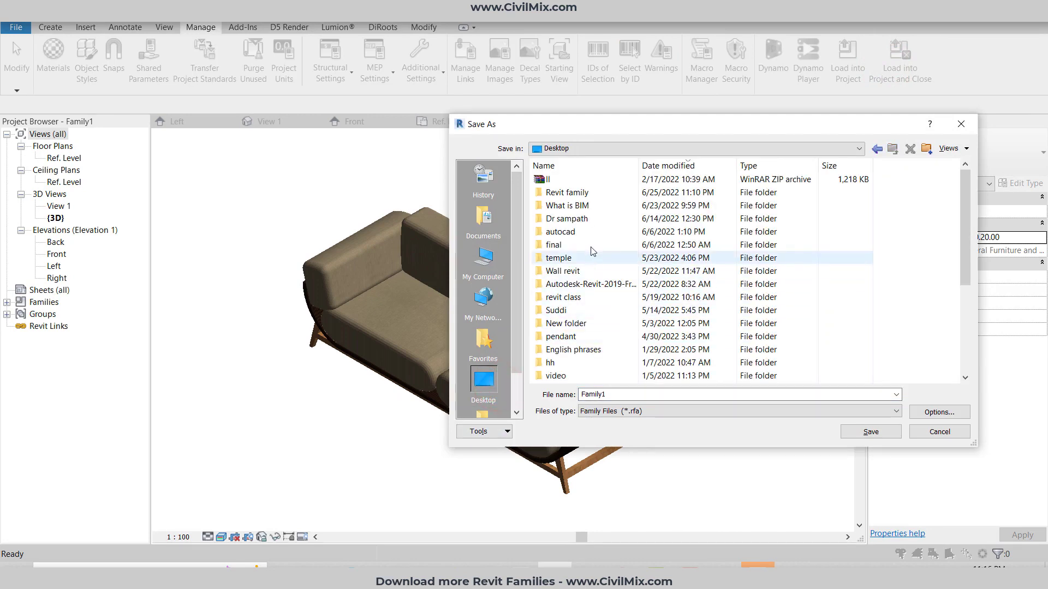
{"action": "double_click", "coordinate": [577, 193]}
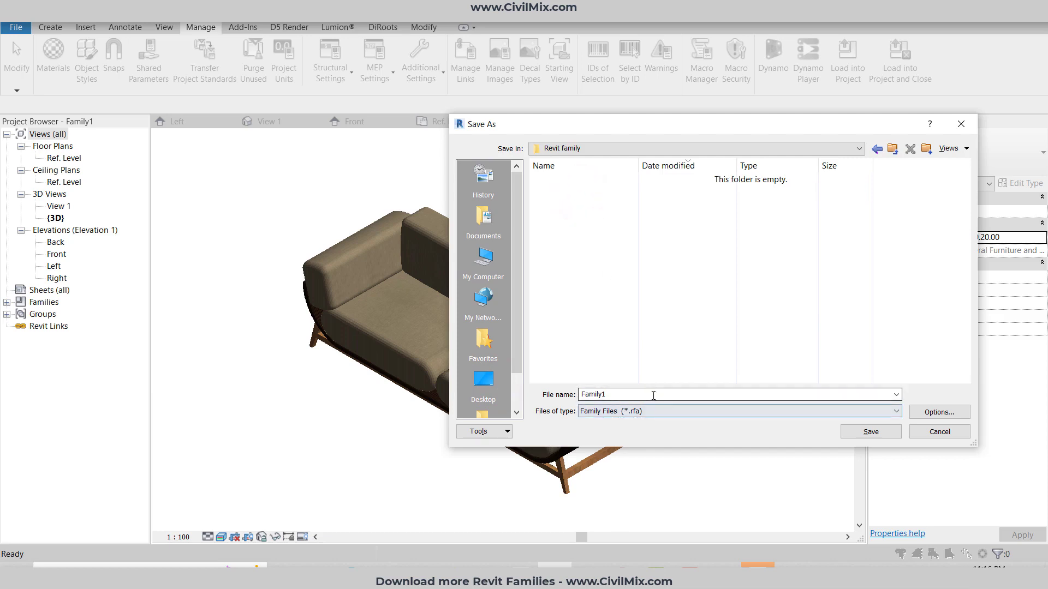
{"action": "type", "text": "sofa Civilmix"}
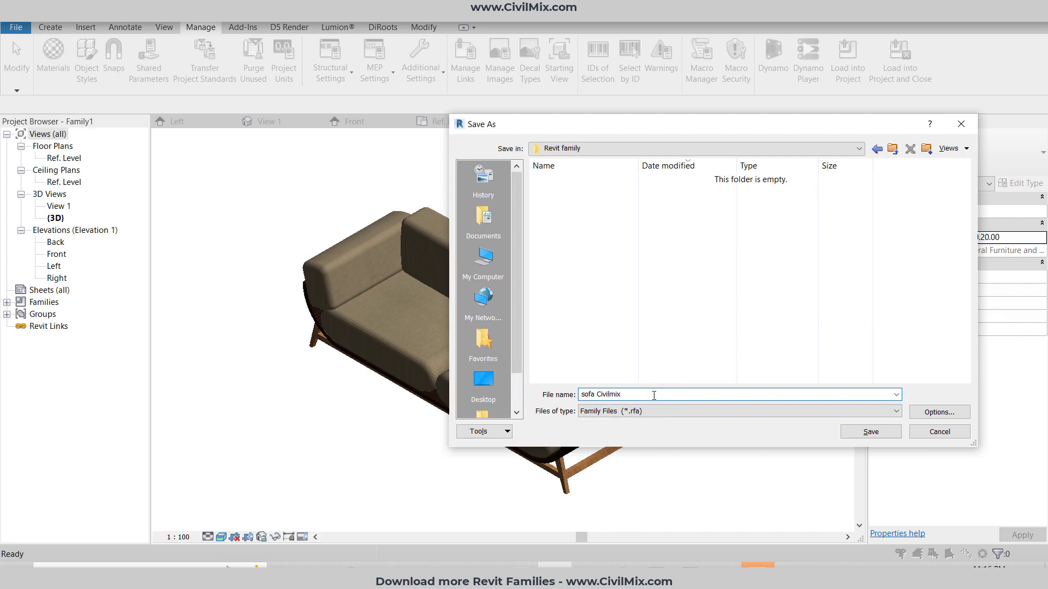
{"action": "left_click", "coordinate": [862, 435]}
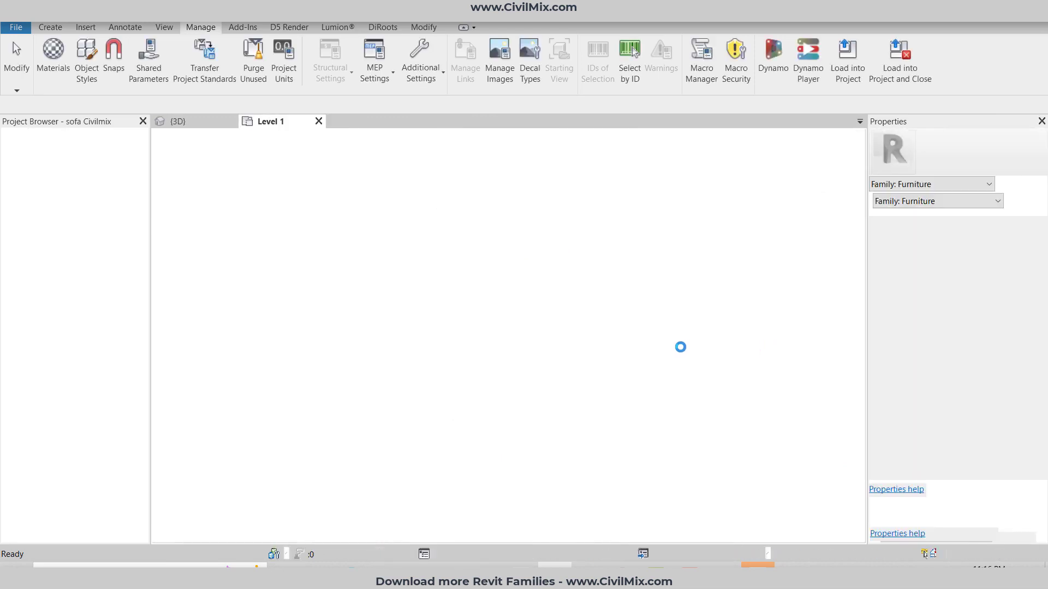
Place one sofa Civilmix instance on the Level 1 floor plan and open the default 3D view
{"action": "left_click", "coordinate": [532, 310]}
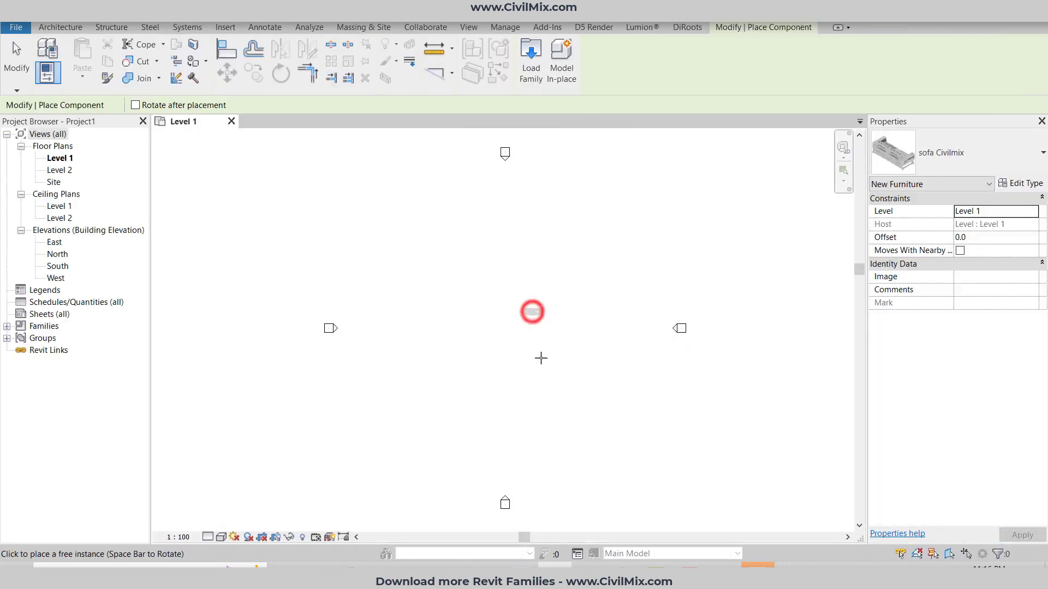
{"action": "scroll", "coordinate": [537, 314], "scroll_direction": "up", "scroll_amount": 3}
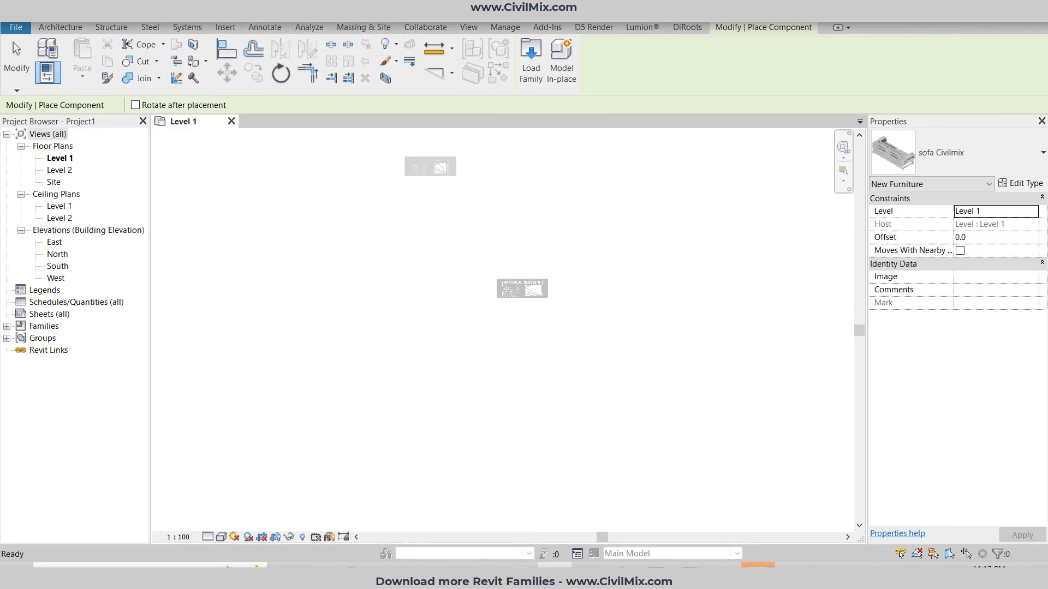
{"action": "key", "text": "3"}
{"action": "key", "text": "d"}
{"action": "scroll", "coordinate": [560, 353], "scroll_direction": "up", "scroll_amount": 5}
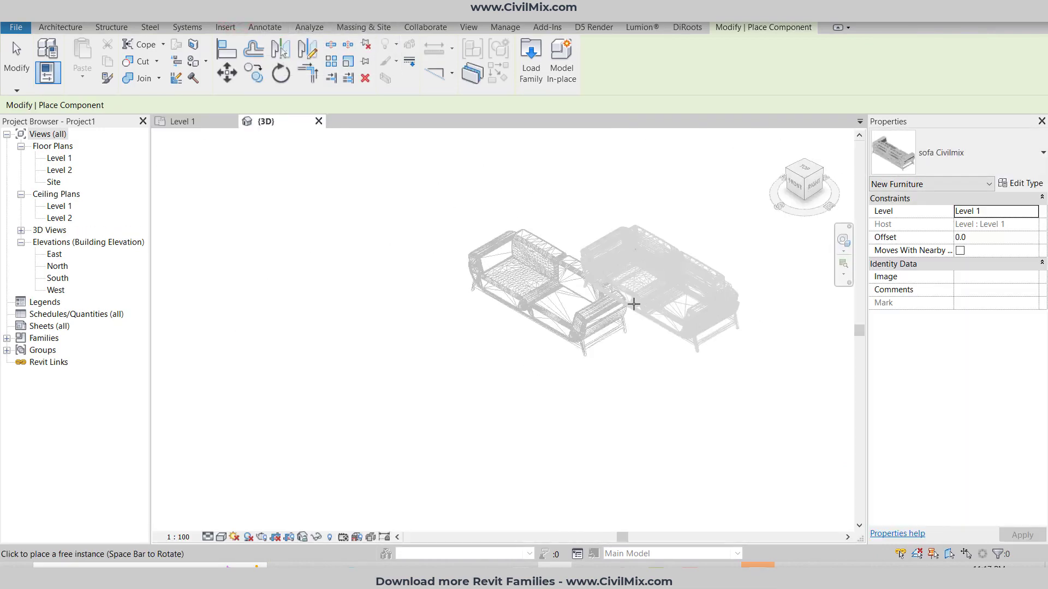
Set the 3D view's visual style to Realistic with Show Edges turned off, and end the component placement
{"action": "left_click", "coordinate": [222, 539]}
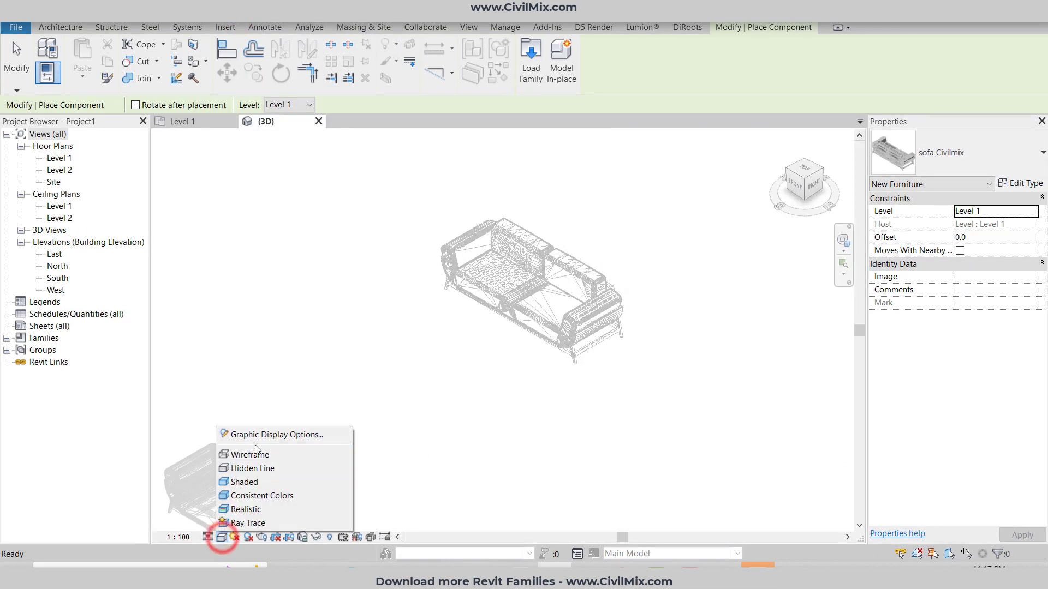
{"action": "left_click", "coordinate": [240, 504]}
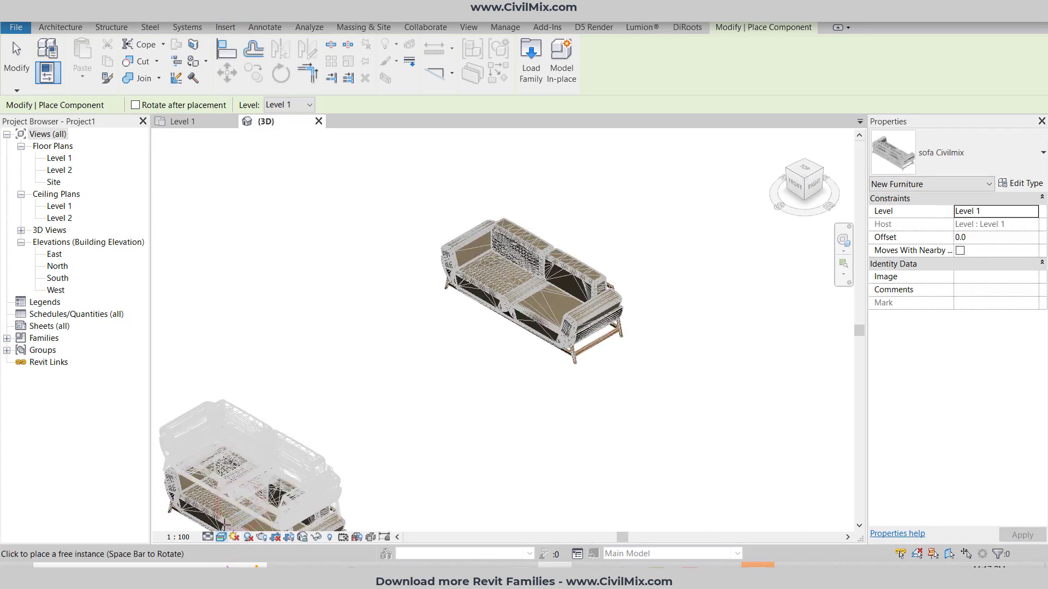
{"action": "left_click", "coordinate": [222, 538]}
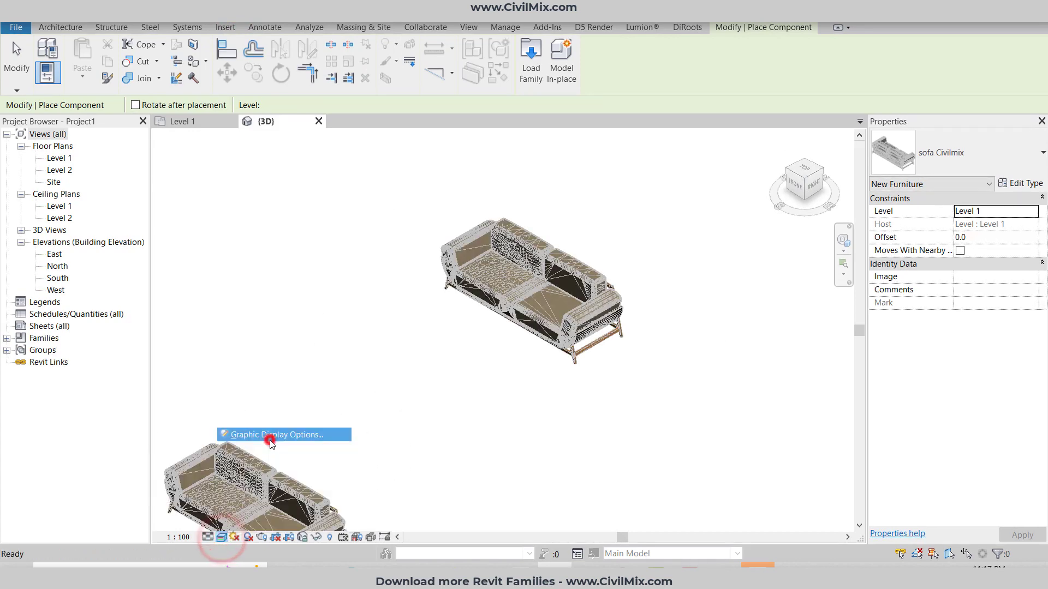
{"action": "left_click", "coordinate": [269, 434]}
{"action": "left_click", "coordinate": [838, 68]}
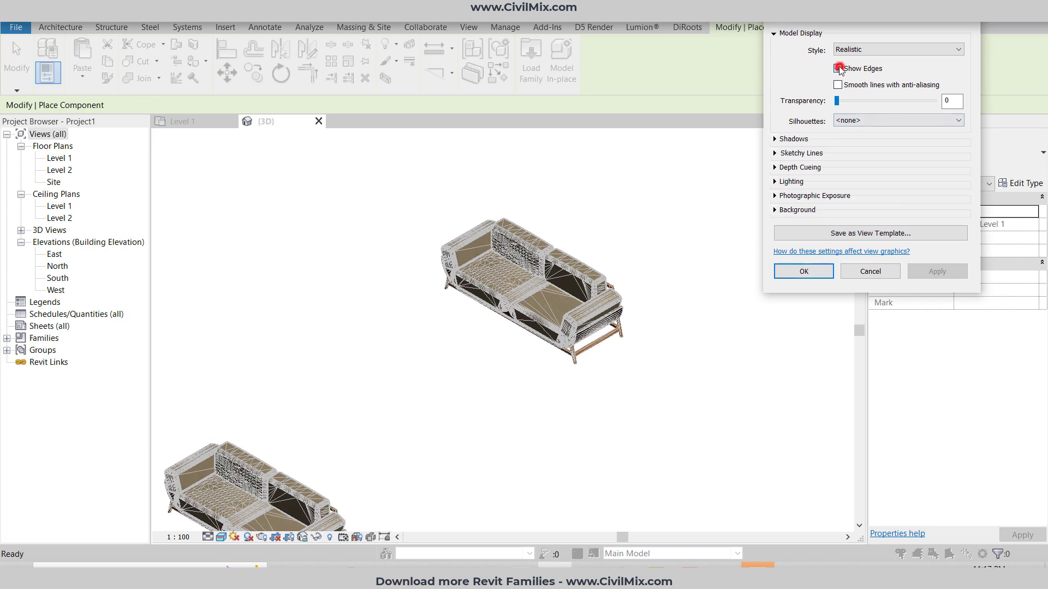
{"action": "left_click", "coordinate": [936, 271]}
{"action": "left_click", "coordinate": [802, 271]}
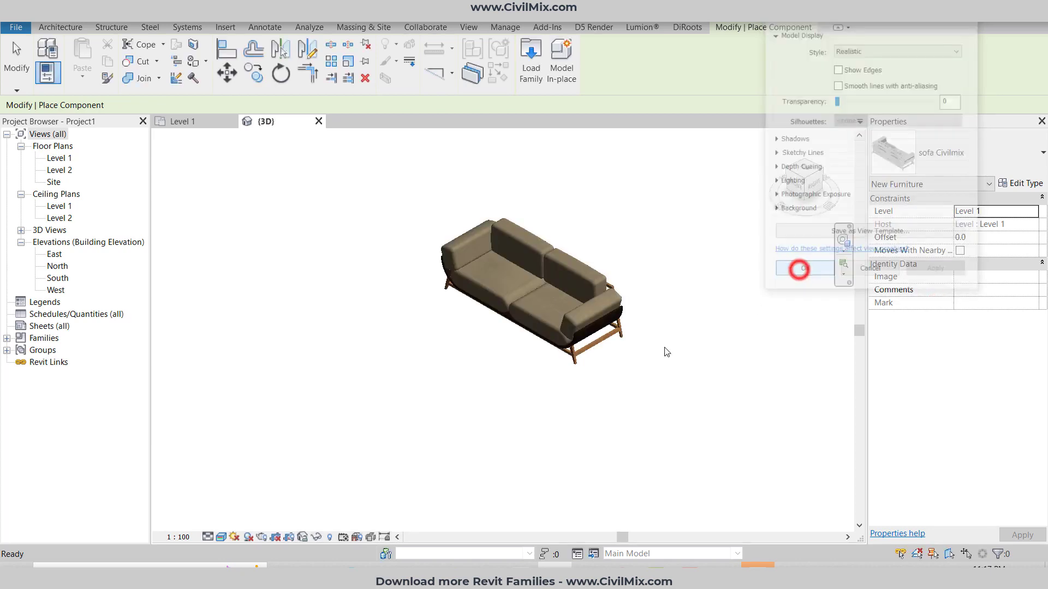
{"action": "scroll", "coordinate": [613, 369], "scroll_direction": "down", "scroll_amount": 3}
{"action": "key", "text": "Escape"}
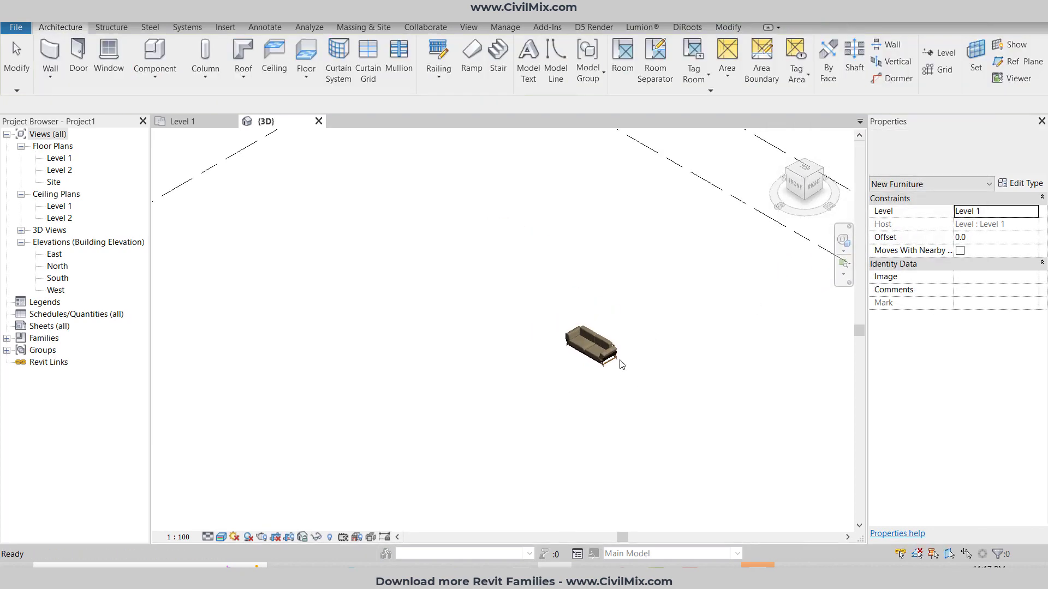
Turn on Smooth lines with anti-aliasing in the 3D view's graphic display options, keeping the Realistic style, and apply the change
{"action": "scroll", "coordinate": [600, 360], "scroll_direction": "up", "scroll_amount": 5}
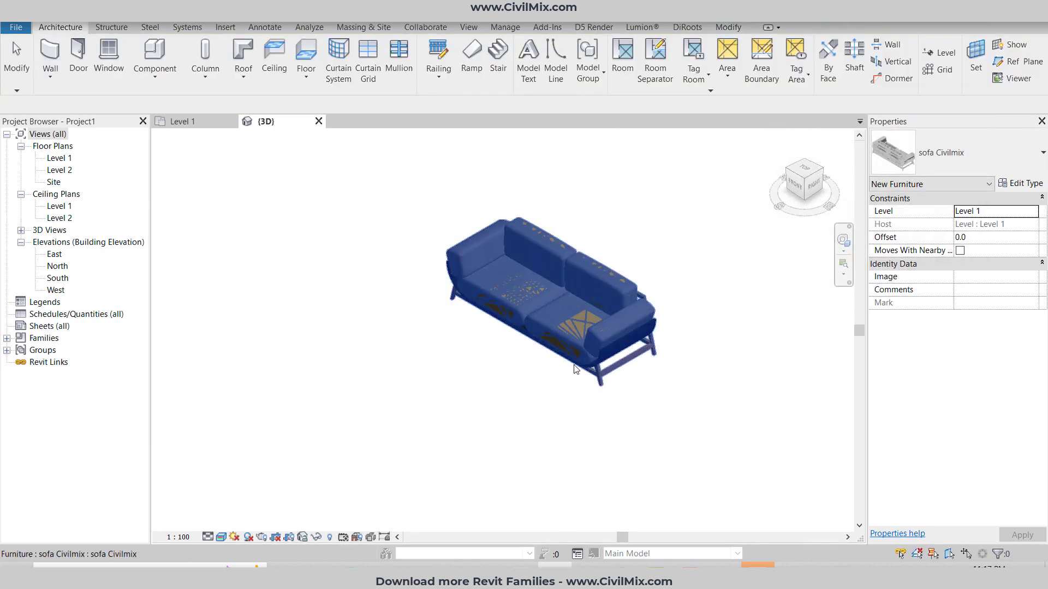
{"action": "left_click", "coordinate": [221, 537]}
{"action": "left_click", "coordinate": [273, 436]}
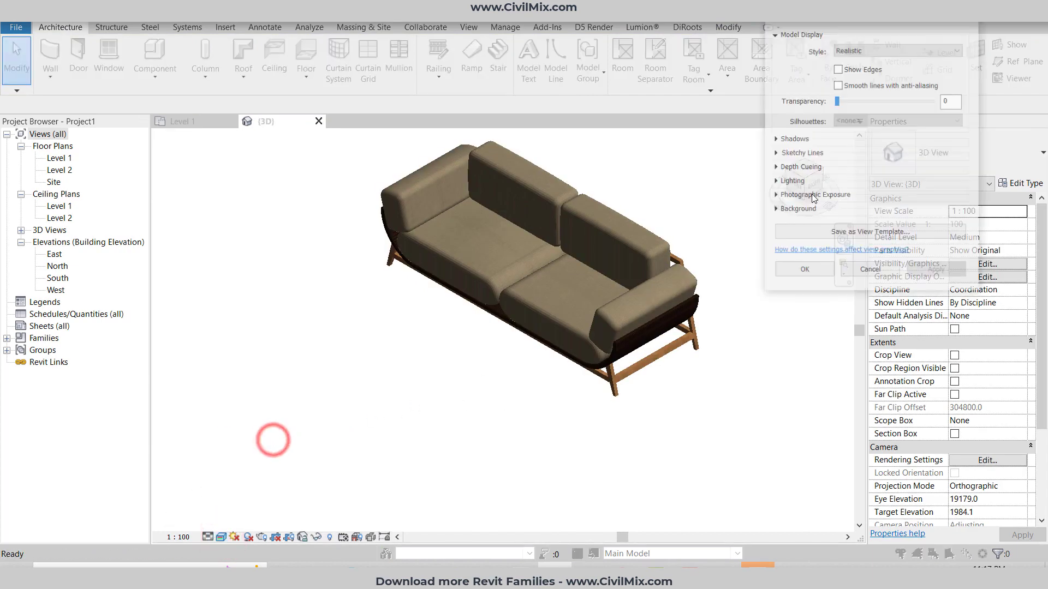
{"action": "left_click", "coordinate": [838, 85]}
{"action": "left_click", "coordinate": [807, 271]}
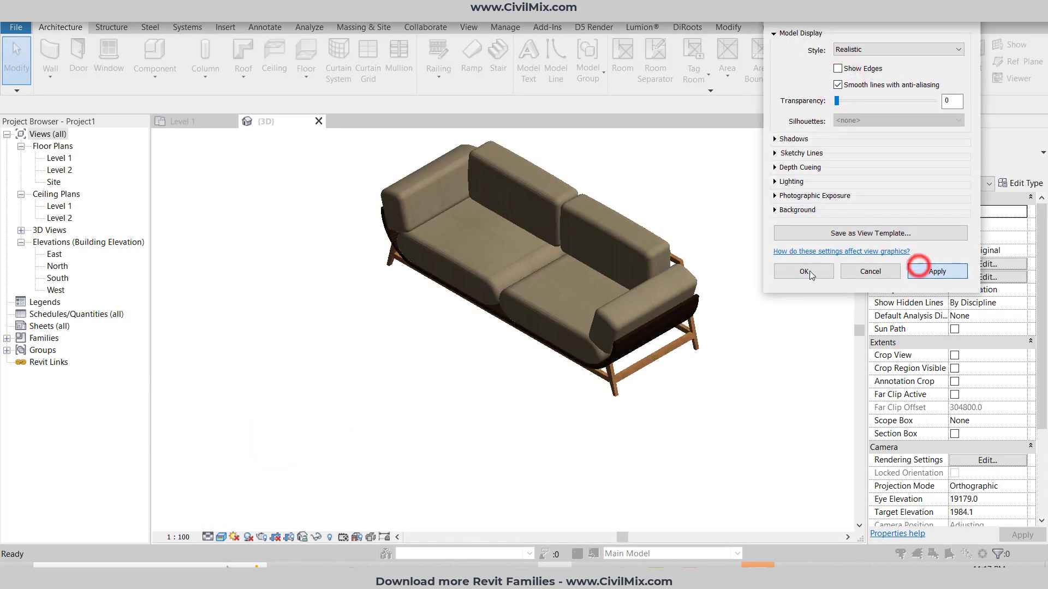
{"action": "scroll", "coordinate": [546, 247], "scroll_direction": "up", "scroll_amount": 3}
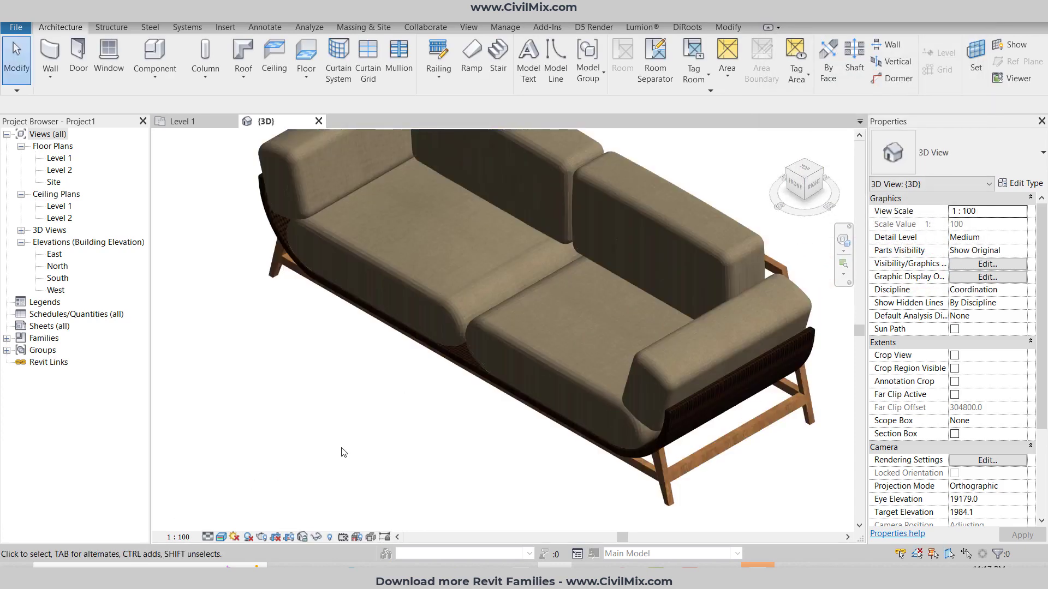
{"action": "scroll", "coordinate": [344, 452], "scroll_direction": "down", "scroll_amount": 5}
{"action": "middle_click_drag", "start_coordinate": [344, 451], "coordinate": [440, 420]}
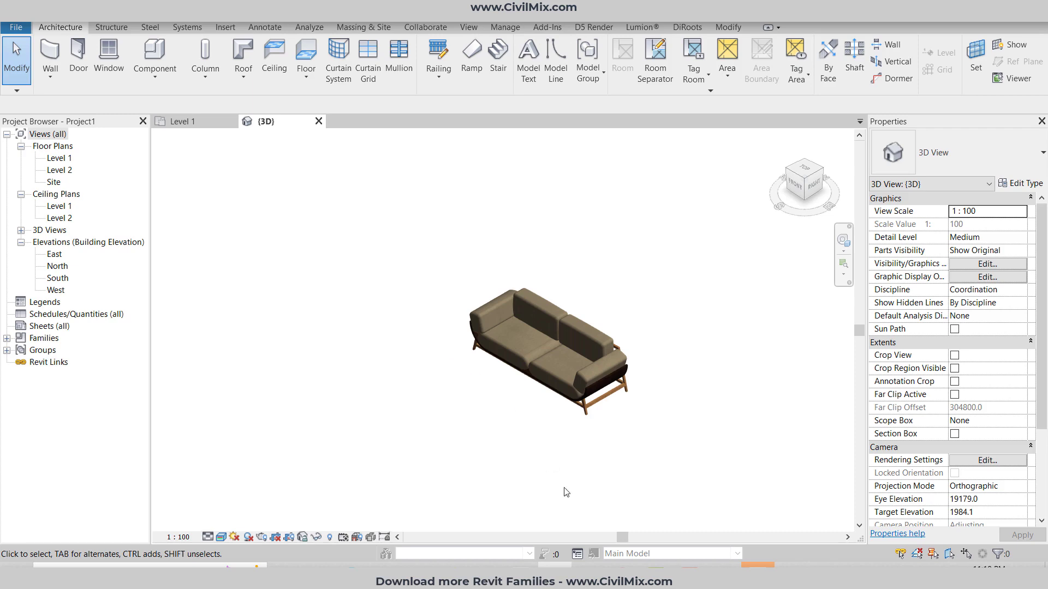
{"action": "left_click", "coordinate": [688, 565]}
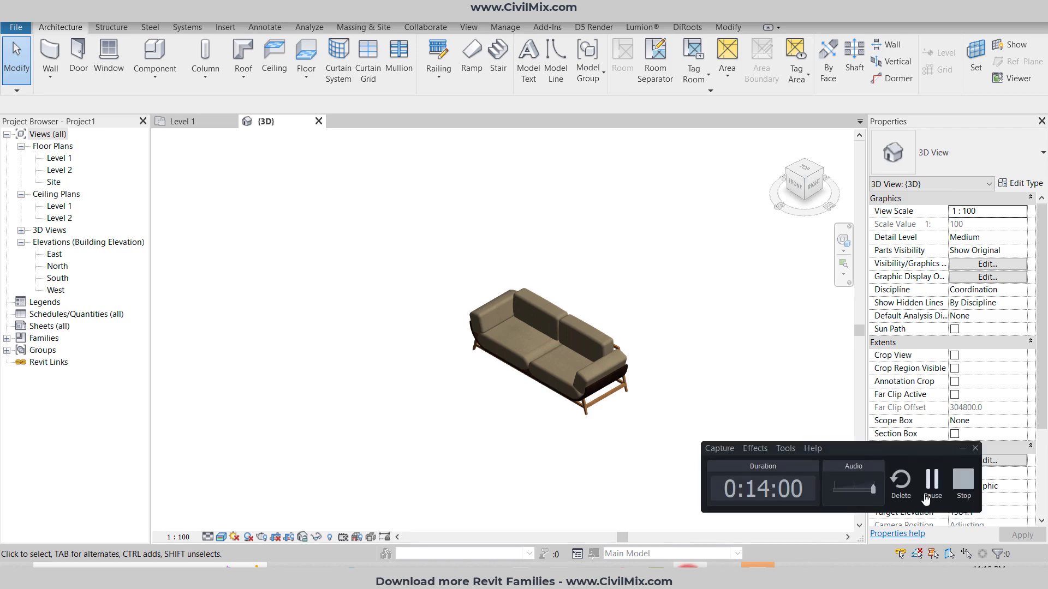